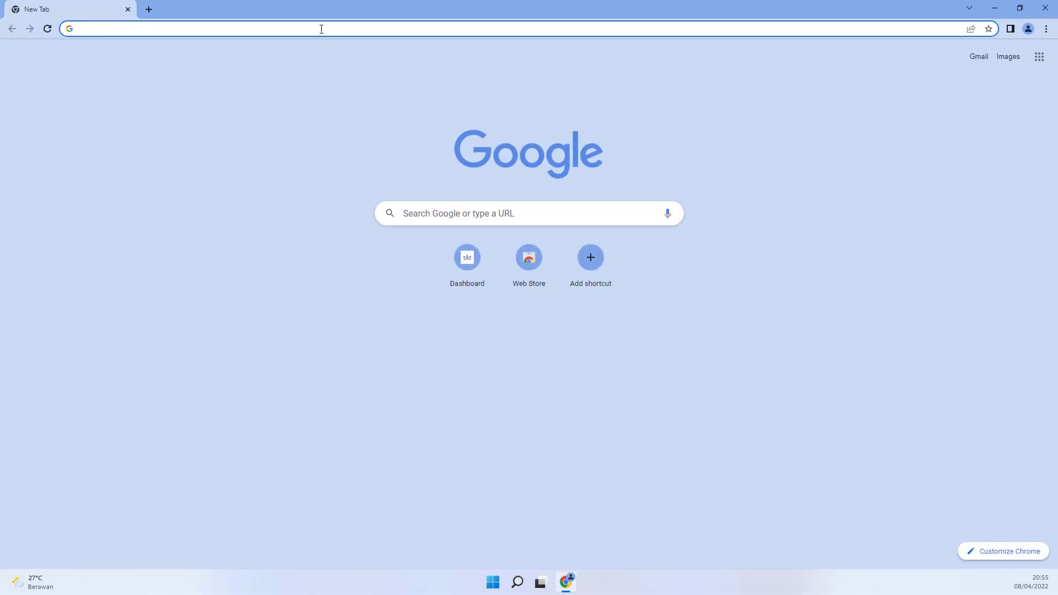
Step: Open Chrome and go to the AnimaWheels member site, member.animawheels.com
{"action": "left_click", "coordinate": [322, 29]}
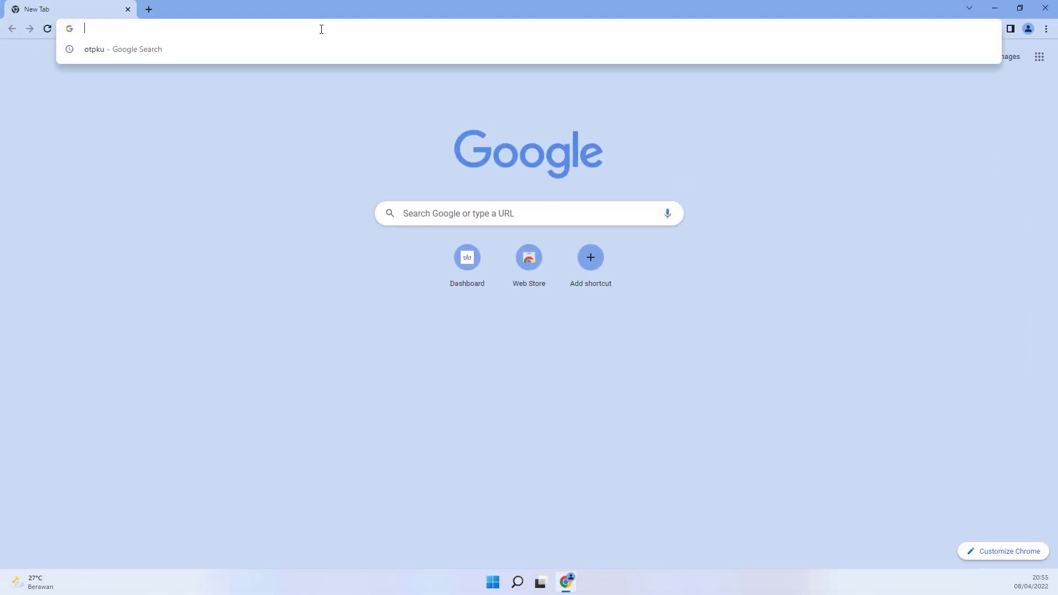
{"action": "type", "text": "mem"}
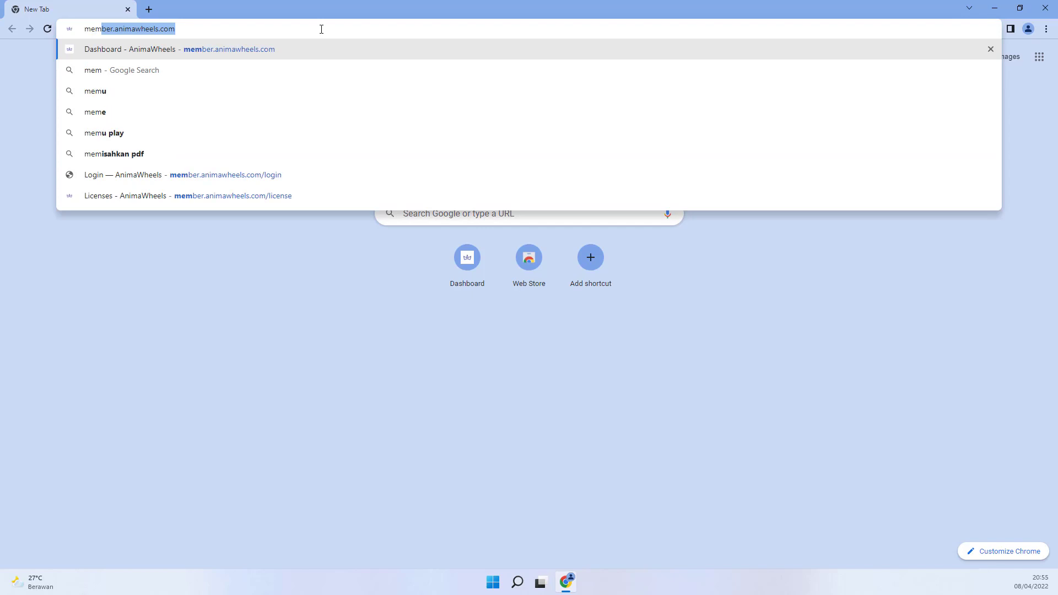
{"action": "key", "text": "Right"}
{"action": "key", "text": "Return"}
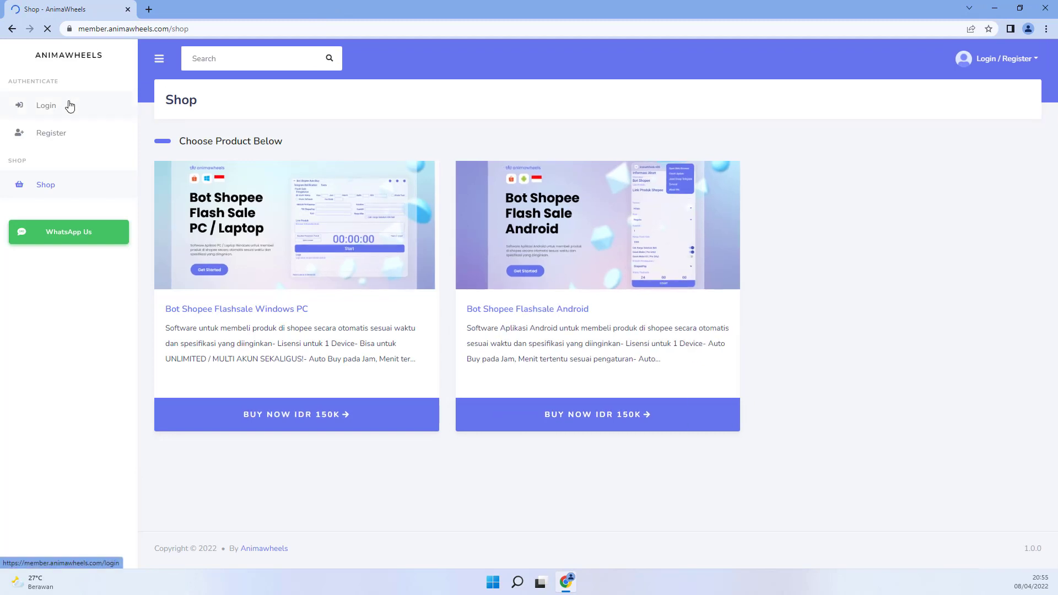
Step: Sign in to the member account with Remember Me ticked and open the Licenses page
{"action": "left_click", "coordinate": [70, 105]}
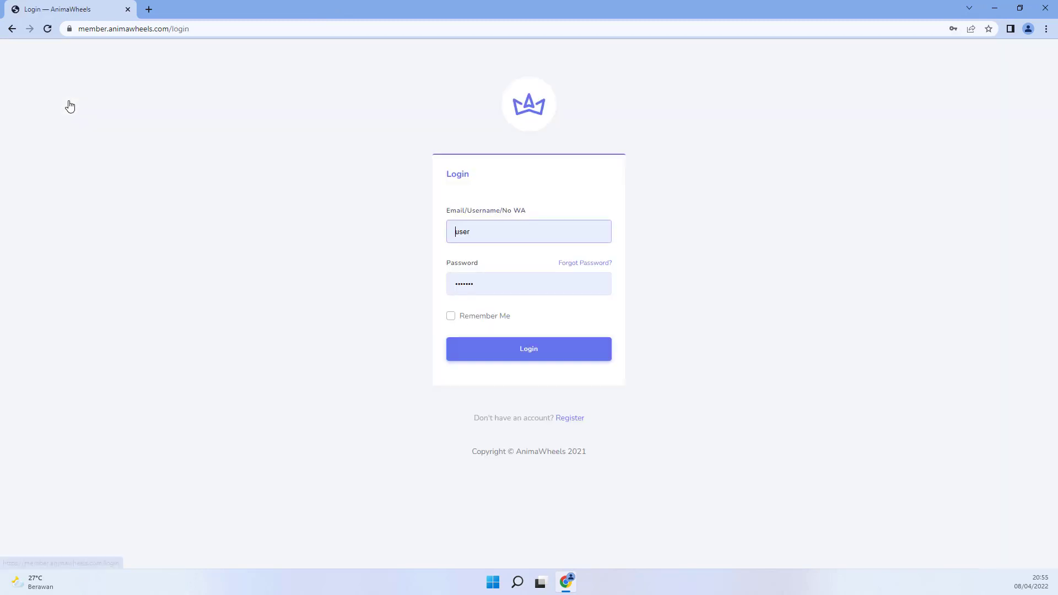
{"action": "left_click", "coordinate": [474, 320]}
{"action": "left_click", "coordinate": [489, 355]}
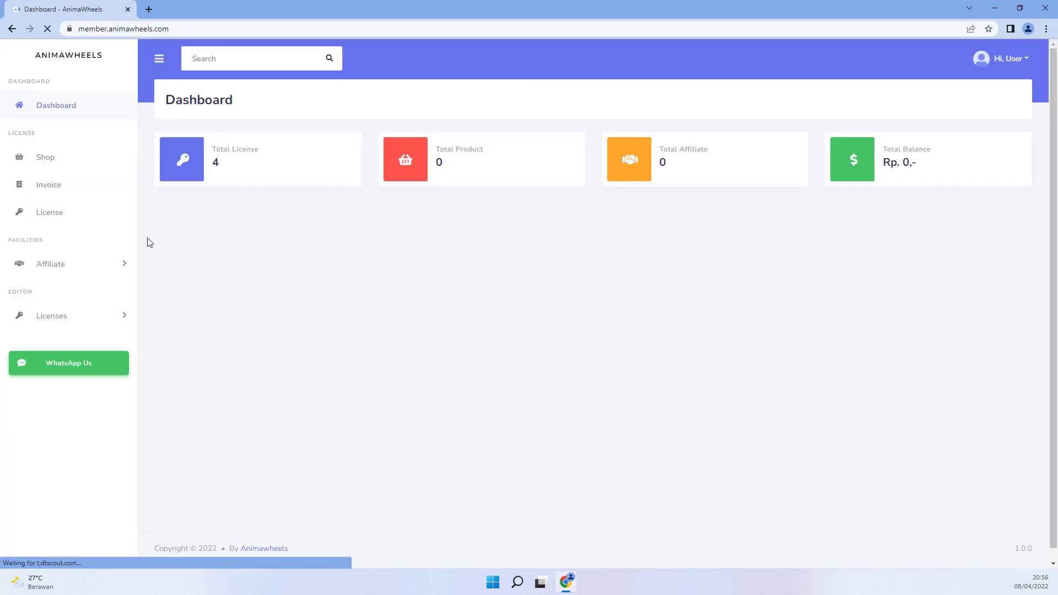
{"action": "left_click", "coordinate": [65, 220]}
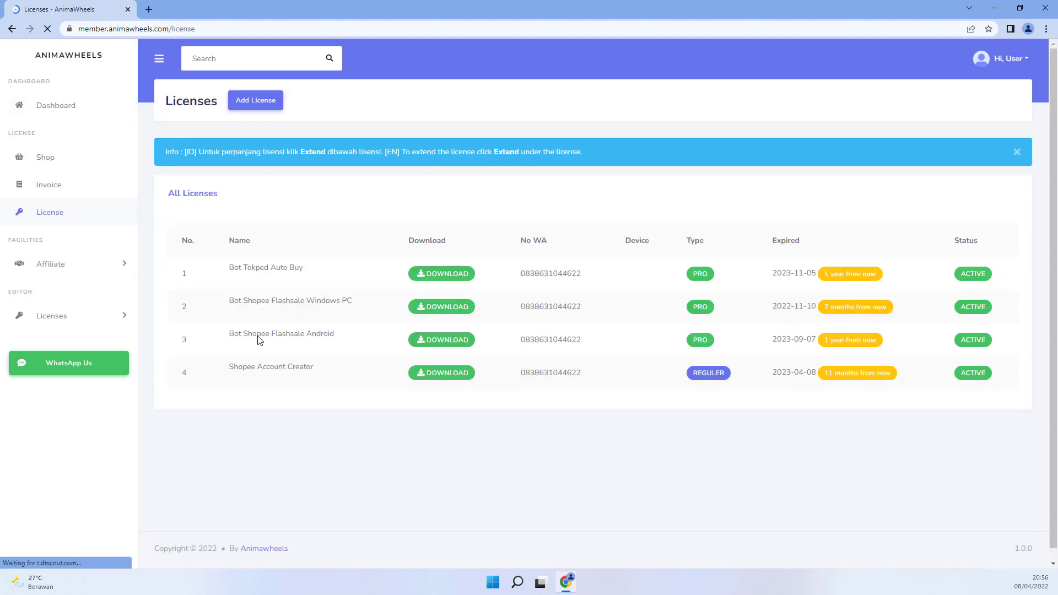
Step: Download the Shopee Account Creator zip and drag it into the bot_shopee folder on the desktop
{"action": "mouse_move", "coordinate": [271, 382]}
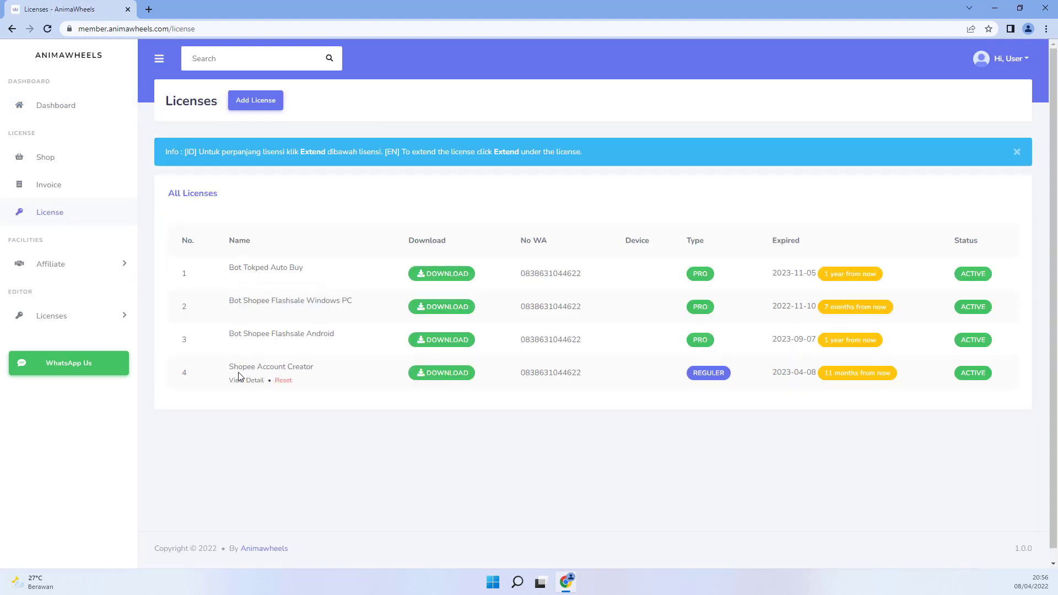
{"action": "left_click", "coordinate": [443, 377]}
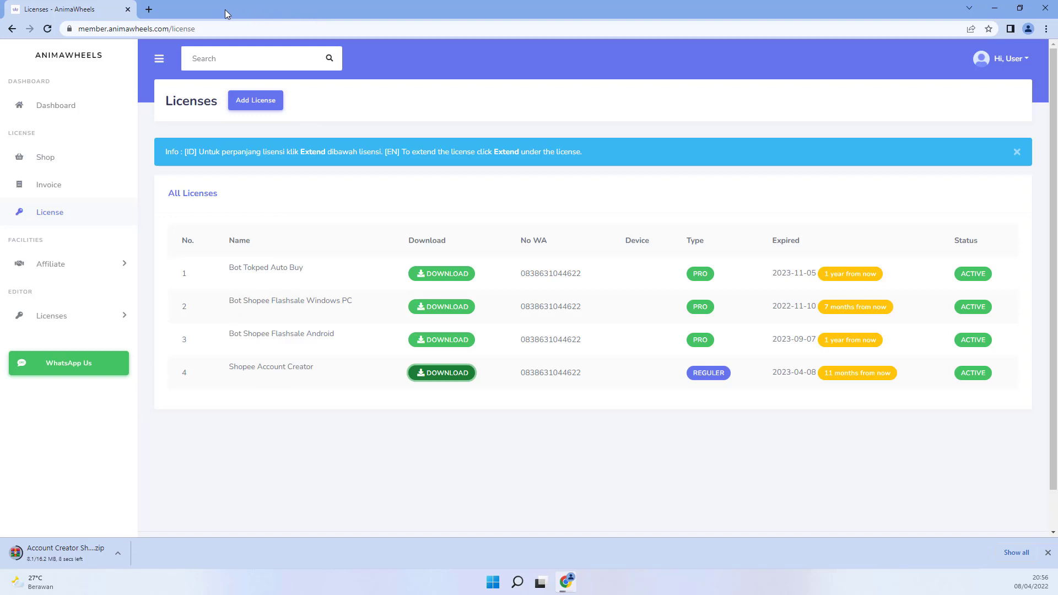
{"action": "left_click_drag", "start_coordinate": [225, 13], "coordinate": [581, 41]}
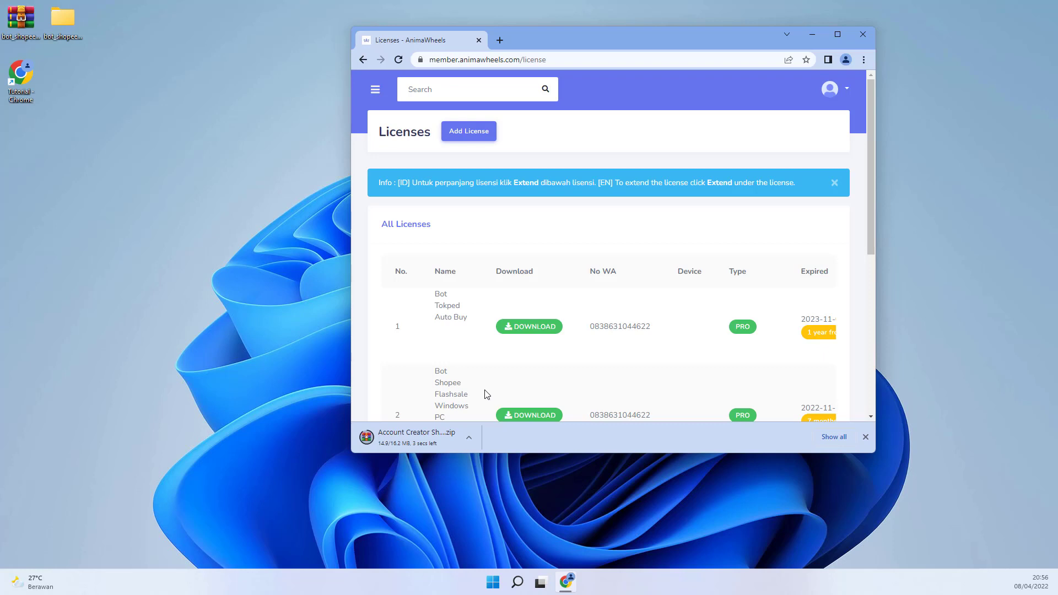
{"action": "mouse_move", "coordinate": [471, 359]}
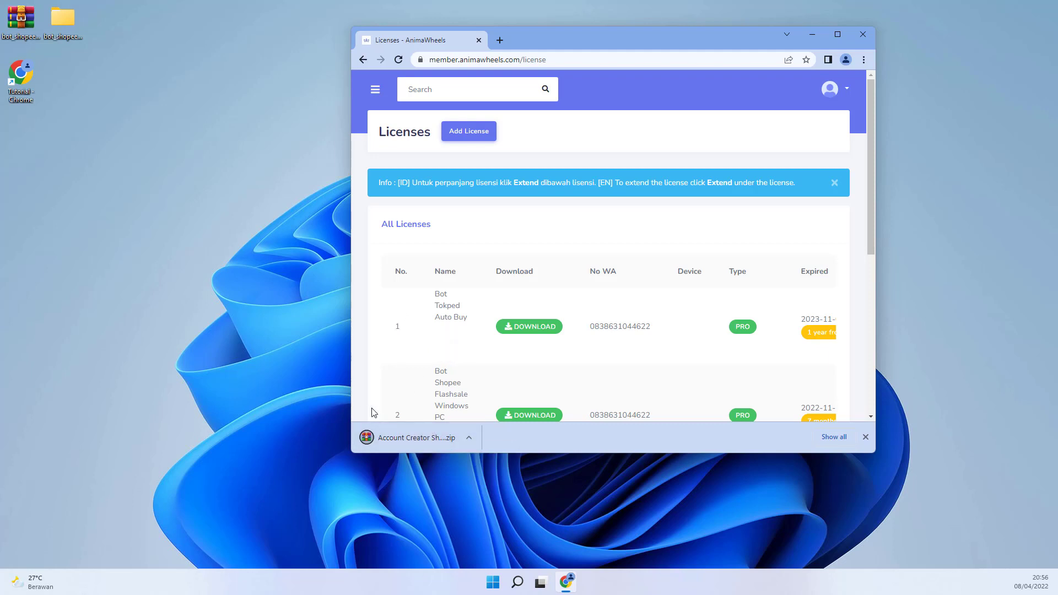
{"action": "left_click_drag", "start_coordinate": [426, 438], "coordinate": [55, 21]}
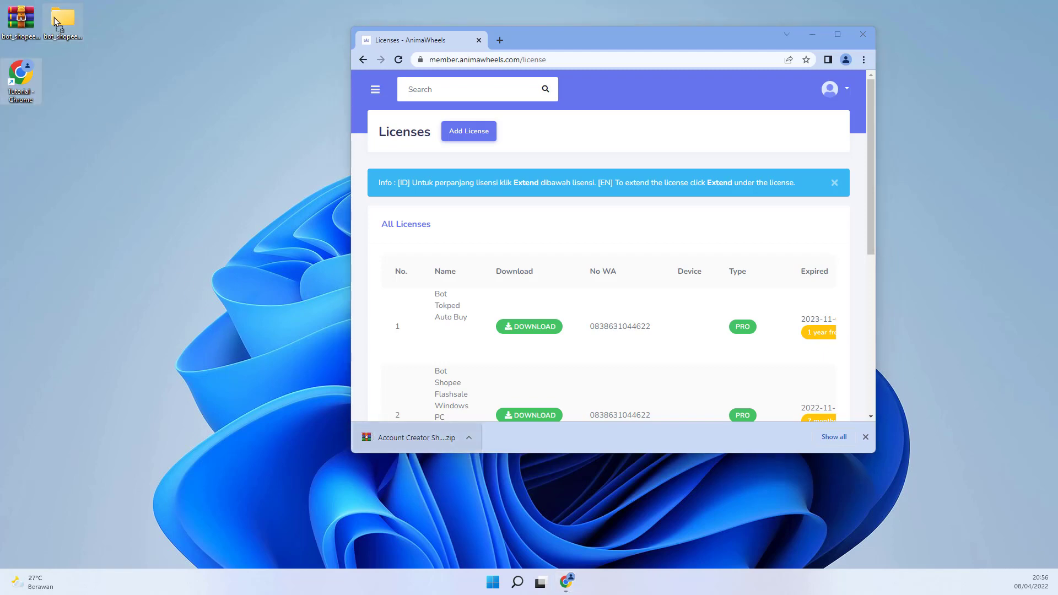
Step: Extract Account Creator Shopee (1).zip in bot_shopee_v3.2.0.0, overwriting all existing files with Yes to All
{"action": "double_click", "coordinate": [61, 19]}
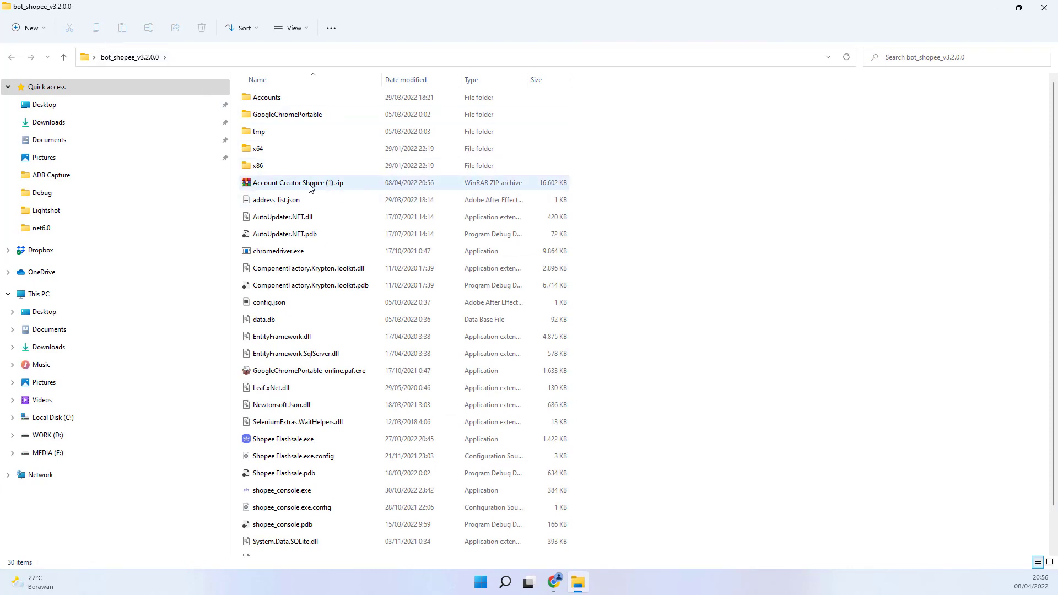
{"action": "left_click", "coordinate": [309, 188]}
{"action": "left_click", "coordinate": [292, 188]}
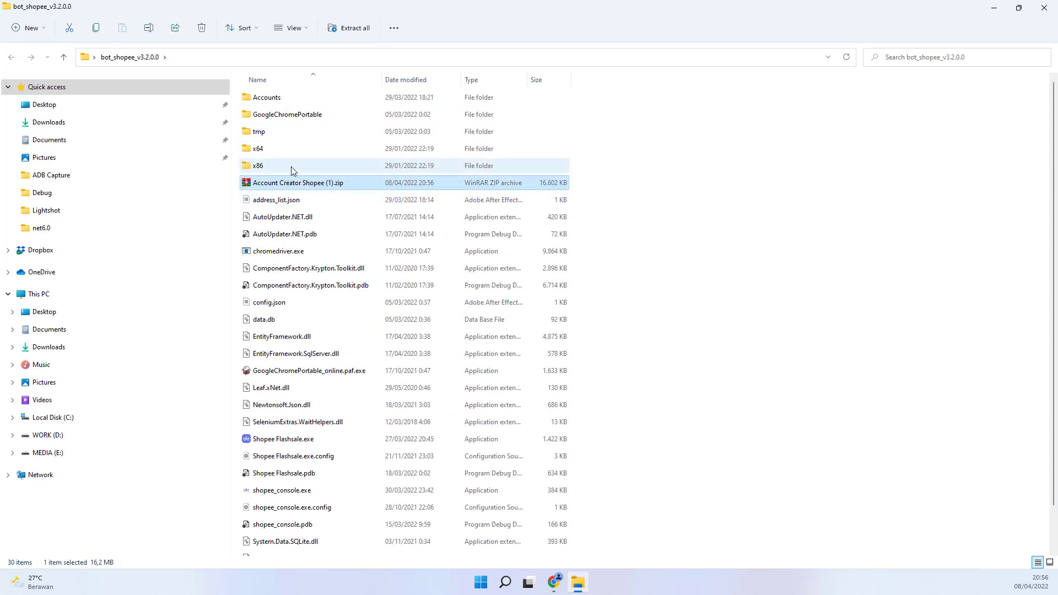
{"action": "right_click", "coordinate": [294, 186]}
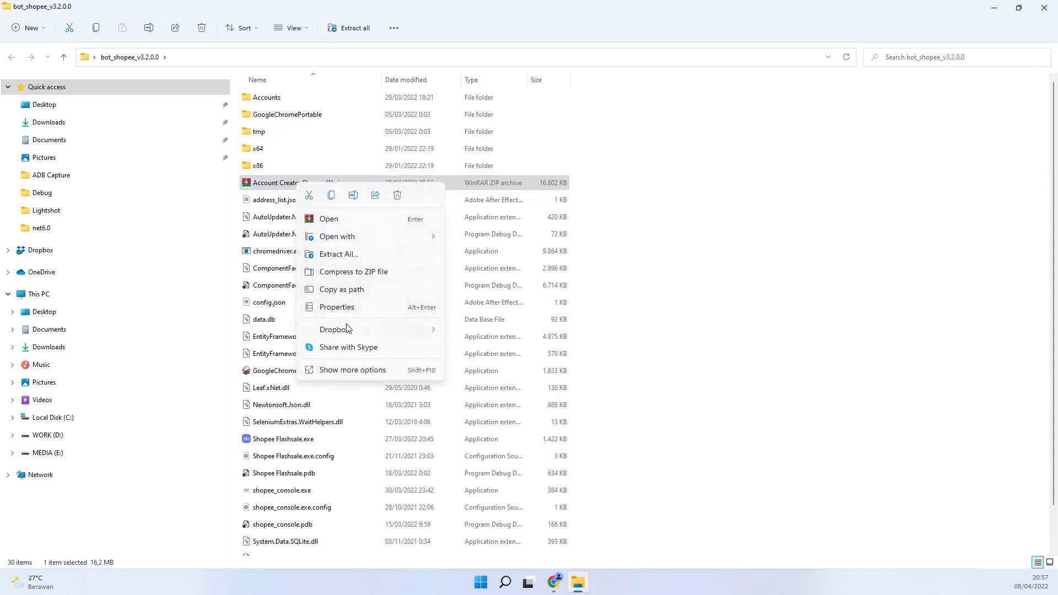
{"action": "left_click", "coordinate": [364, 372]}
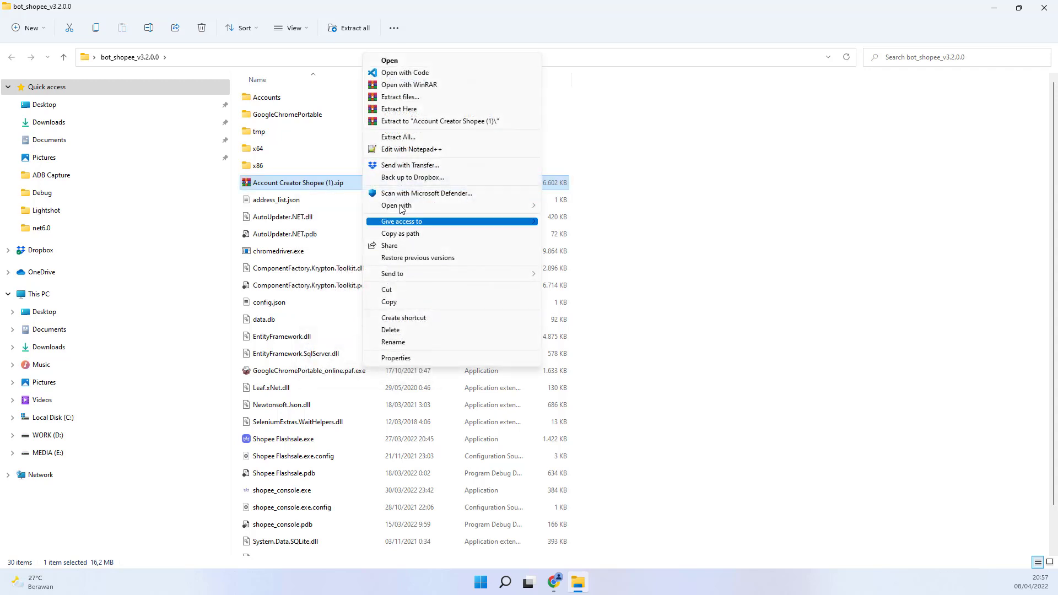
{"action": "left_click", "coordinate": [405, 110]}
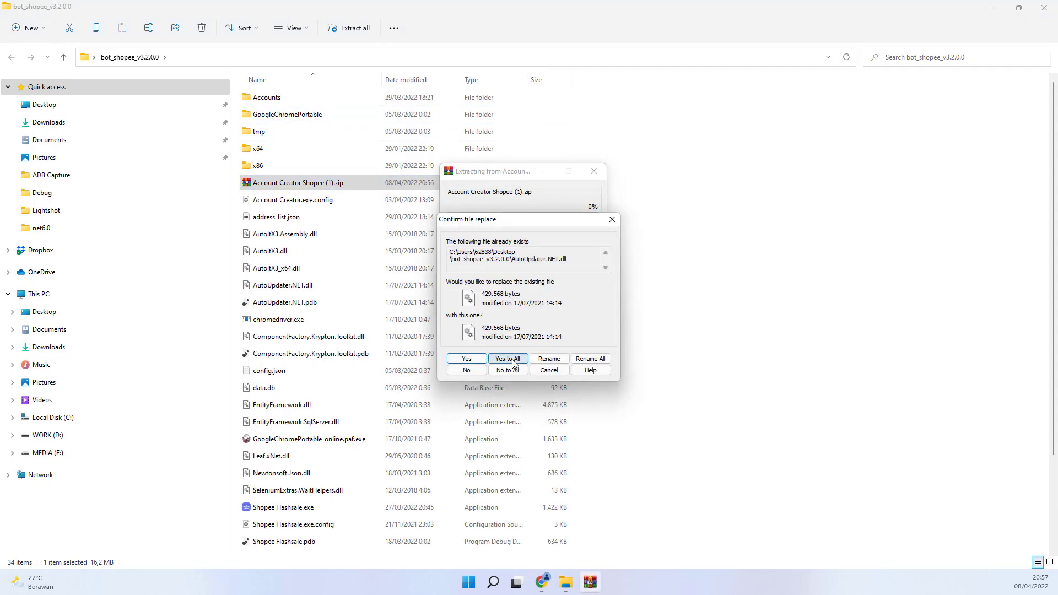
{"action": "left_click", "coordinate": [507, 359]}
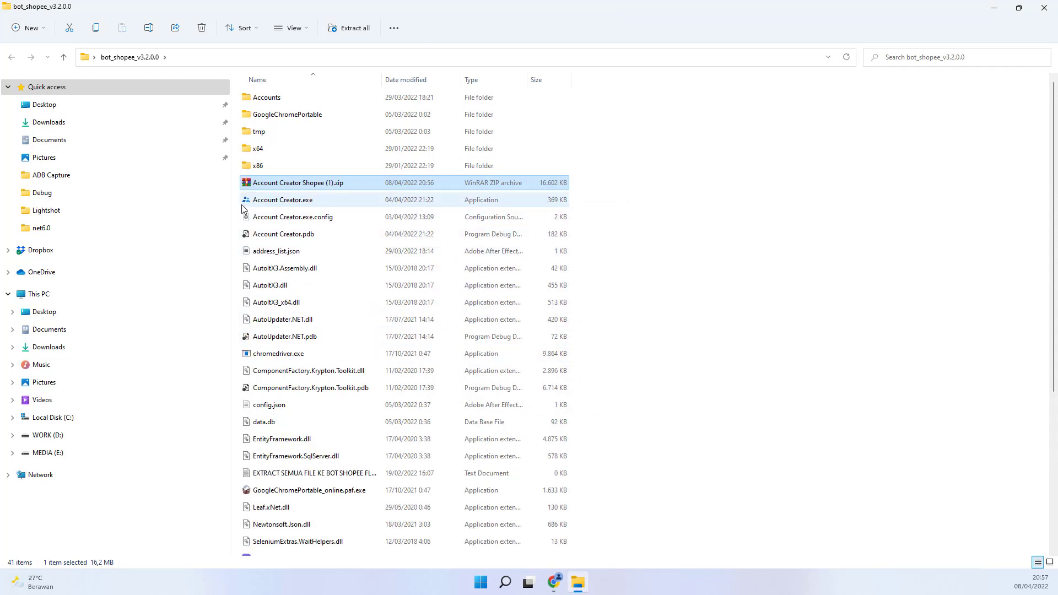
{"action": "left_click", "coordinate": [270, 202]}
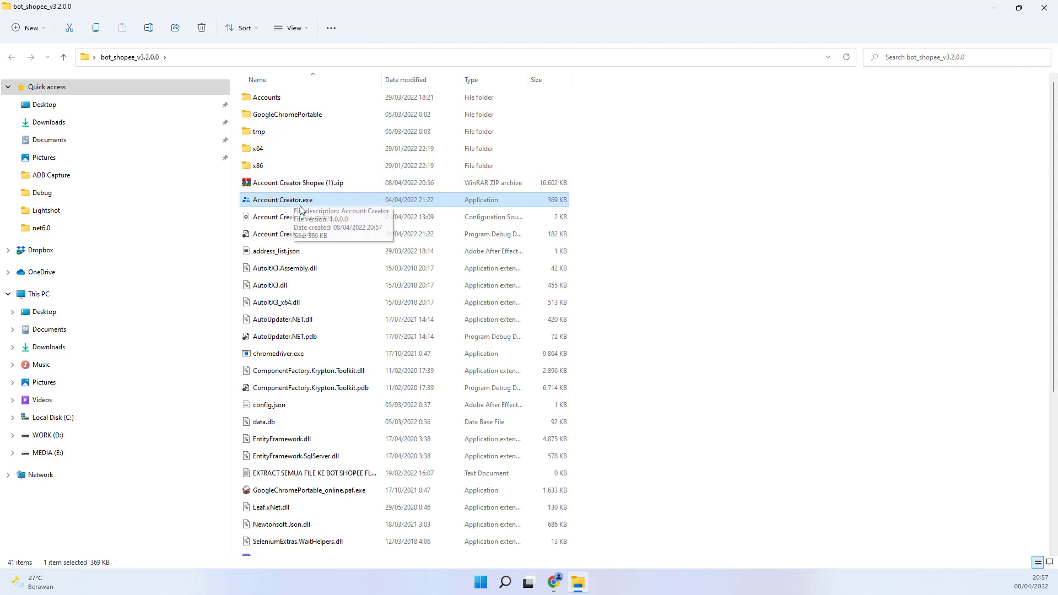
Step: Launch Shopee Flashsale.exe, log in with the WhatsApp number, and select the first account
{"action": "scroll", "coordinate": [298, 232], "scroll_direction": "down", "scroll_amount": 4}
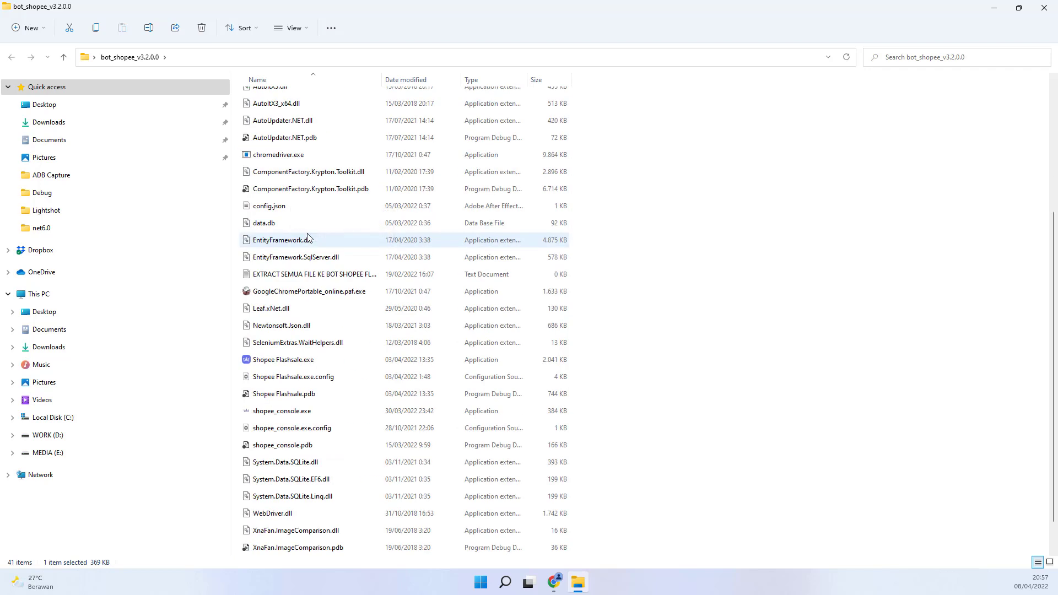
{"action": "double_click", "coordinate": [299, 361]}
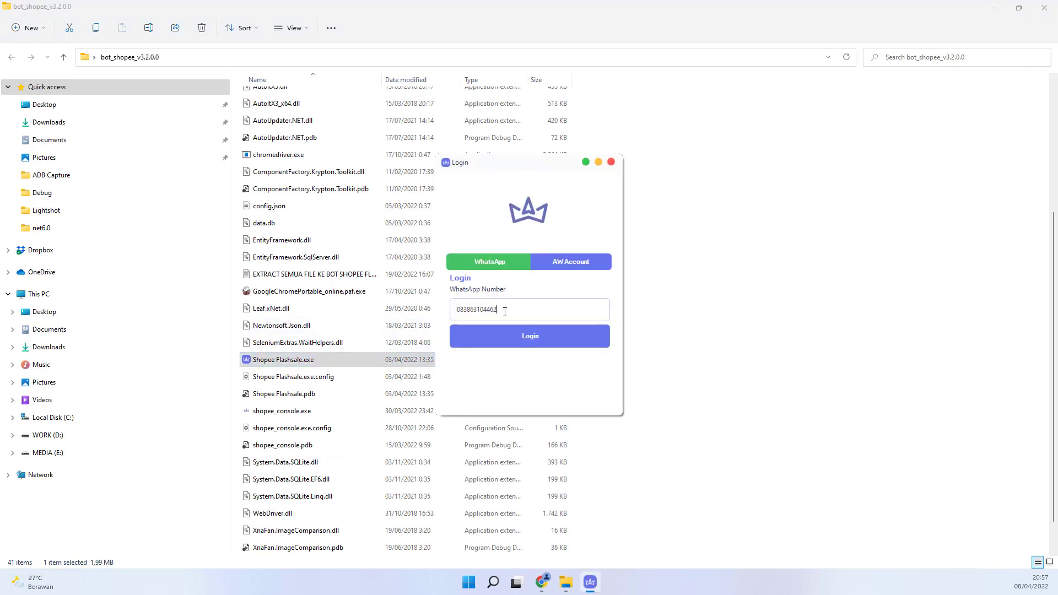
{"action": "type", "text": "2"}
{"action": "left_click", "coordinate": [556, 336]}
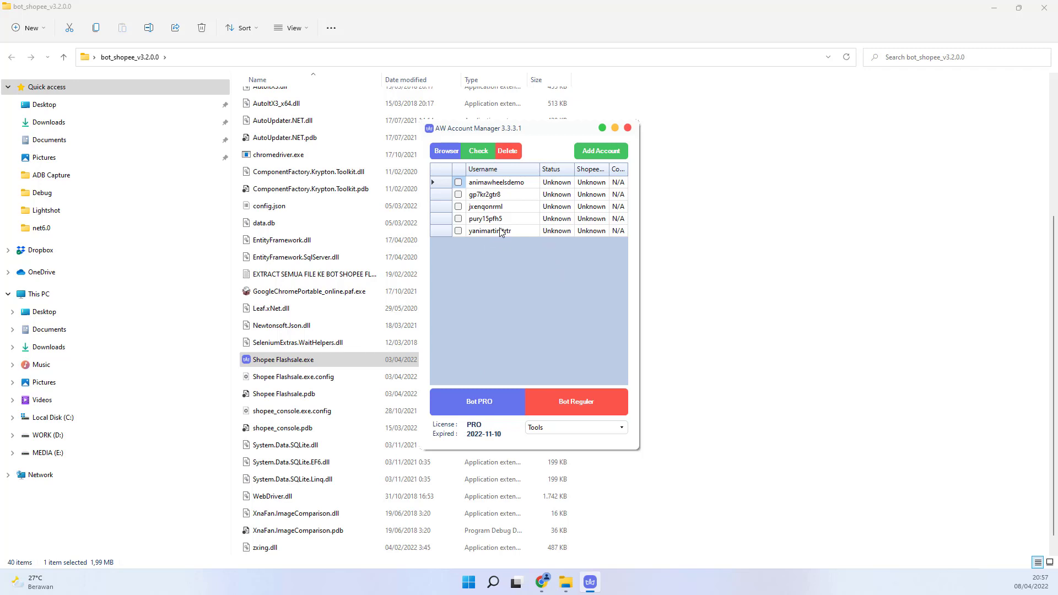
{"action": "left_click", "coordinate": [502, 185]}
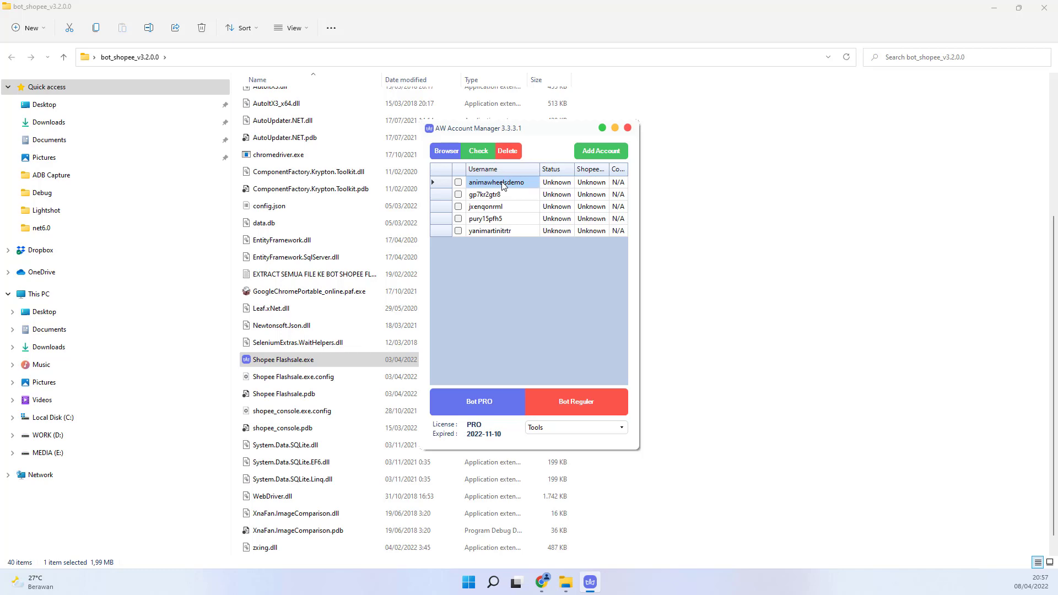
Step: Delete address_list.json from bot_shopee_v3.2.0.0 and switch back to AW Account Manager
{"action": "left_click", "coordinate": [335, 237]}
{"action": "scroll", "coordinate": [334, 232], "scroll_direction": "up", "scroll_amount": 4}
{"action": "scroll", "coordinate": [331, 237], "scroll_direction": "down", "scroll_amount": 4}
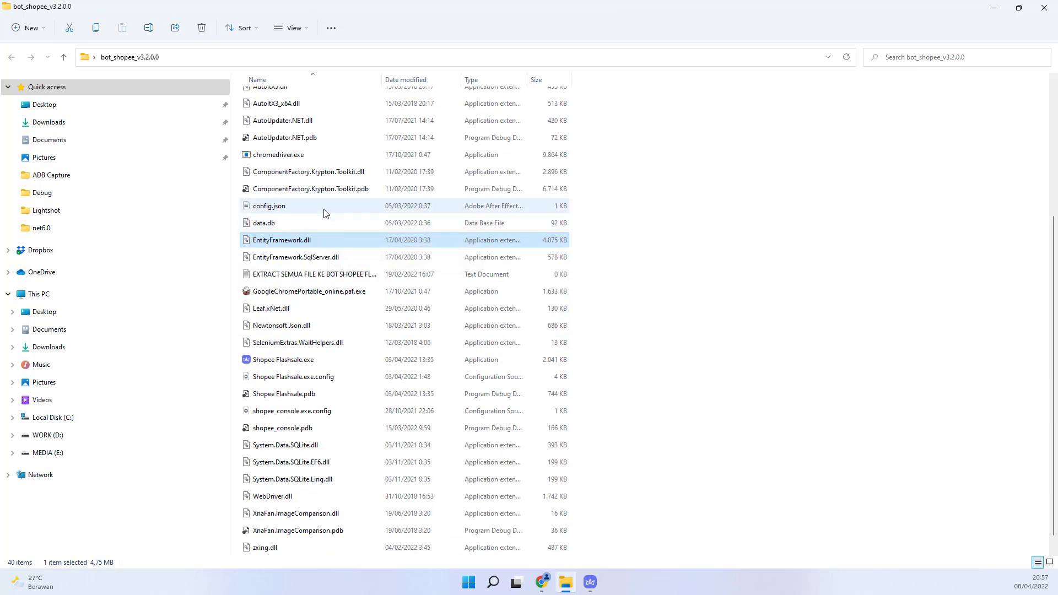
{"action": "scroll", "coordinate": [324, 214], "scroll_direction": "up", "scroll_amount": 2}
{"action": "scroll", "coordinate": [324, 215], "scroll_direction": "down", "scroll_amount": 2}
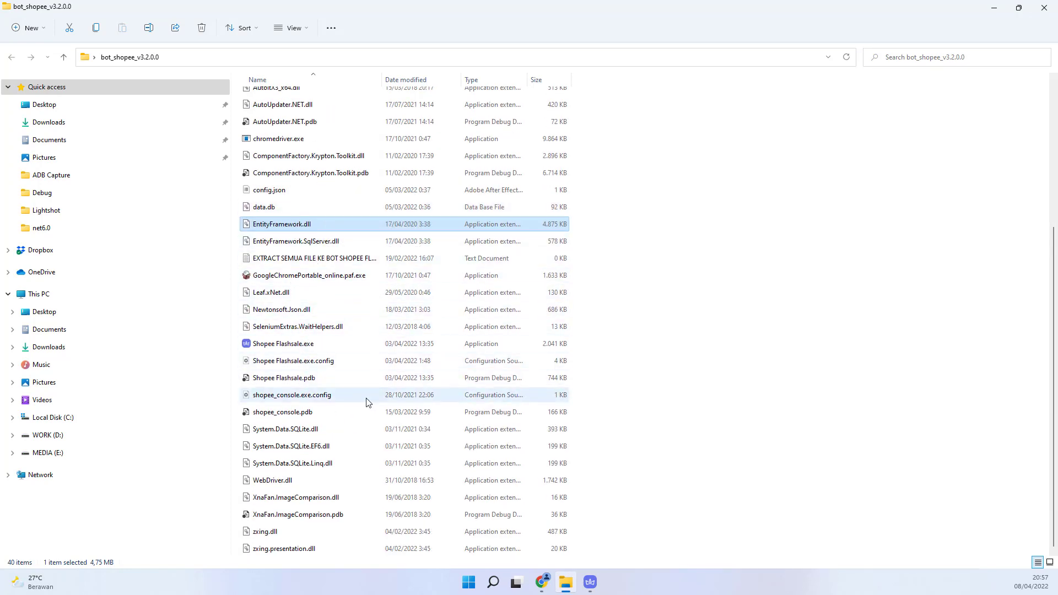
{"action": "scroll", "coordinate": [368, 402], "scroll_direction": "up", "scroll_amount": 3}
{"action": "left_click", "coordinate": [324, 182]}
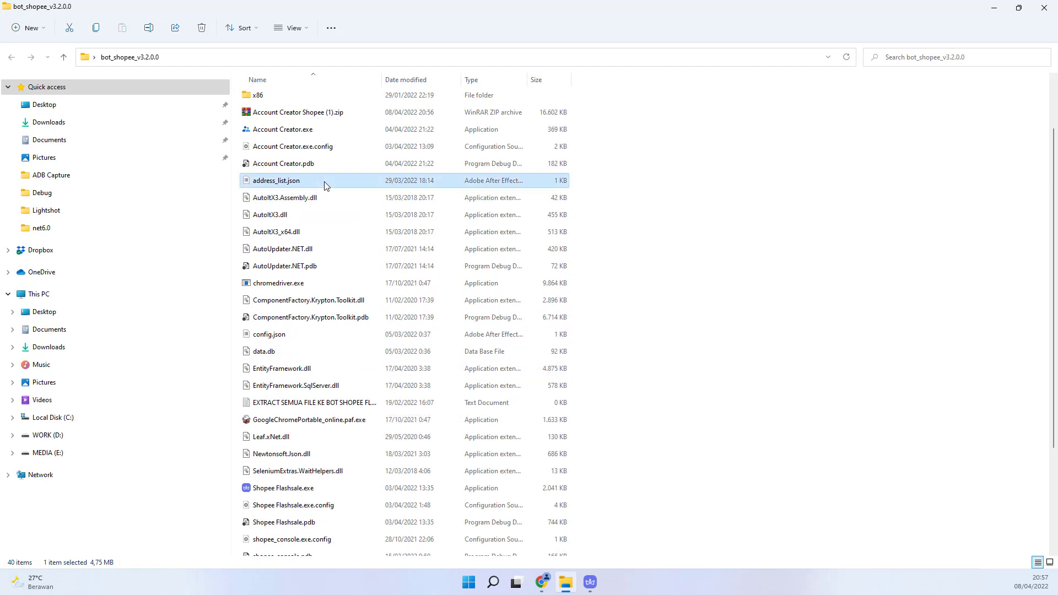
{"action": "key", "text": "Delete"}
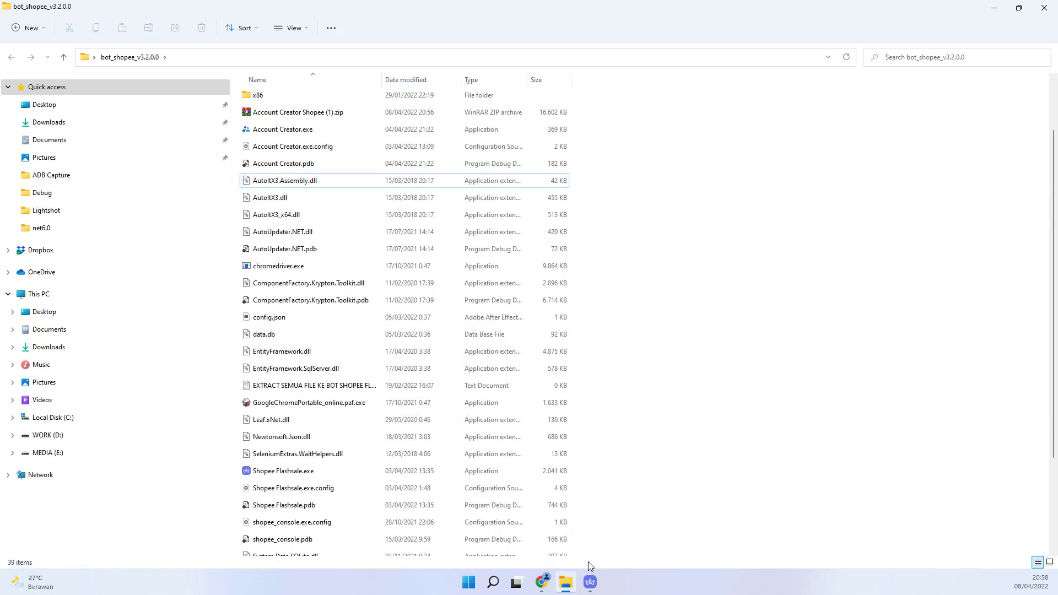
{"action": "left_click", "coordinate": [590, 584]}
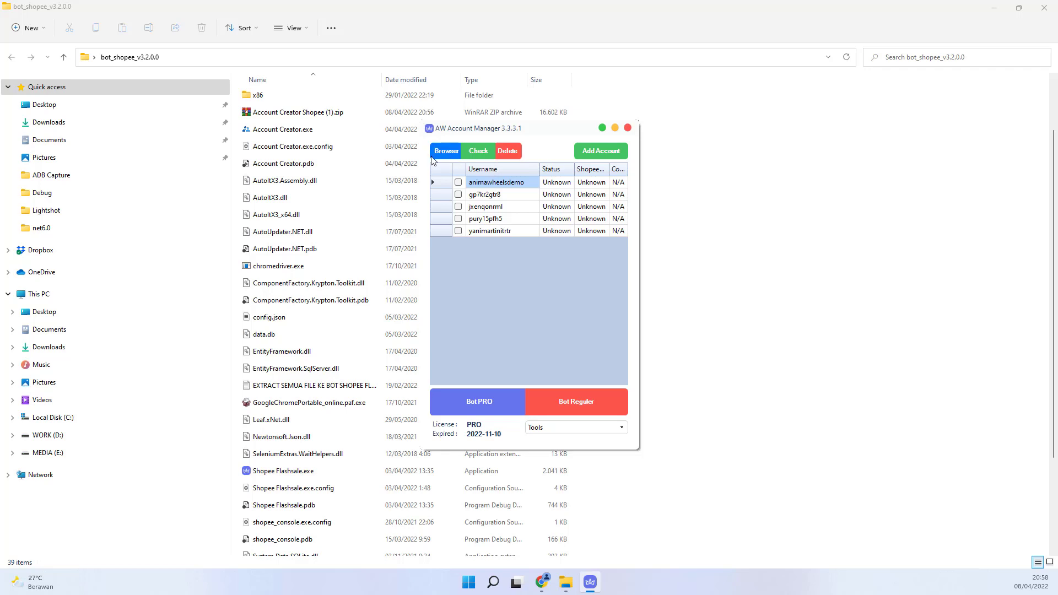
Step: Run Update Cookie on the first account and log it into Shopee with the saved credentials
{"action": "right_click", "coordinate": [495, 183]}
{"action": "left_click", "coordinate": [519, 187]}
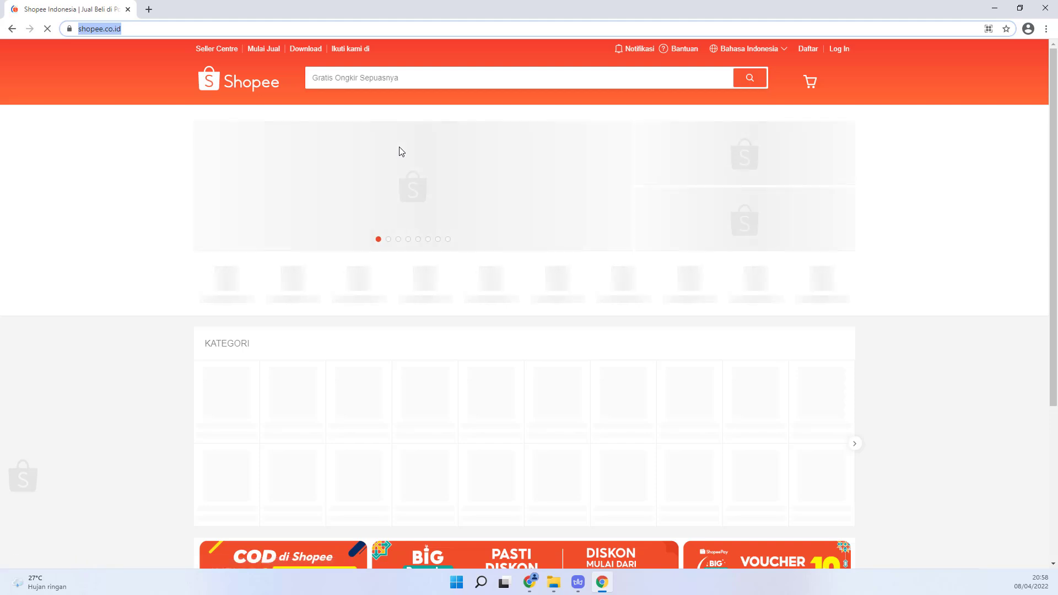
{"action": "left_click", "coordinate": [839, 50]}
{"action": "left_click", "coordinate": [694, 175]}
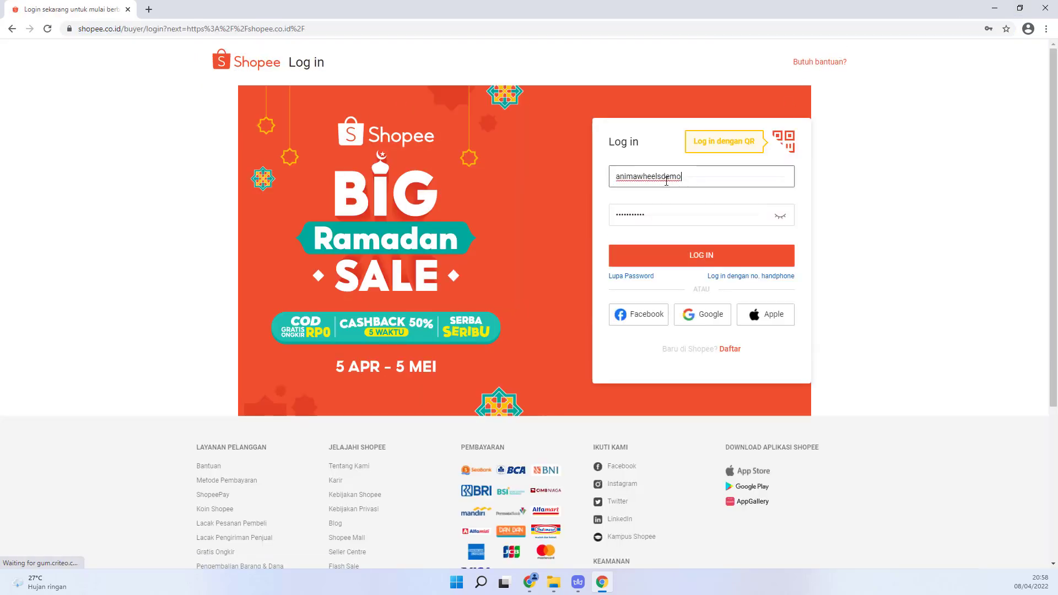
{"action": "left_click", "coordinate": [681, 265]}
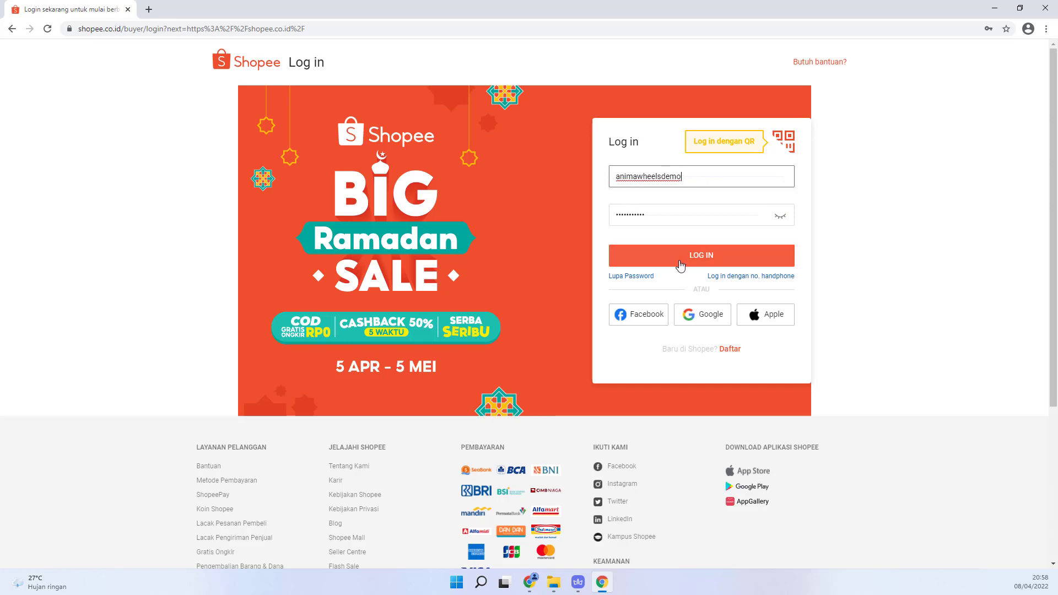
{"action": "left_click", "coordinate": [681, 265]}
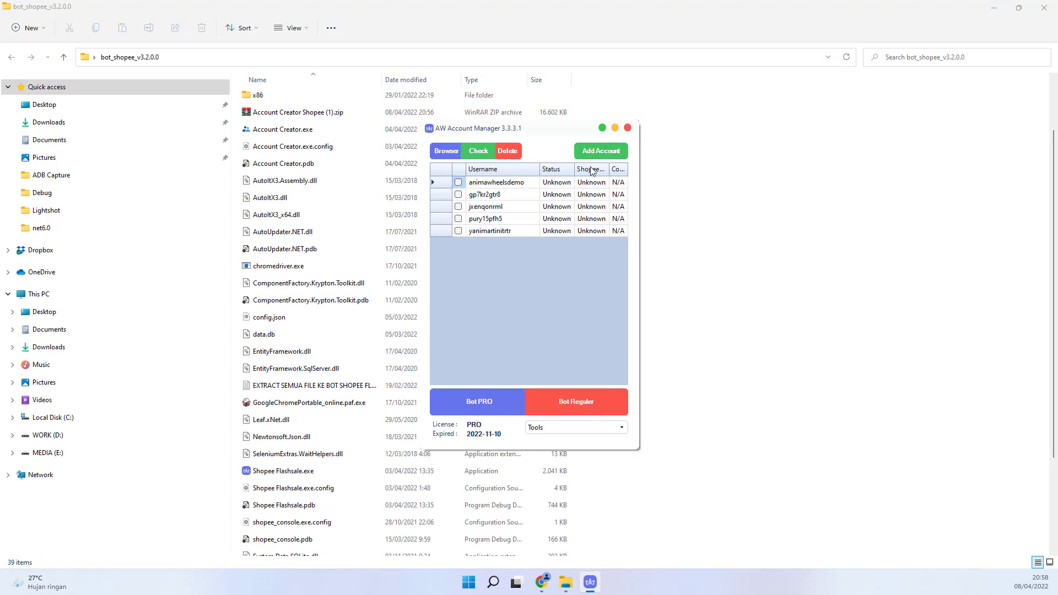
Step: Add the first account's saved Jakarta address to the list in Address Manager and confirm
{"action": "left_click", "coordinate": [516, 186]}
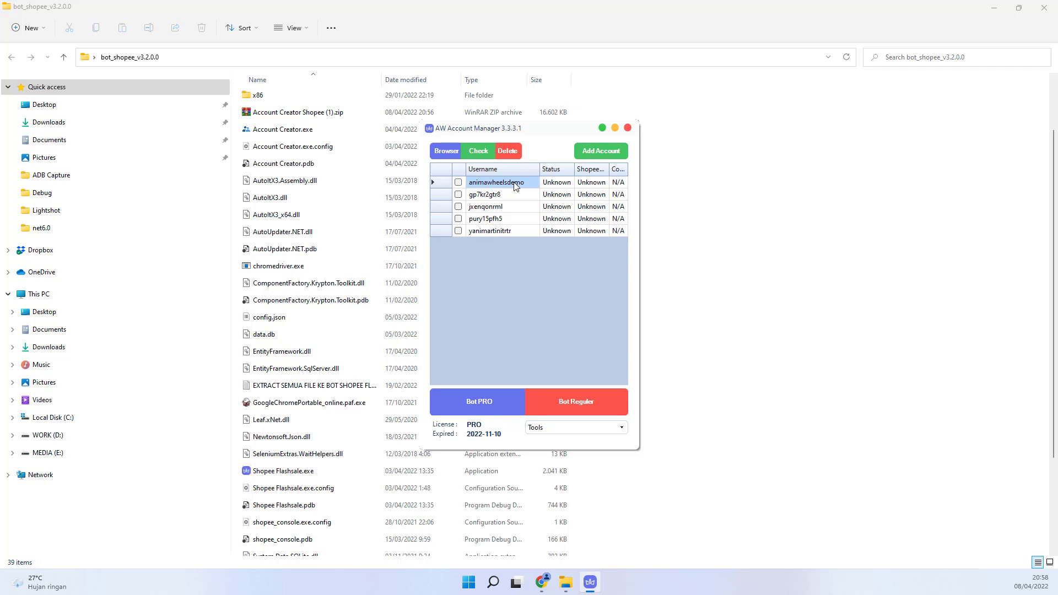
{"action": "right_click", "coordinate": [515, 186]}
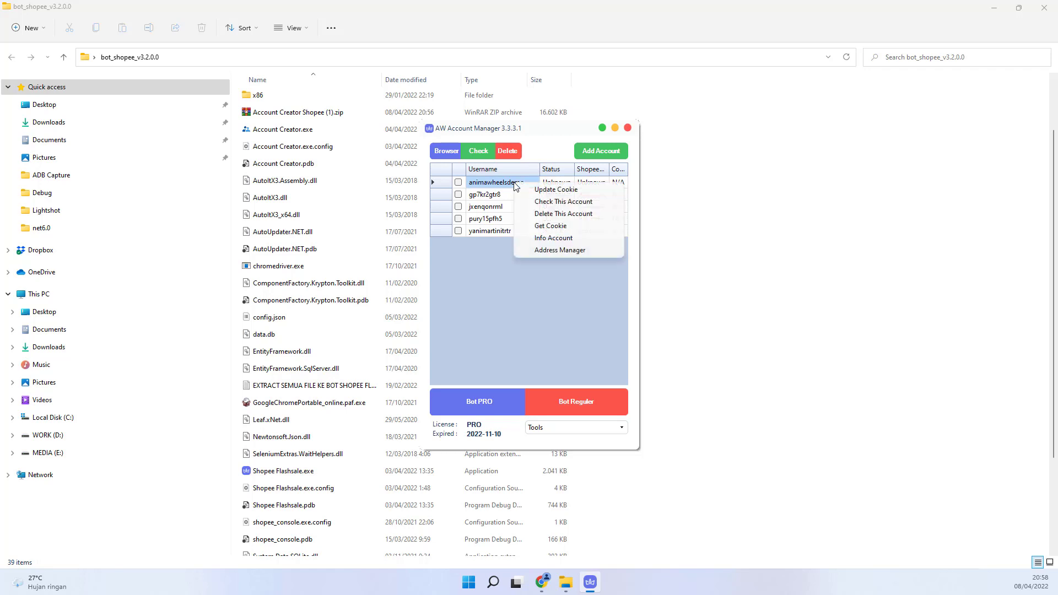
{"action": "left_click", "coordinate": [558, 251]}
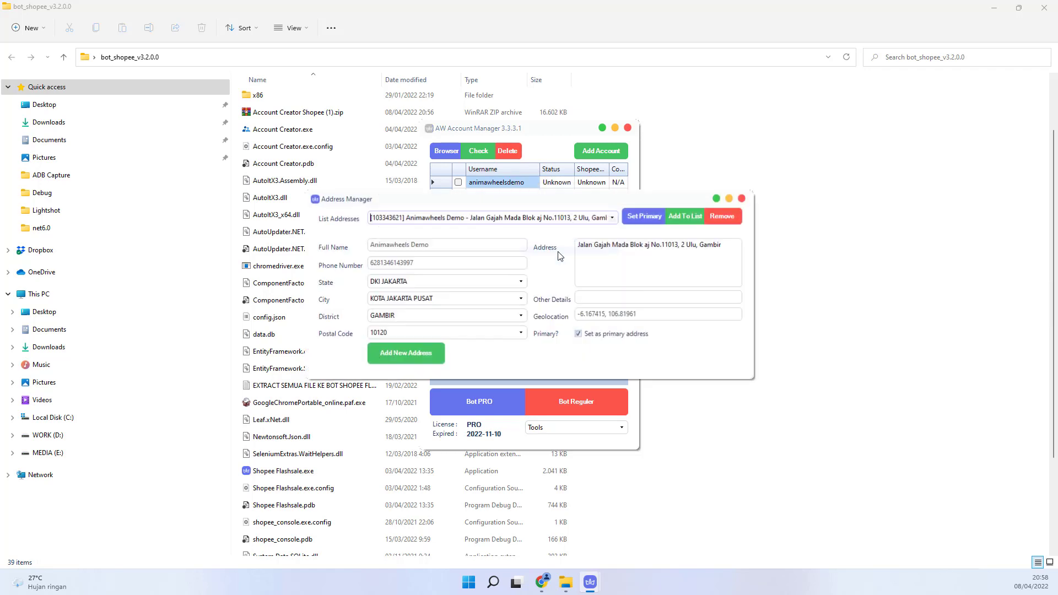
{"action": "left_click", "coordinate": [613, 218]}
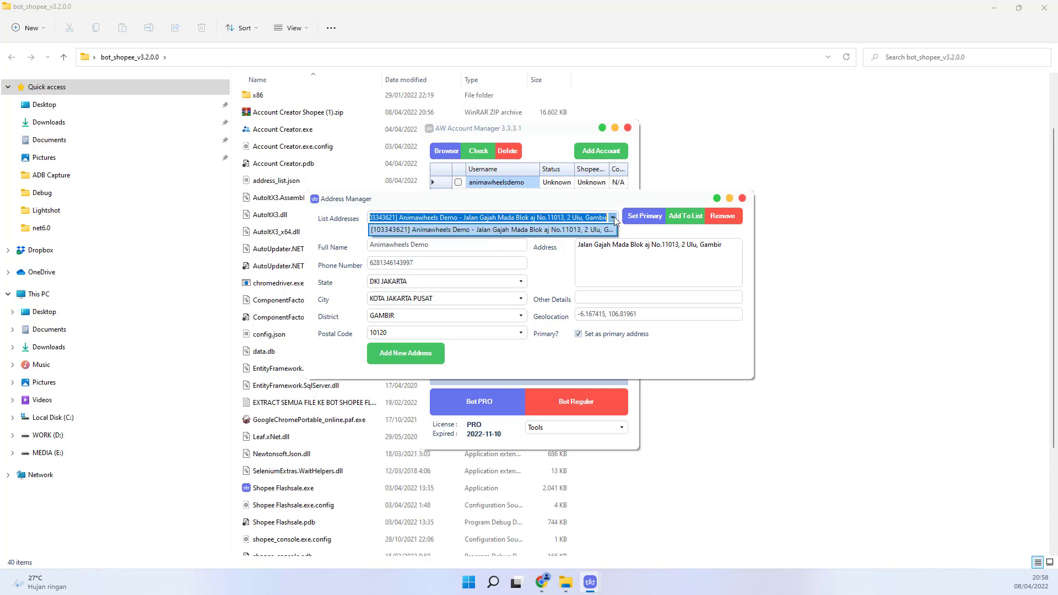
{"action": "left_click", "coordinate": [526, 233]}
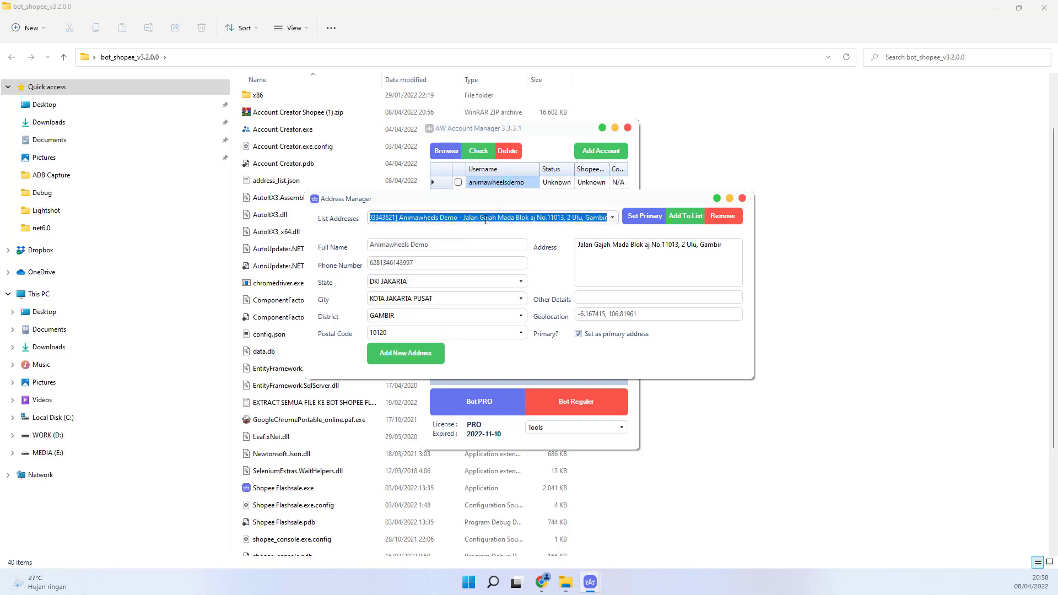
{"action": "left_click", "coordinate": [683, 216]}
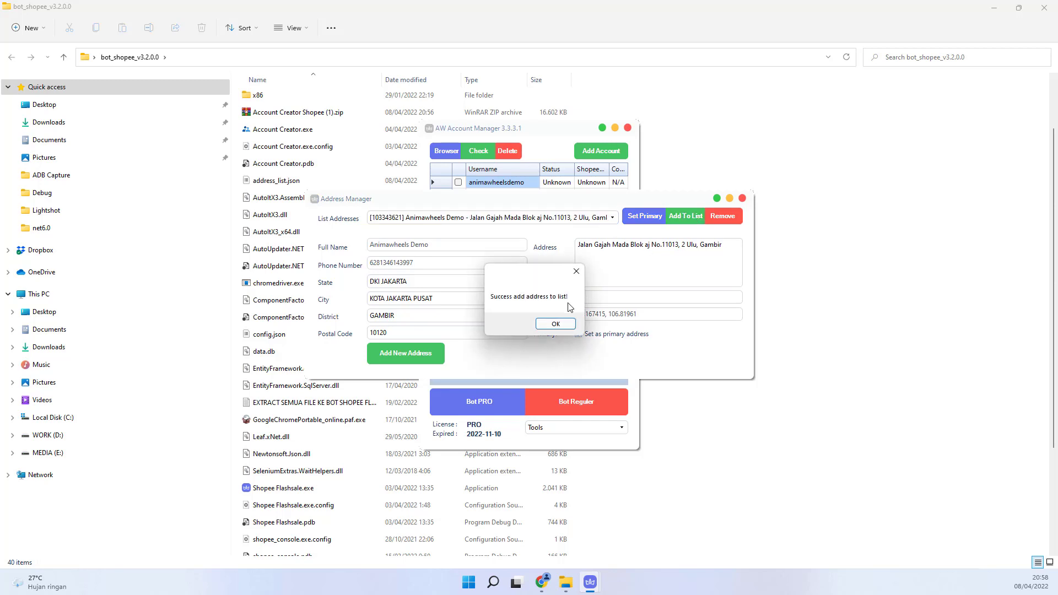
{"action": "left_click", "coordinate": [555, 324]}
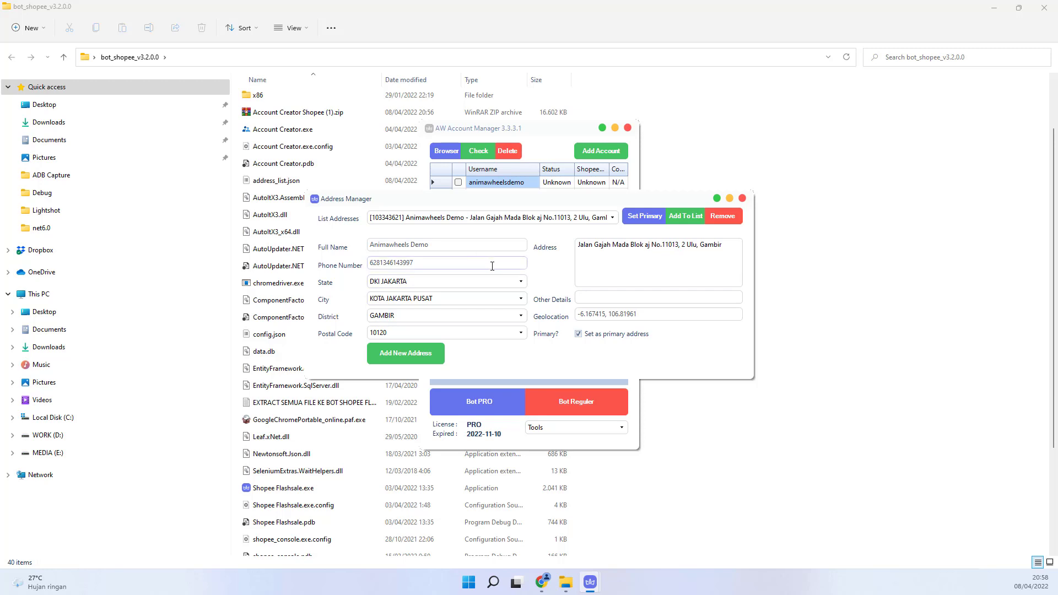
Step: Launch Account Creator.exe and log in with the WhatsApp number
{"action": "double_click", "coordinate": [295, 134]}
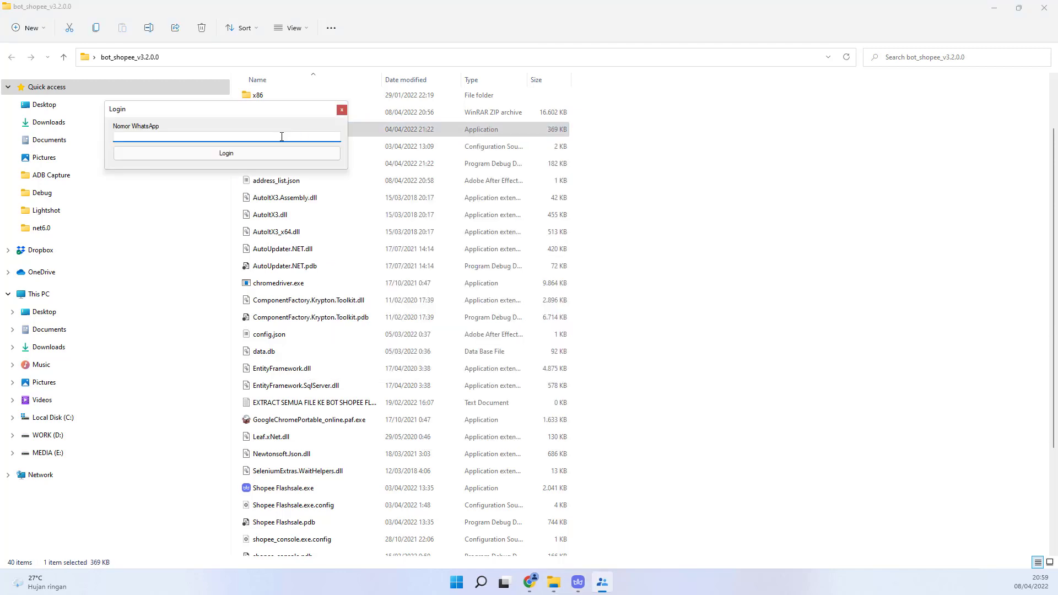
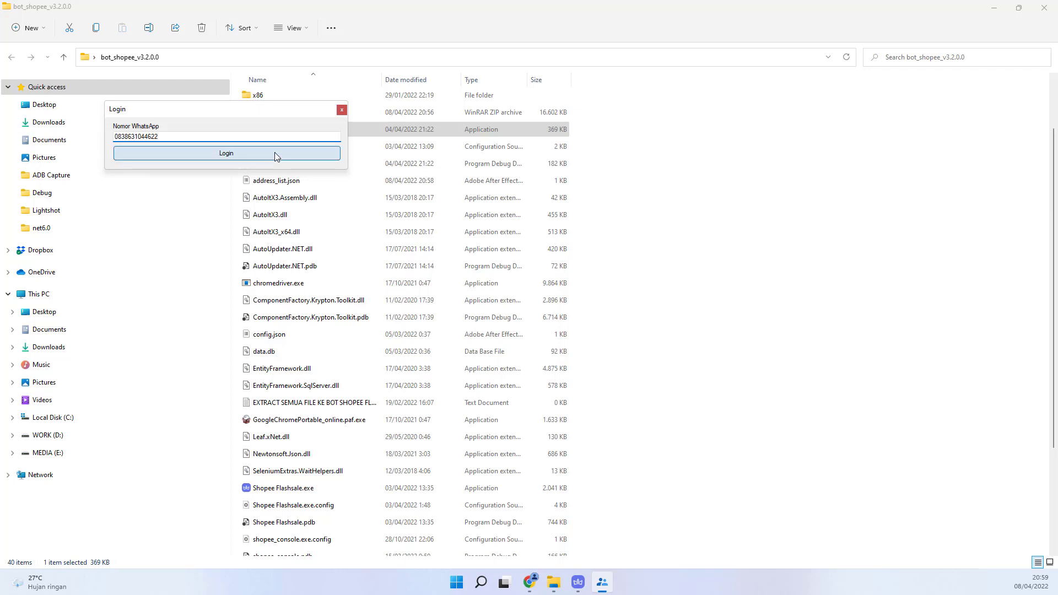
{"action": "left_click", "coordinate": [275, 153]}
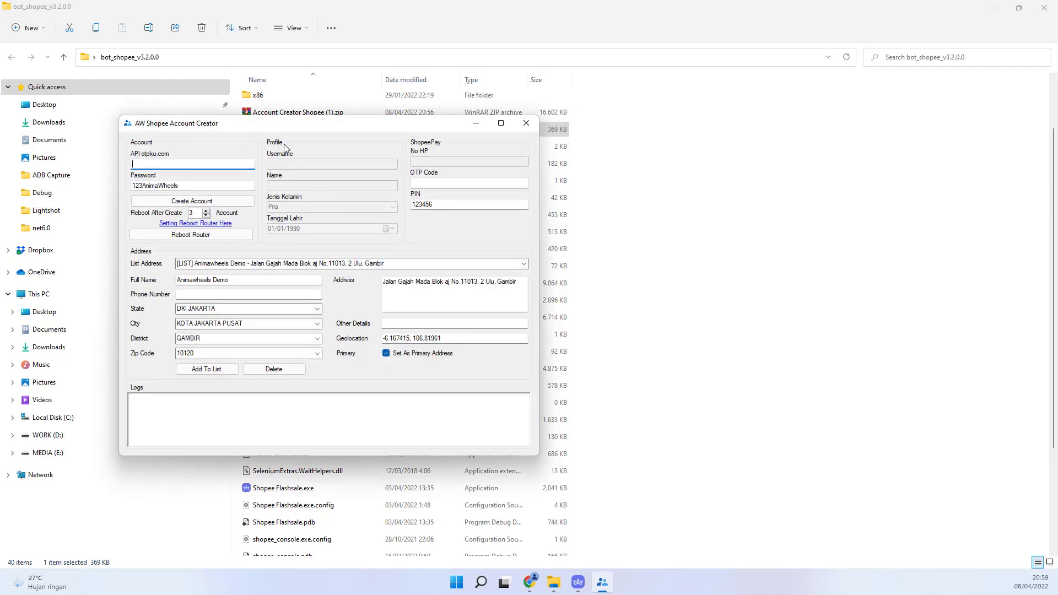
{"action": "left_click_drag", "start_coordinate": [289, 126], "coordinate": [431, 128]}
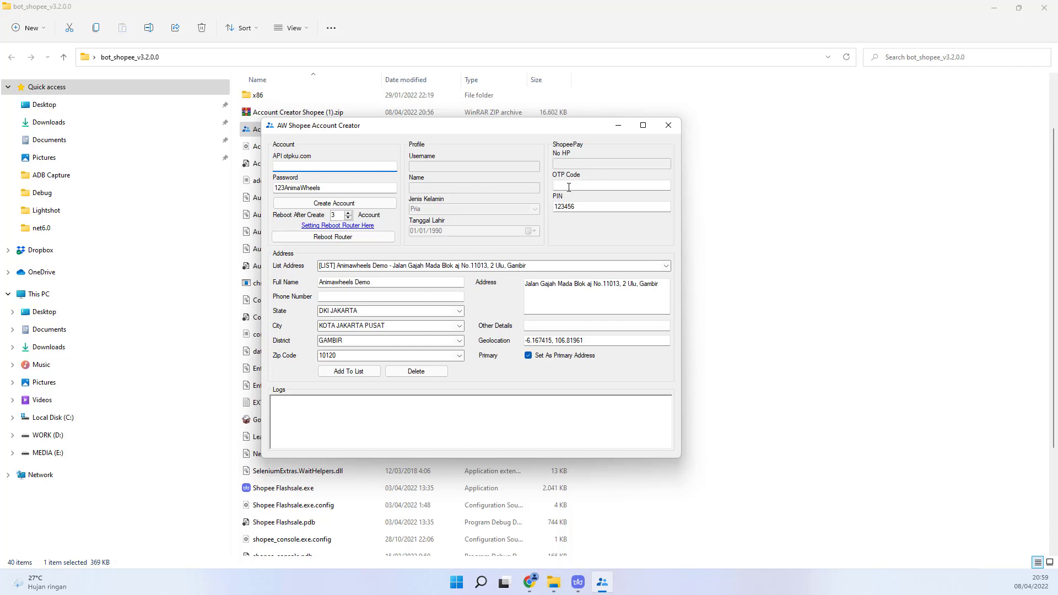
{"action": "double_click", "coordinate": [565, 207]}
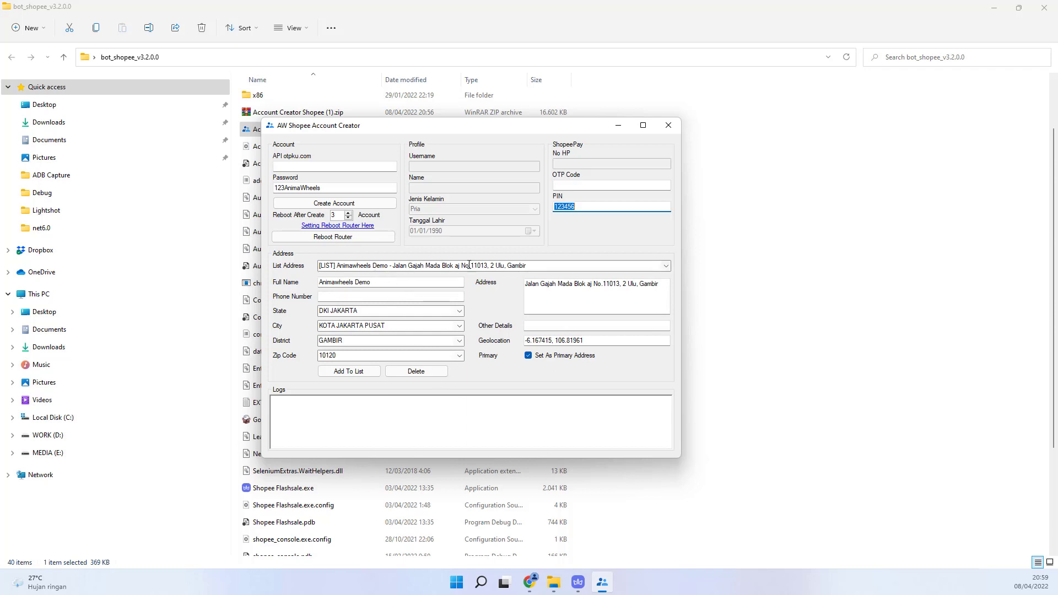
{"action": "left_click", "coordinate": [576, 583]}
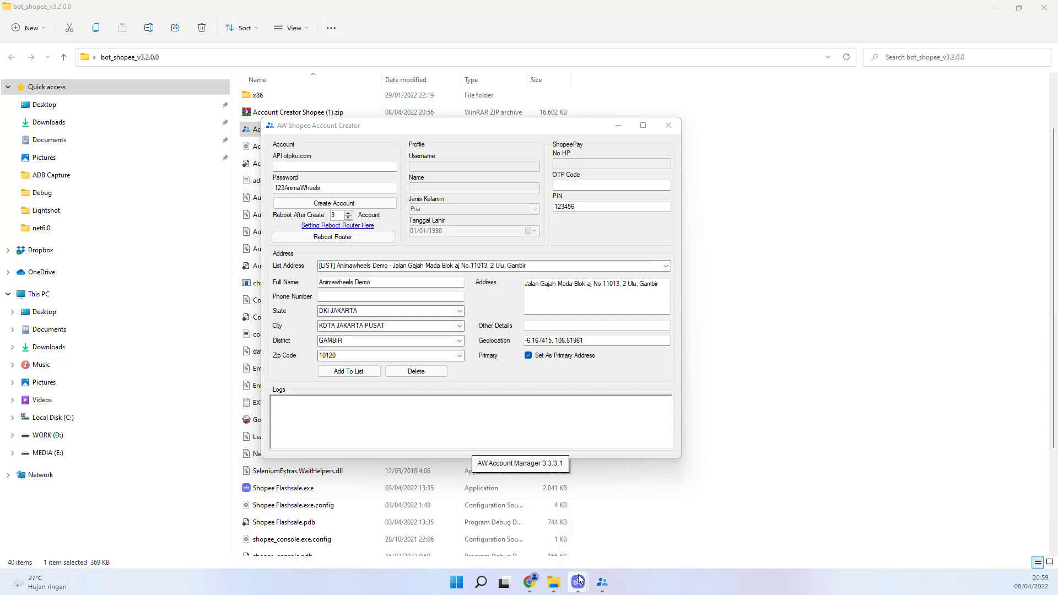
{"action": "mouse_move", "coordinate": [580, 583]}
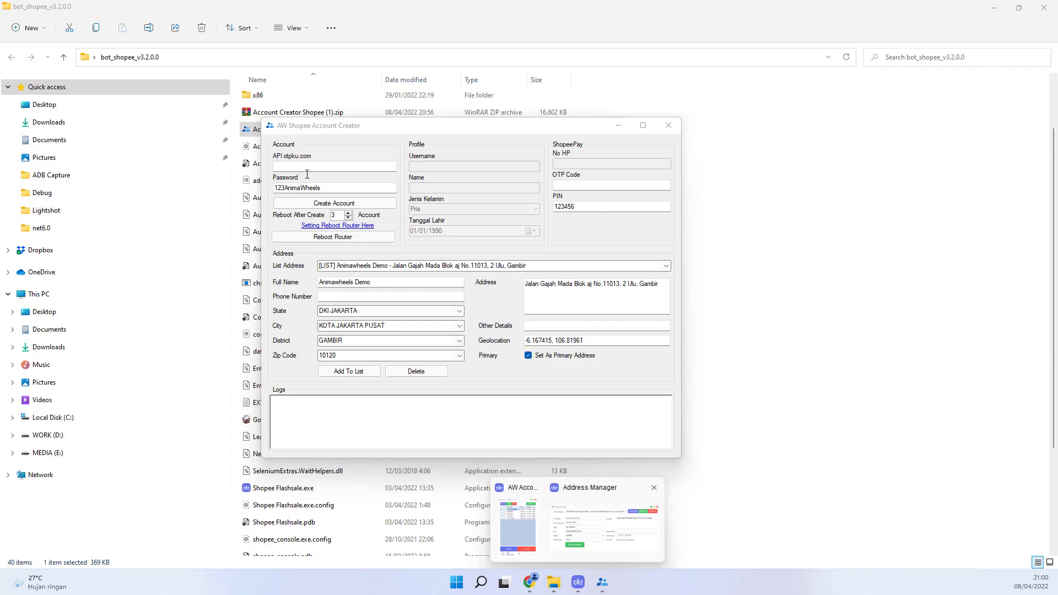
Step: Open otpku.com in a new tab of the maximized Chrome window and go to Ayo Daftar
{"action": "left_click", "coordinate": [528, 583]}
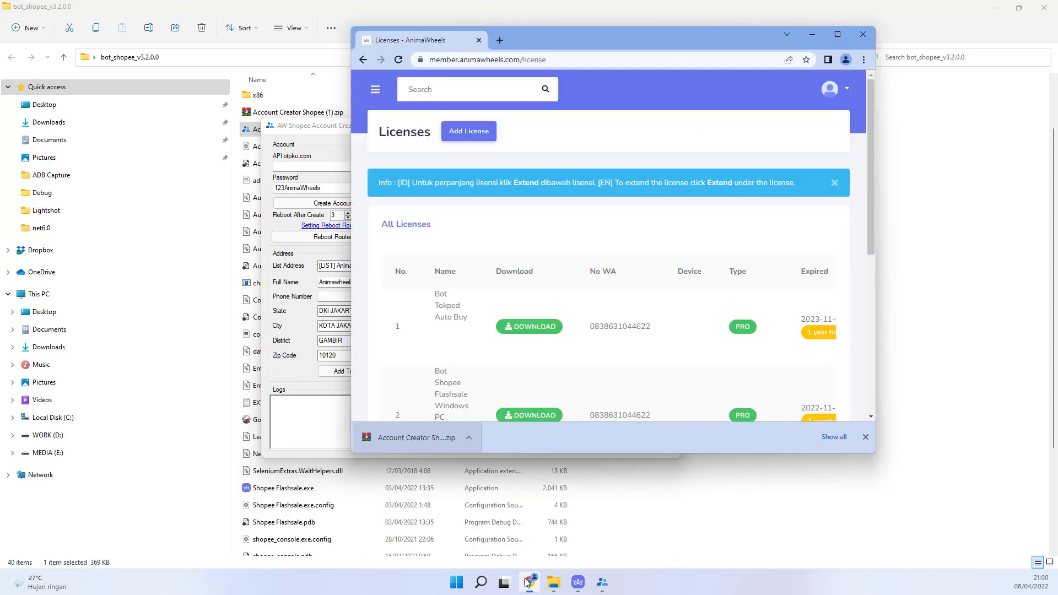
{"action": "double_click", "coordinate": [544, 42]}
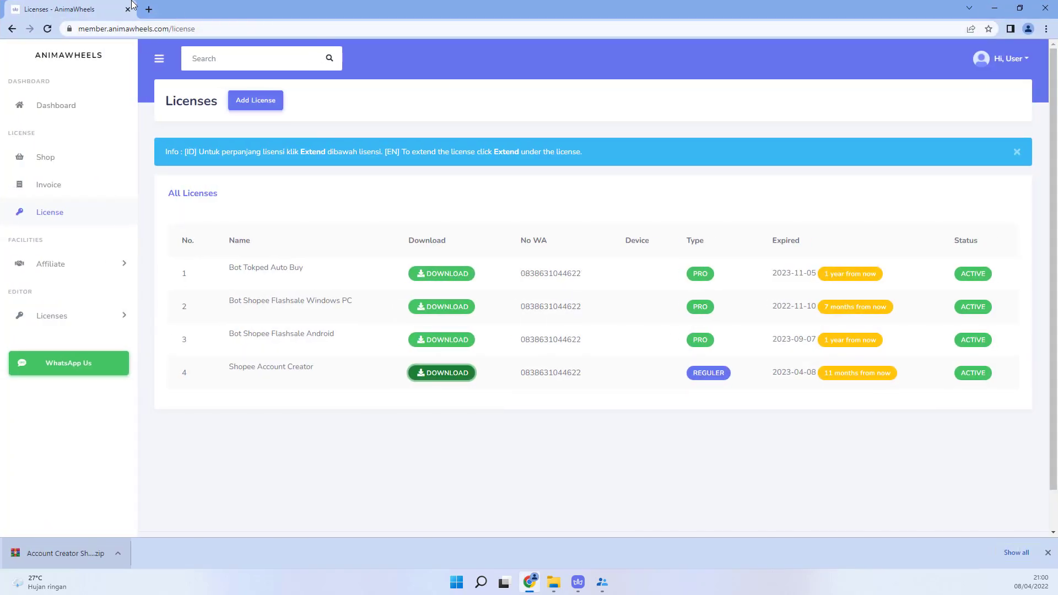
{"action": "left_click", "coordinate": [148, 9]}
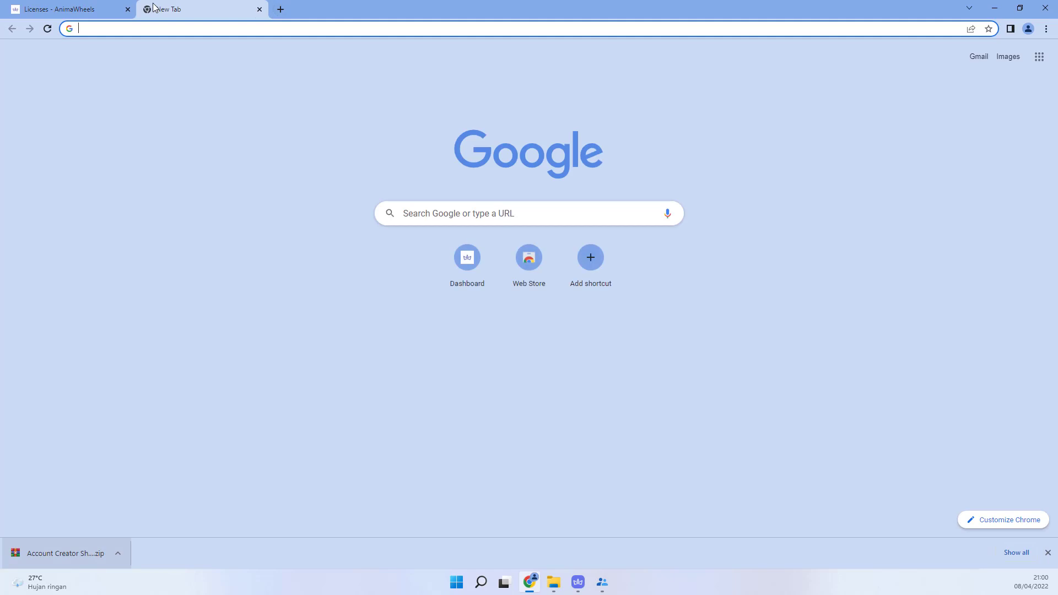
{"action": "type", "text": "otp"}
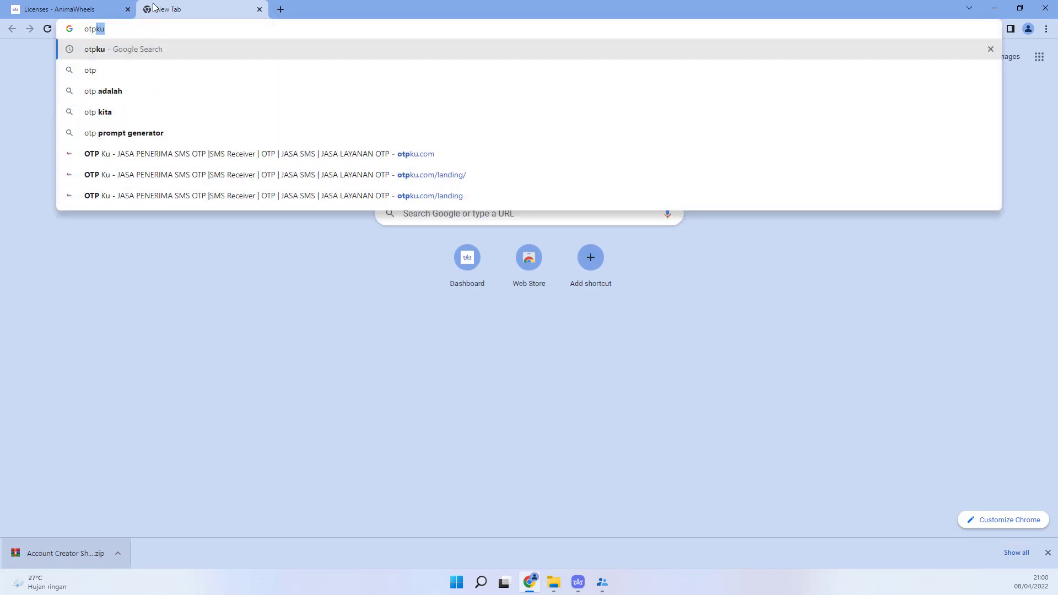
{"action": "type", "text": "ku"}
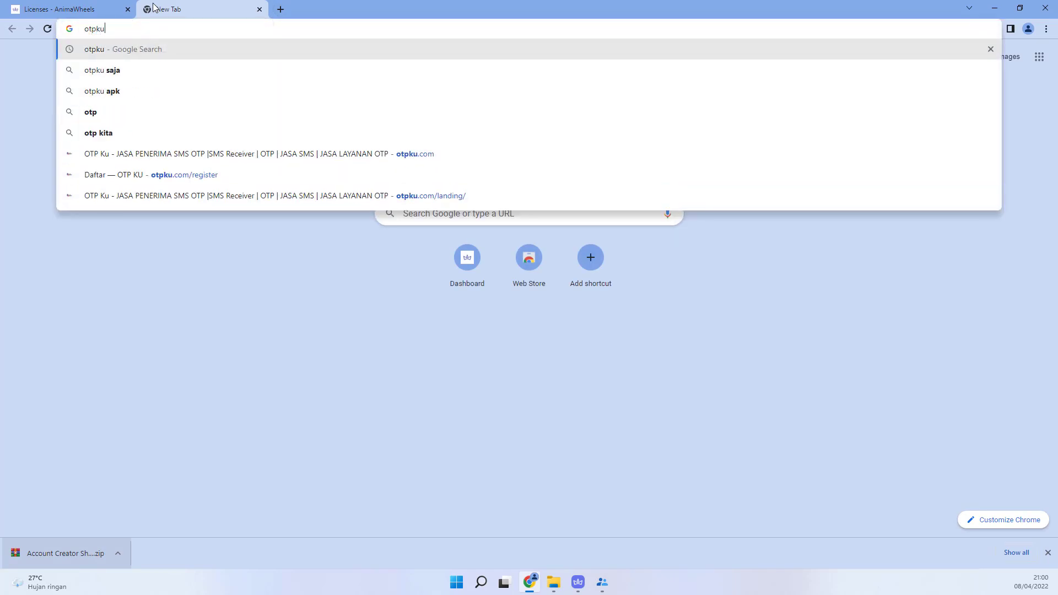
{"action": "type", "text": ".com"}
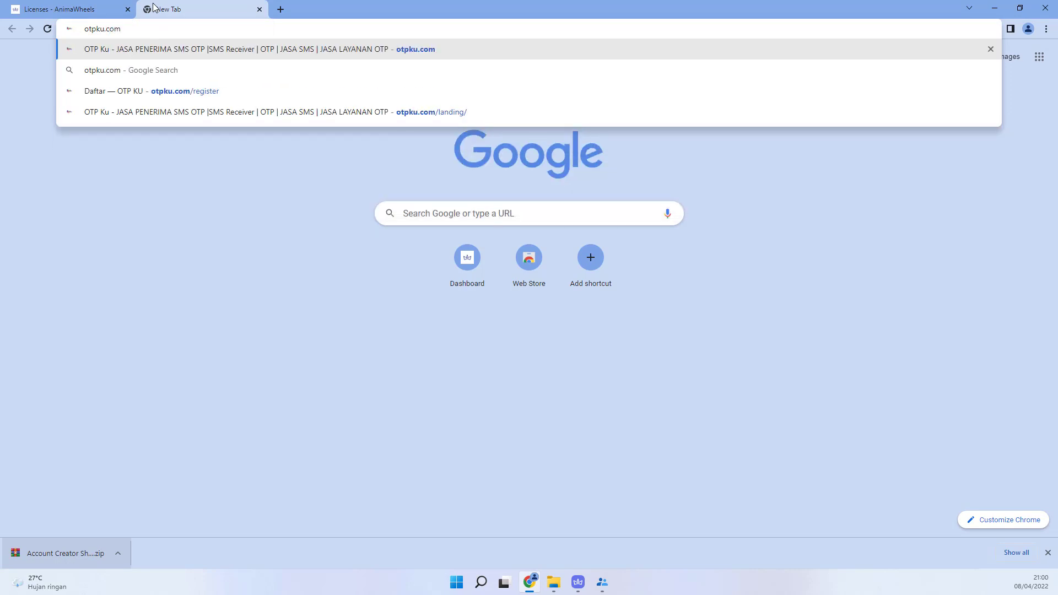
{"action": "key", "text": "Return"}
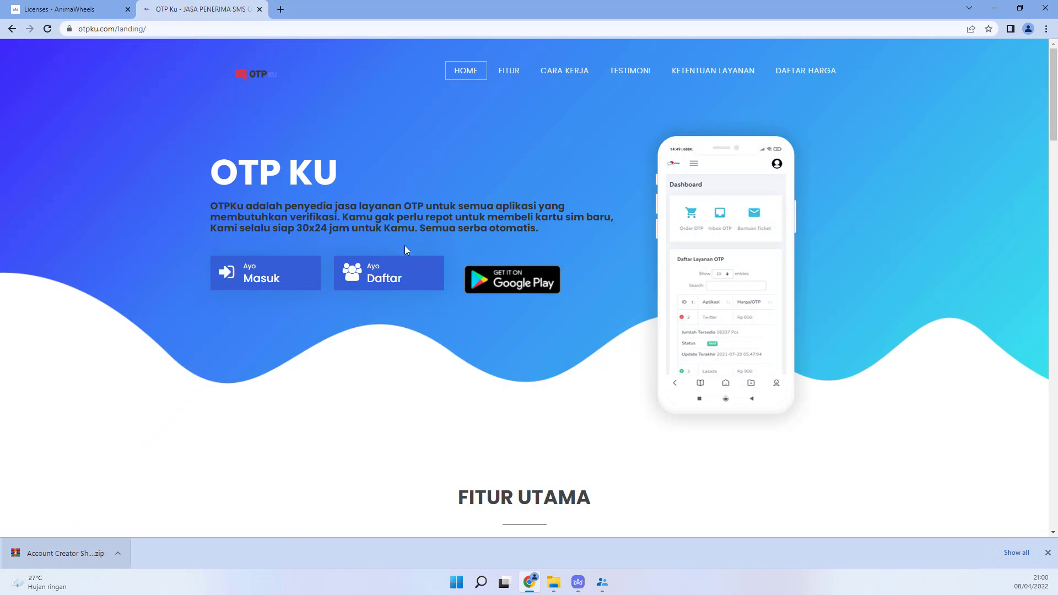
{"action": "left_click", "coordinate": [386, 271]}
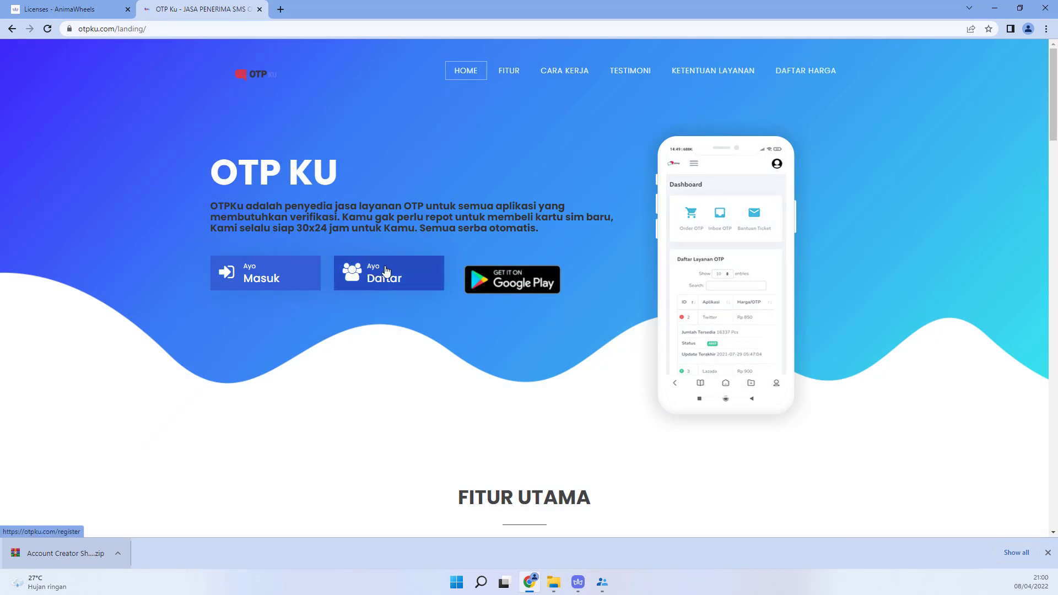
Step: Fill in the full name, paste the e-mail address, and enter a username on the sign-up form
{"action": "left_click", "coordinate": [424, 188]}
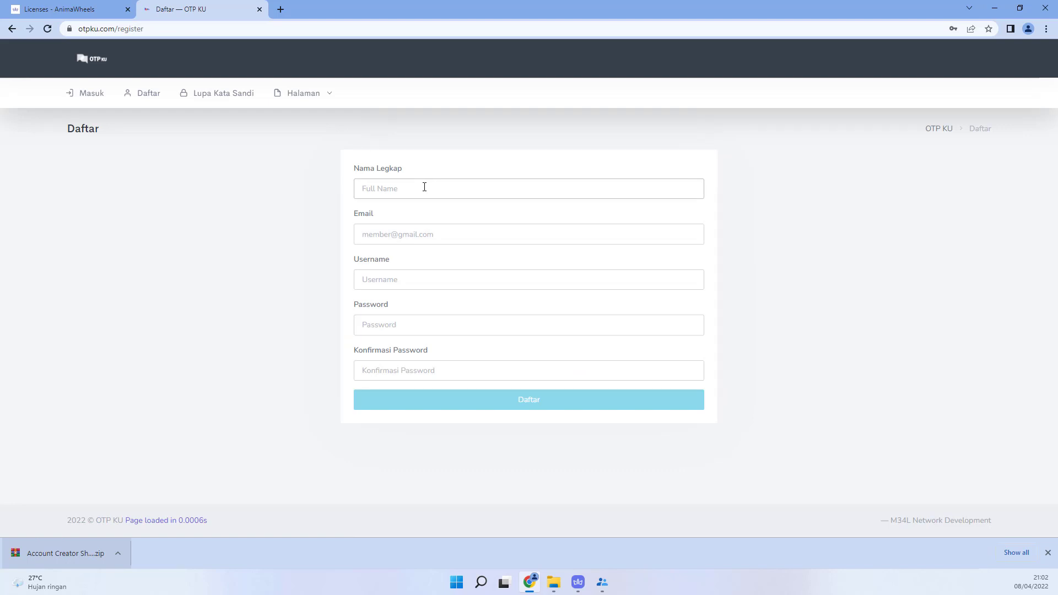
{"action": "type", "text": "Anima Wheels"}
{"action": "key", "text": "Tab"}
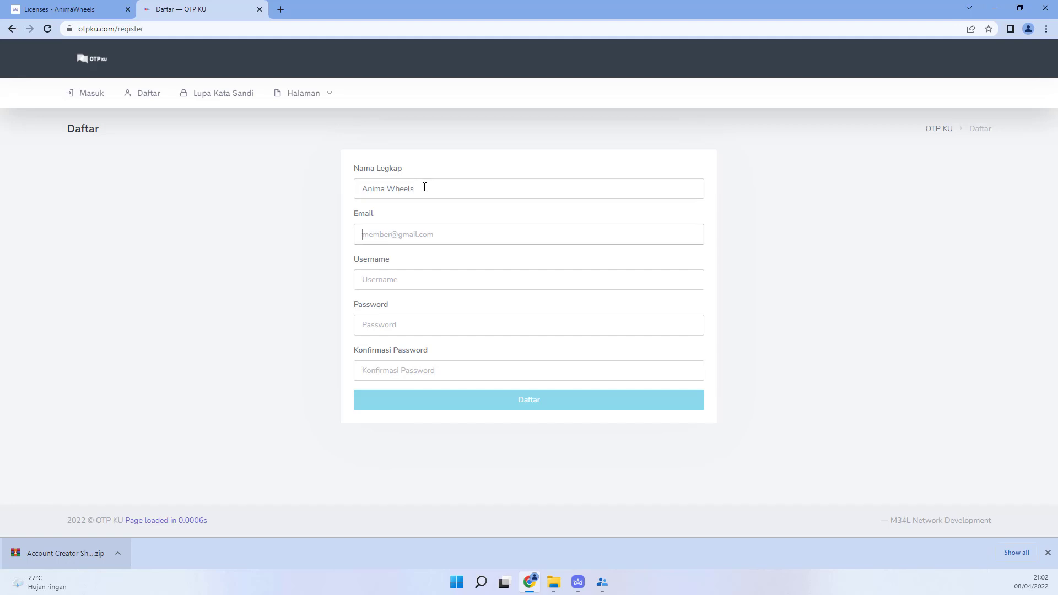
{"action": "right_click", "coordinate": [392, 235]}
{"action": "left_click", "coordinate": [426, 325]}
{"action": "left_click", "coordinate": [403, 282]}
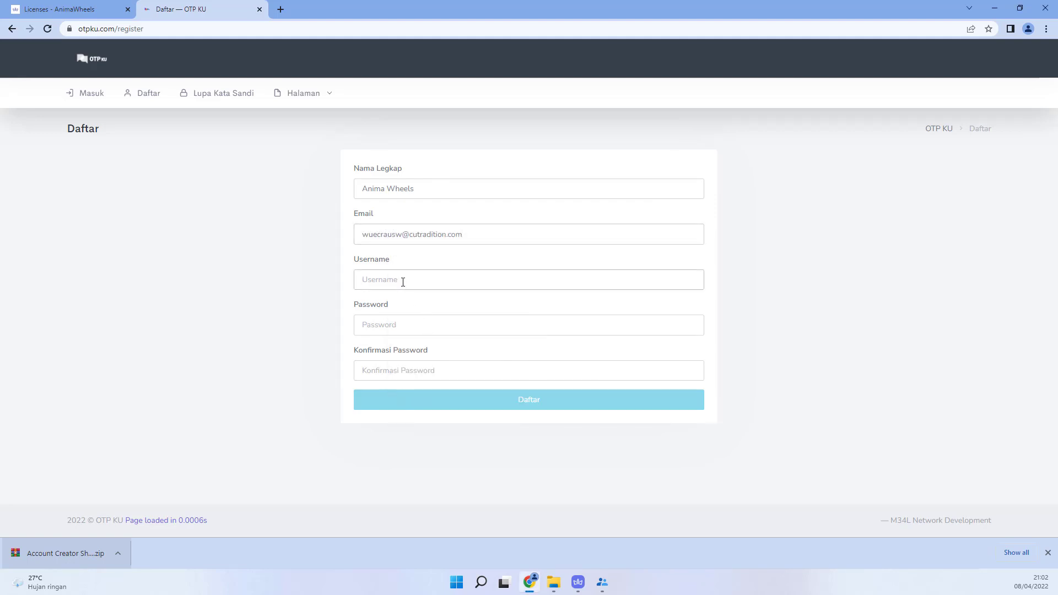
{"action": "type", "text": "animawhe"}
{"action": "key", "text": "BackSpace"}
{"action": "key", "text": "BackSpace"}
{"action": "key", "text": "BackSpace"}
Step: Enter and confirm the account password, then submit the registration with Daftar
{"action": "left_click", "coordinate": [407, 325]}
{"action": "type", "text": "******"}
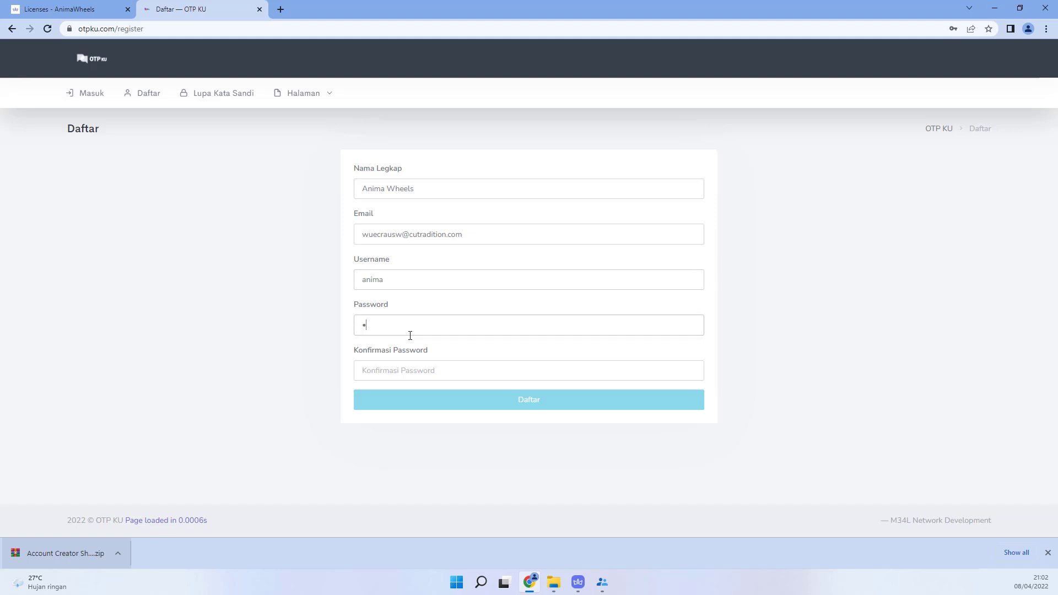
{"action": "type", "text": "****"}
{"action": "key", "text": "ctrl+a"}
{"action": "type", "text": "********"}
{"action": "left_click", "coordinate": [407, 367]}
{"action": "type", "text": "*****"}
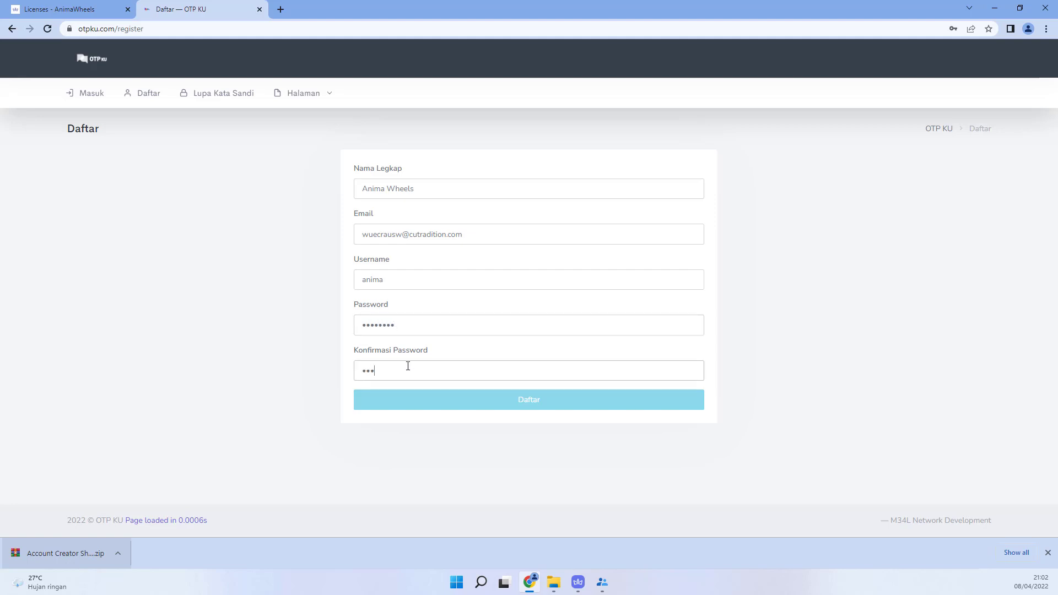
{"action": "type", "text": "***"}
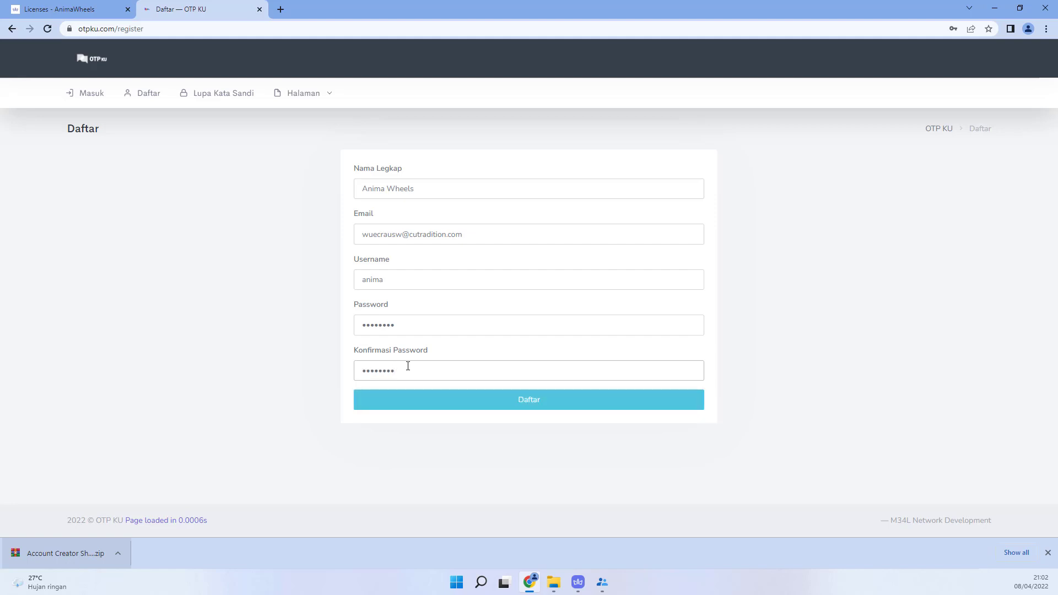
{"action": "left_click", "coordinate": [484, 403]}
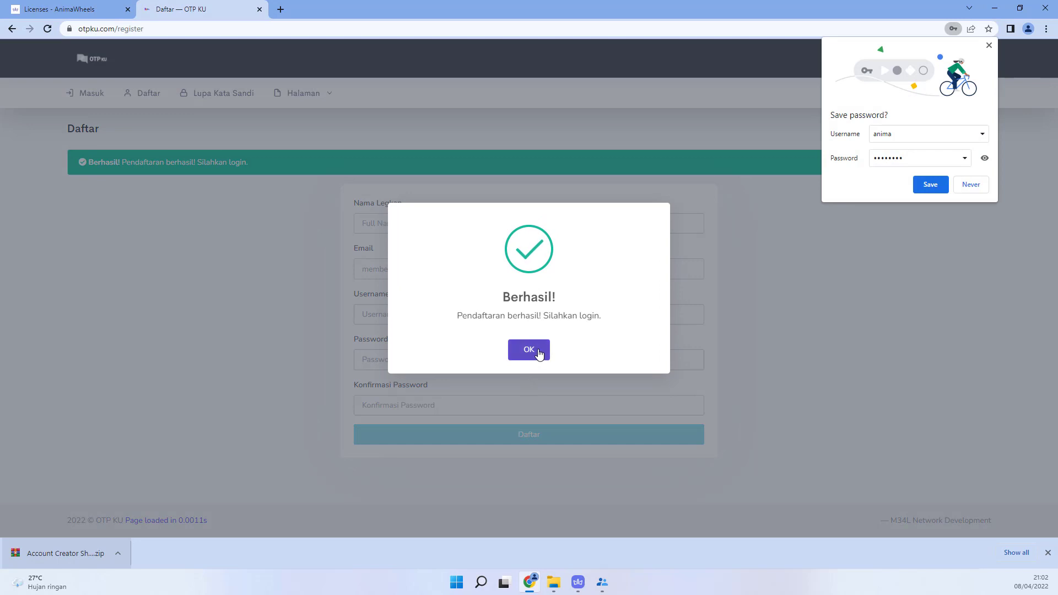
Step: Dismiss the registration message, save the password, and log in to the new OTP Ku account
{"action": "left_click", "coordinate": [539, 354]}
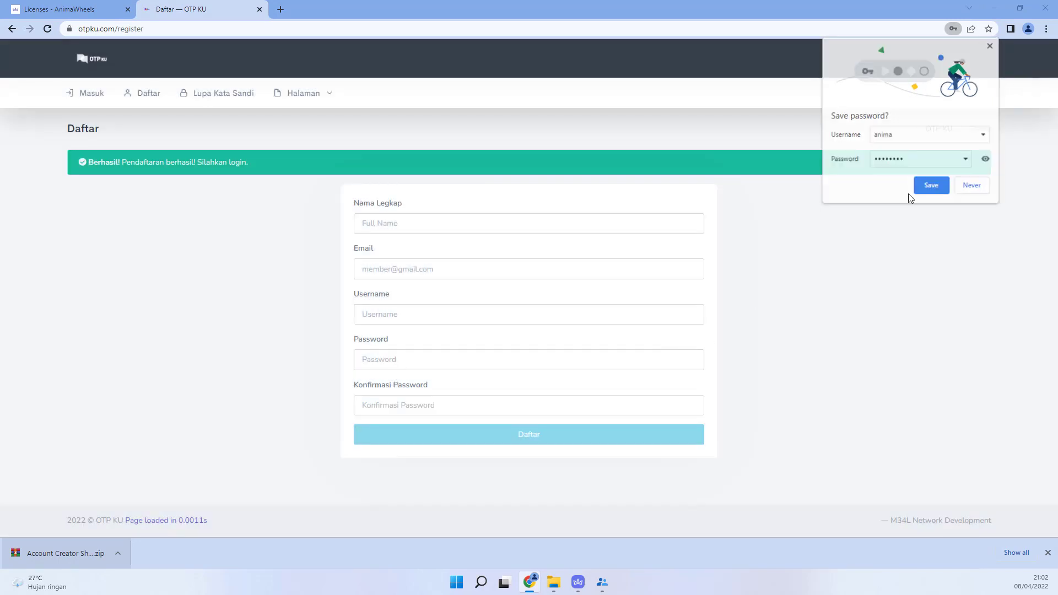
{"action": "left_click", "coordinate": [931, 185]}
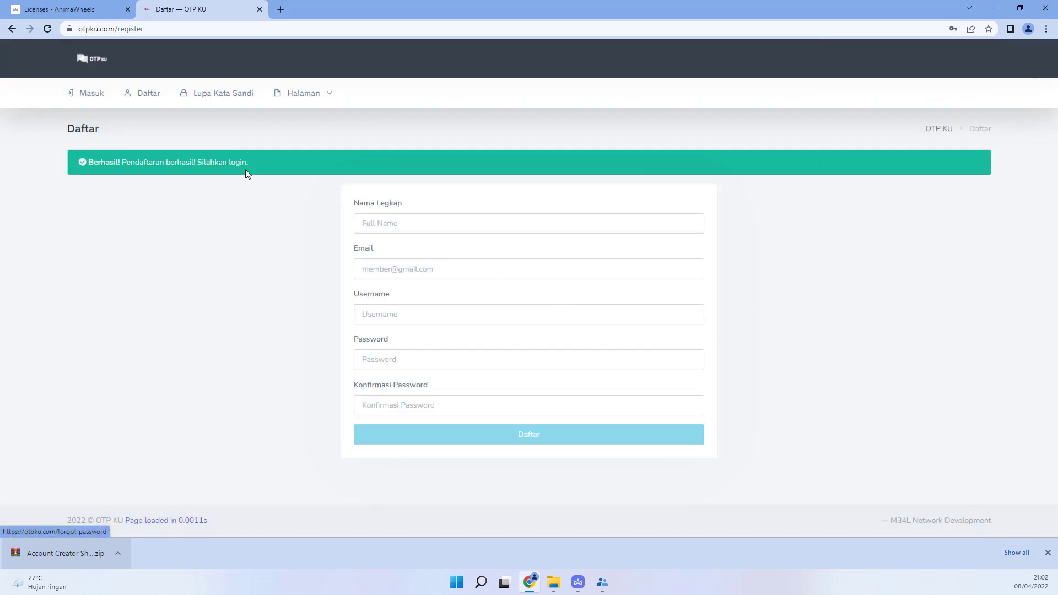
{"action": "left_click", "coordinate": [97, 98]}
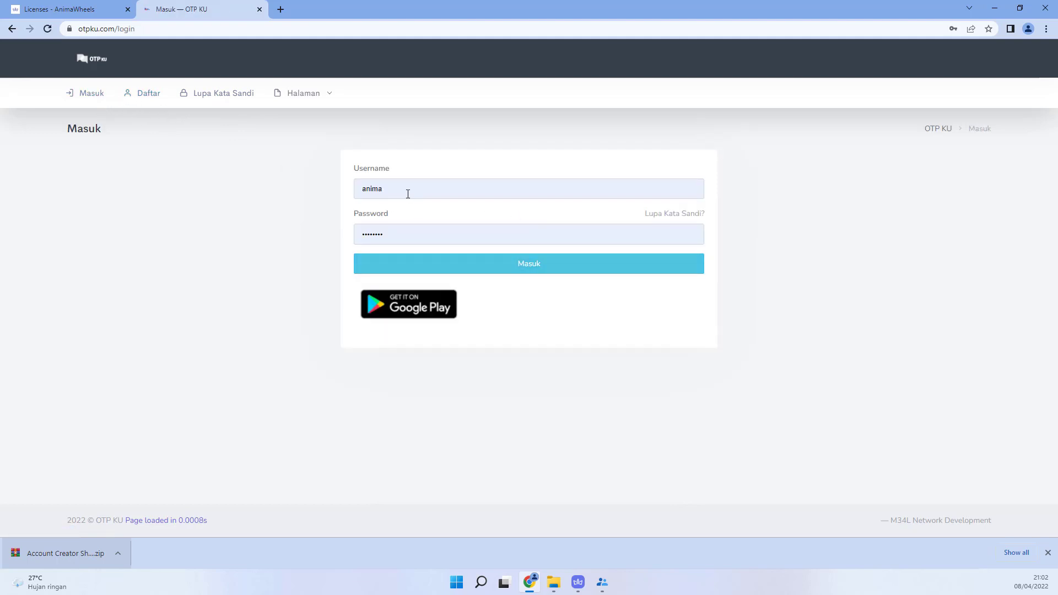
{"action": "left_click", "coordinate": [425, 270]}
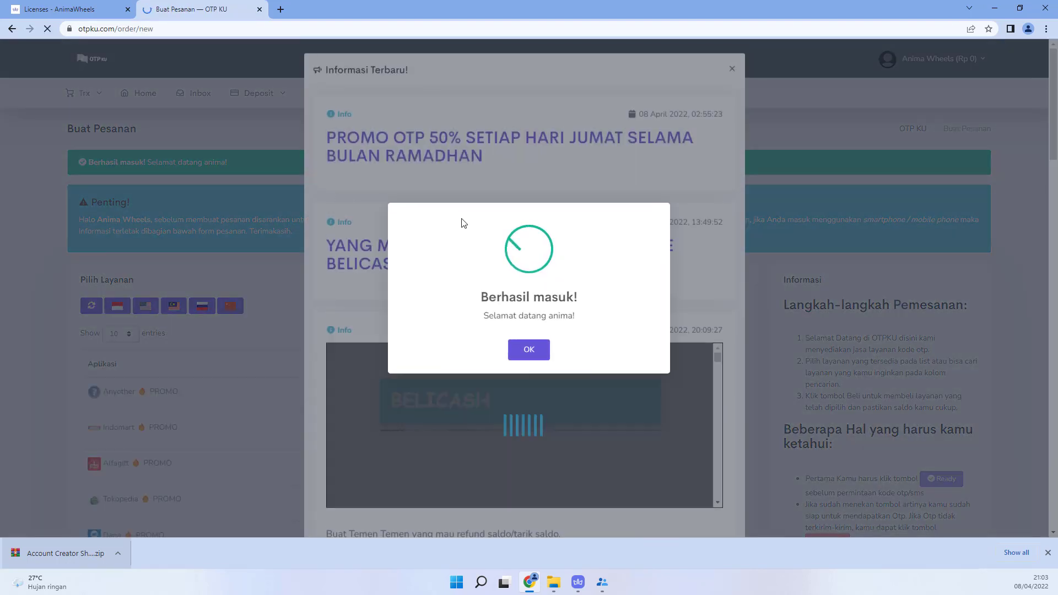
{"action": "left_click", "coordinate": [524, 354]}
Step: Mark the announcements as read with Saya Sudah Membaca and bring up the Deposit options
{"action": "scroll", "coordinate": [609, 235], "scroll_direction": "down", "scroll_amount": 10}
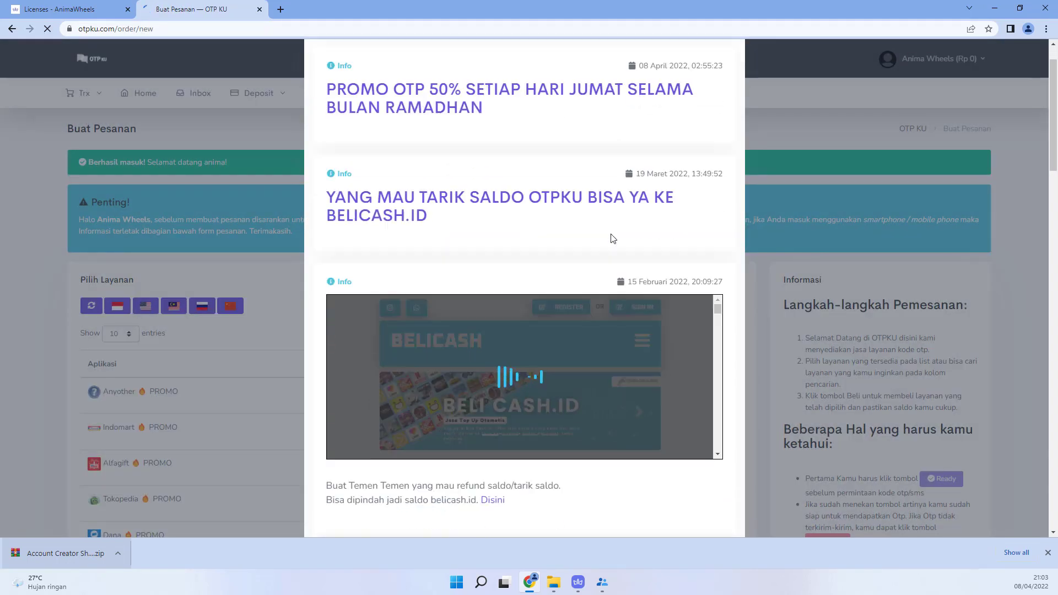
{"action": "scroll", "coordinate": [613, 241], "scroll_direction": "down", "scroll_amount": 15}
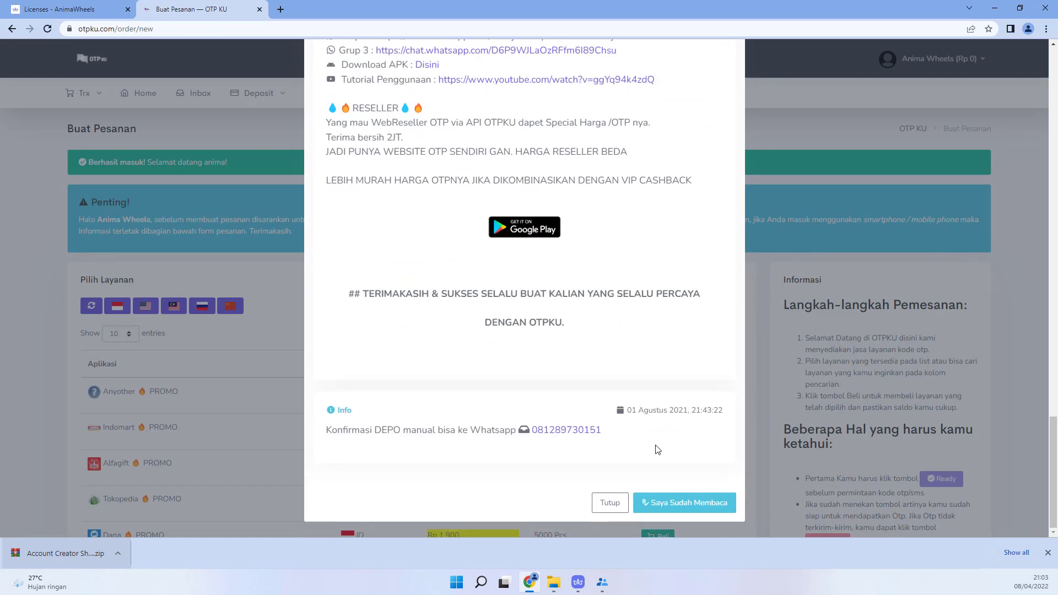
{"action": "left_click", "coordinate": [654, 507]}
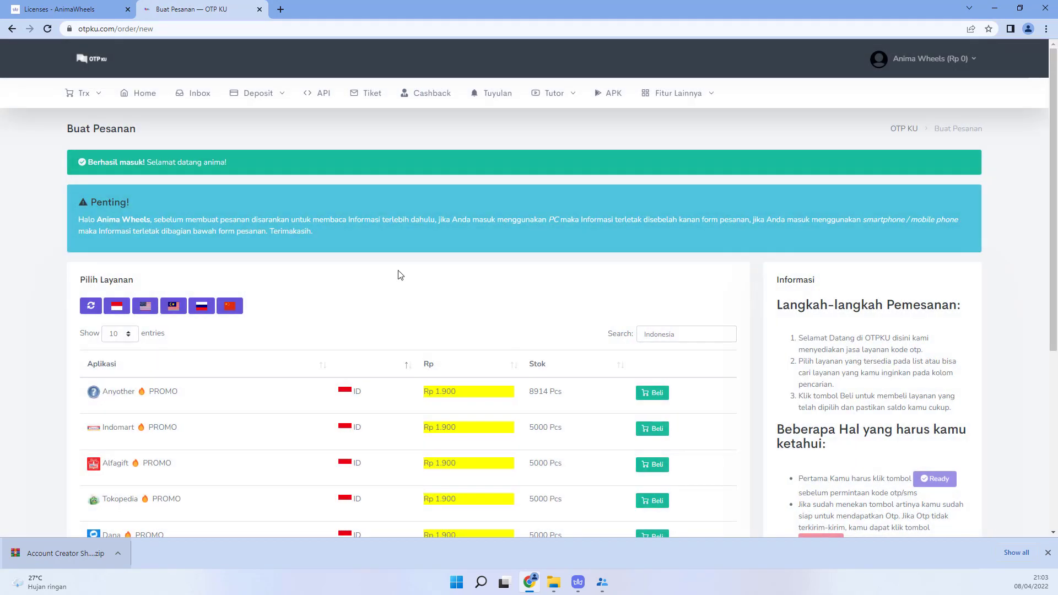
{"action": "left_click", "coordinate": [259, 94]}
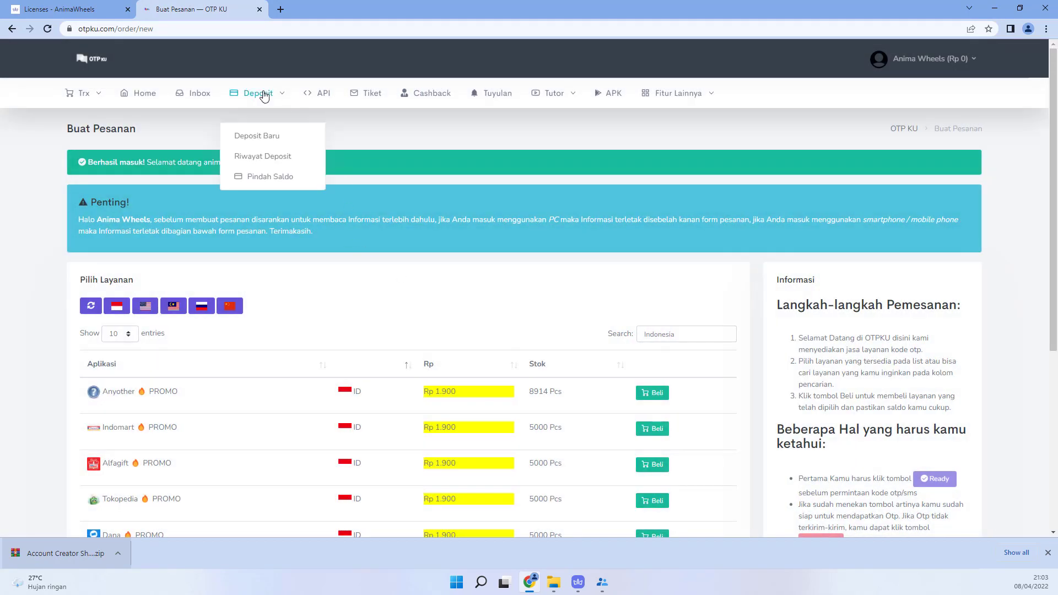
Step: Start a new QRIS deposit of 10000, filling in the sender's phone number as Nomor Pengirim
{"action": "left_click", "coordinate": [261, 126]}
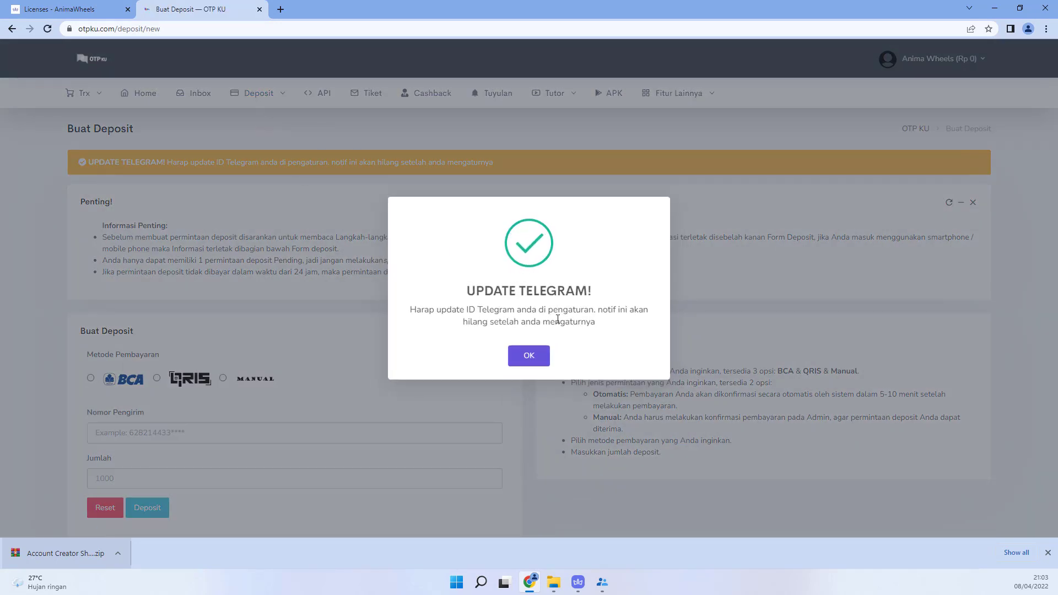
{"action": "left_click", "coordinate": [529, 355]}
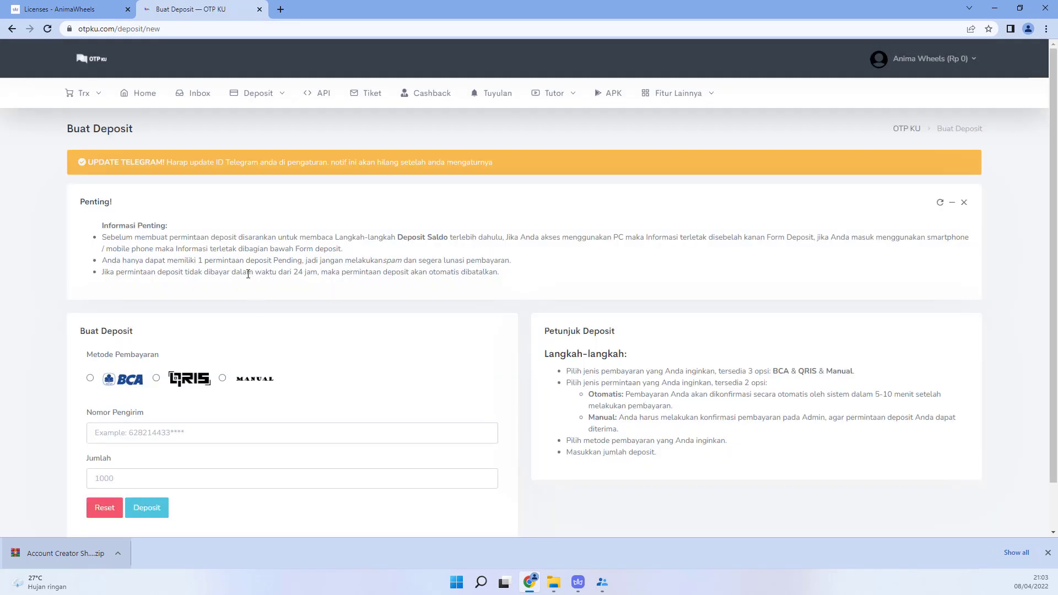
{"action": "scroll", "coordinate": [261, 311], "scroll_direction": "down", "scroll_amount": 1}
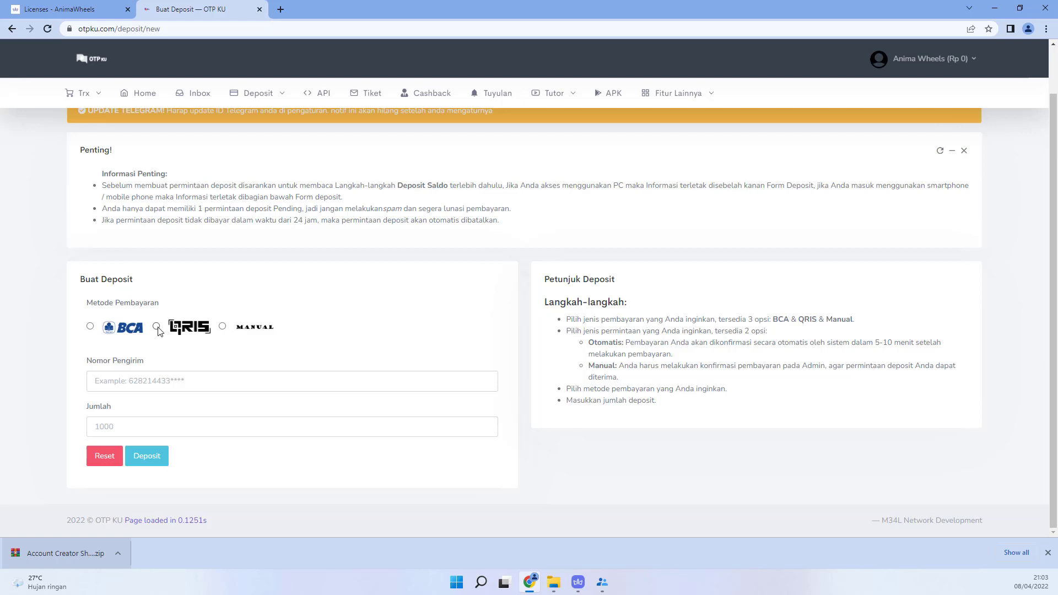
{"action": "left_click", "coordinate": [157, 328]}
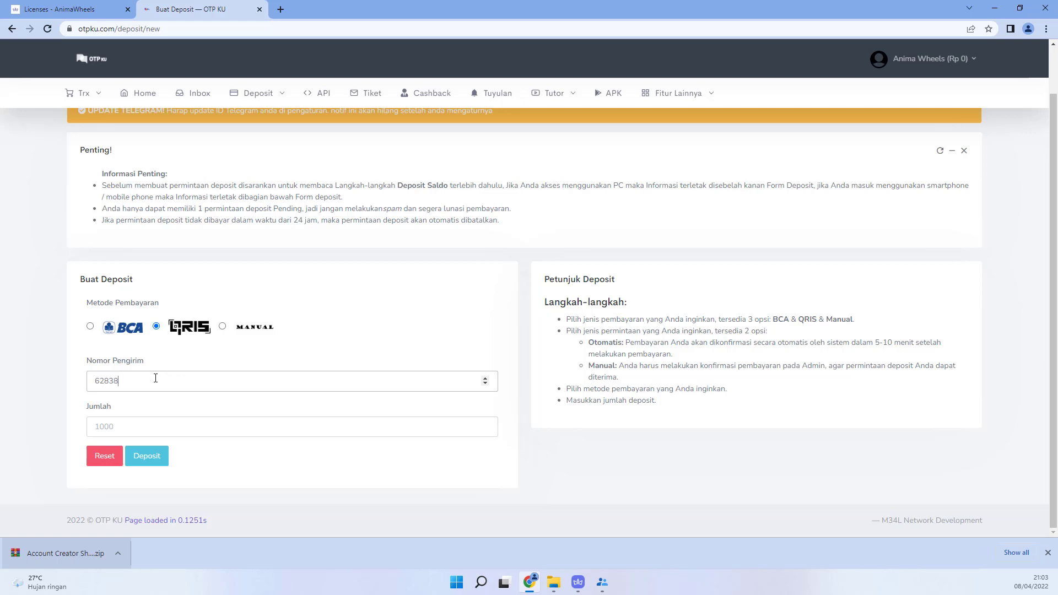
{"action": "left_click", "coordinate": [151, 429]}
{"action": "type", "text": "1"}
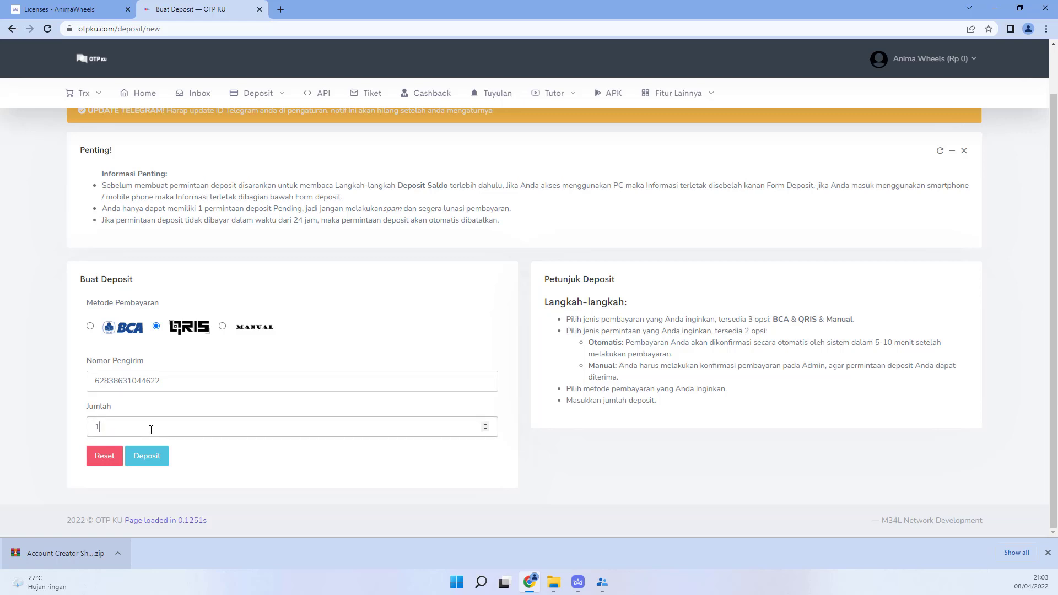
{"action": "type", "text": "0000"}
Step: Submit the 10000 QRIS deposit, pay its invoice, and reload to confirm the Rp 10.000 balance
{"action": "left_click", "coordinate": [145, 461]}
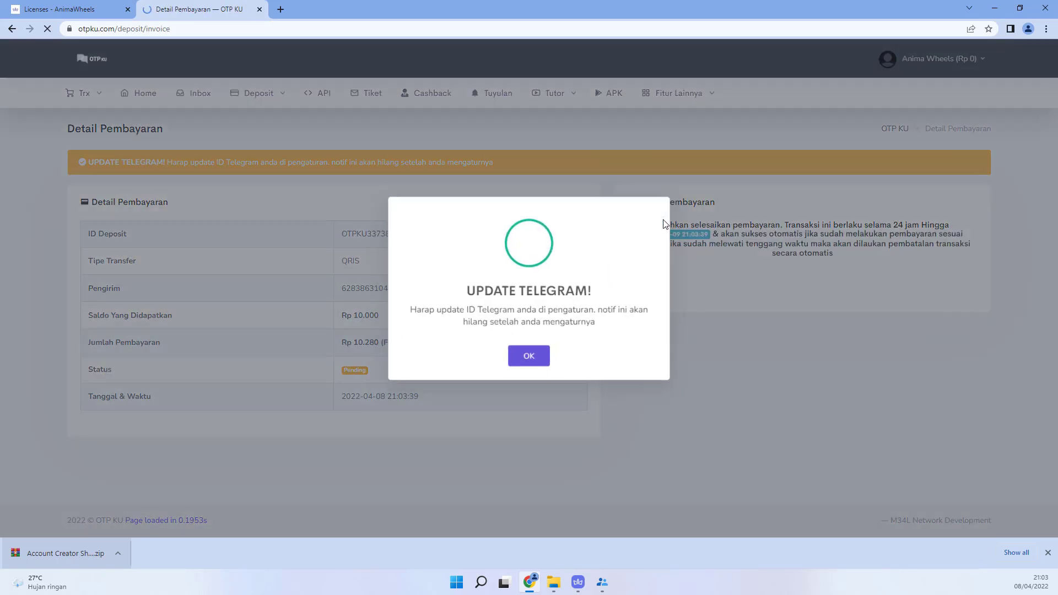
{"action": "left_click", "coordinate": [529, 356]}
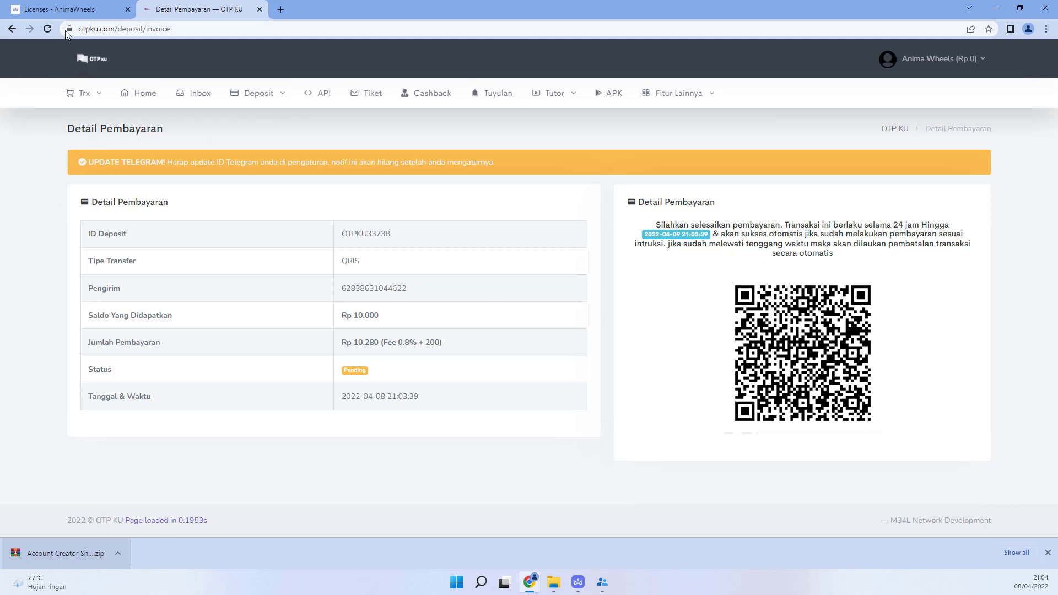
{"action": "left_click", "coordinate": [48, 29]}
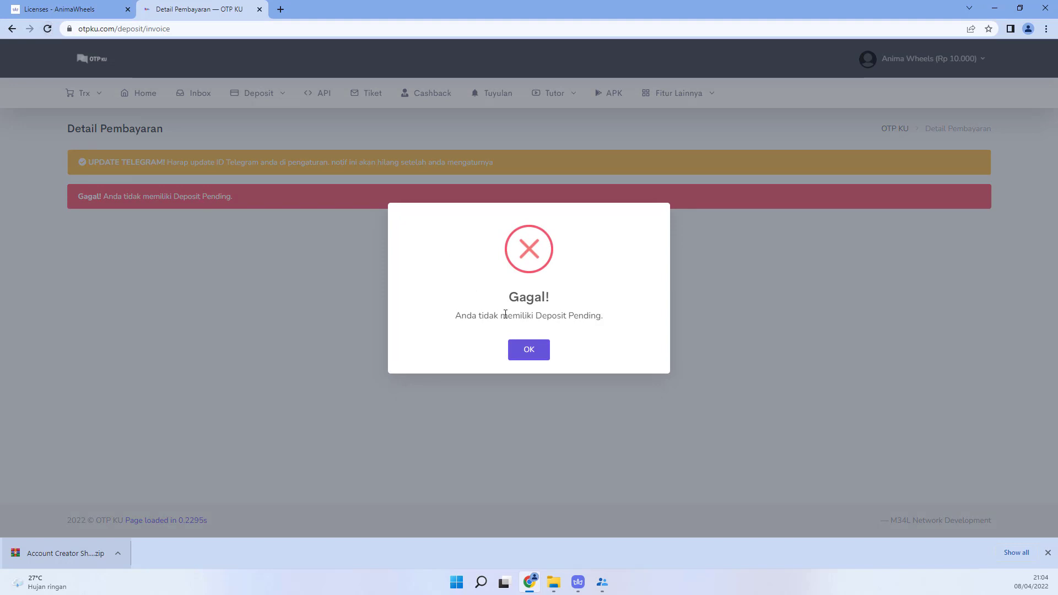
{"action": "left_click", "coordinate": [539, 352]}
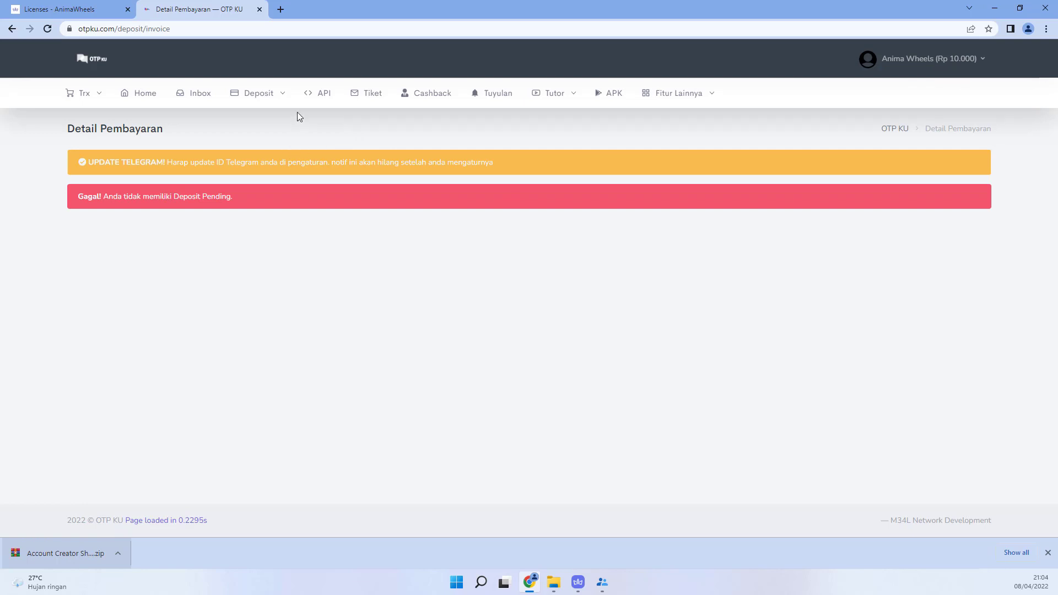
{"action": "left_click", "coordinate": [325, 98]}
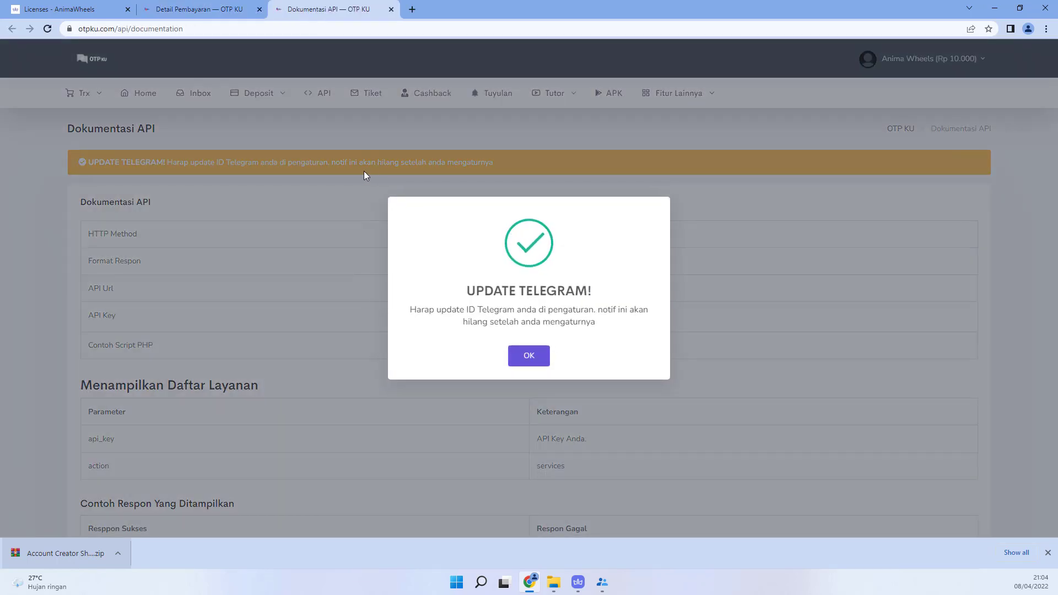
Step: Regenerate the OTP KU account's API key and dismiss the Berhasil confirmation
{"action": "left_click", "coordinate": [537, 353]}
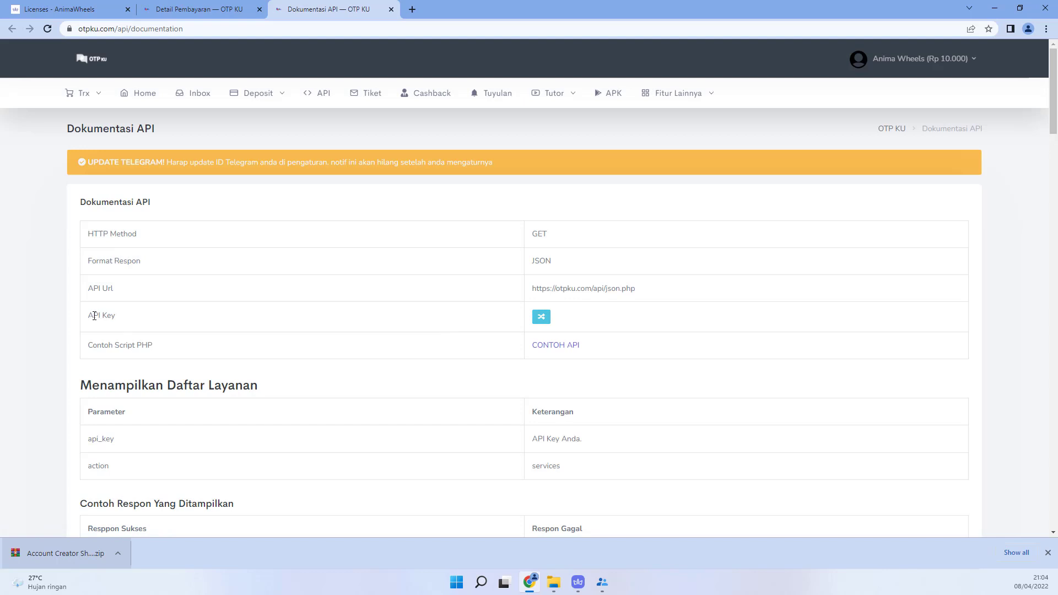
{"action": "left_click_drag", "start_coordinate": [92, 315], "coordinate": [123, 320]}
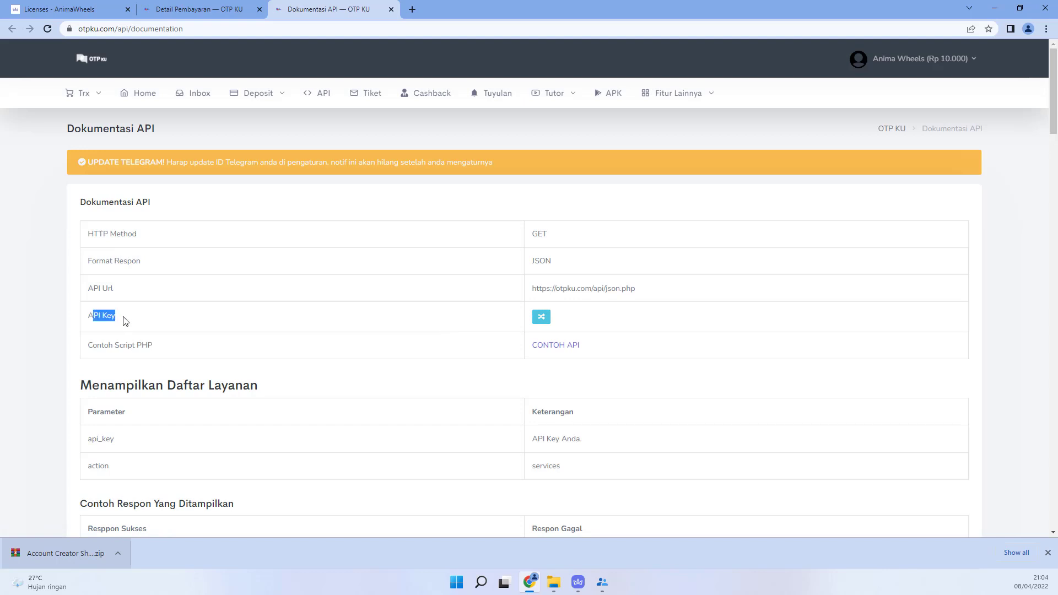
{"action": "left_click", "coordinate": [548, 324]}
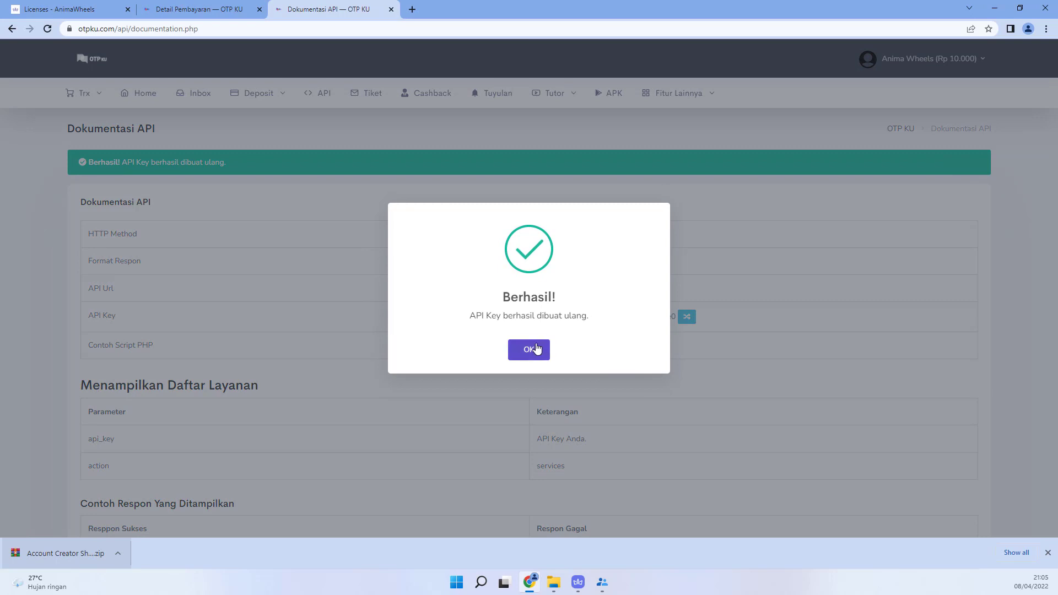
{"action": "left_click", "coordinate": [537, 349]}
Step: Select the whole new API key value and copy it
{"action": "scroll", "coordinate": [569, 196], "scroll_direction": "down", "scroll_amount": 2}
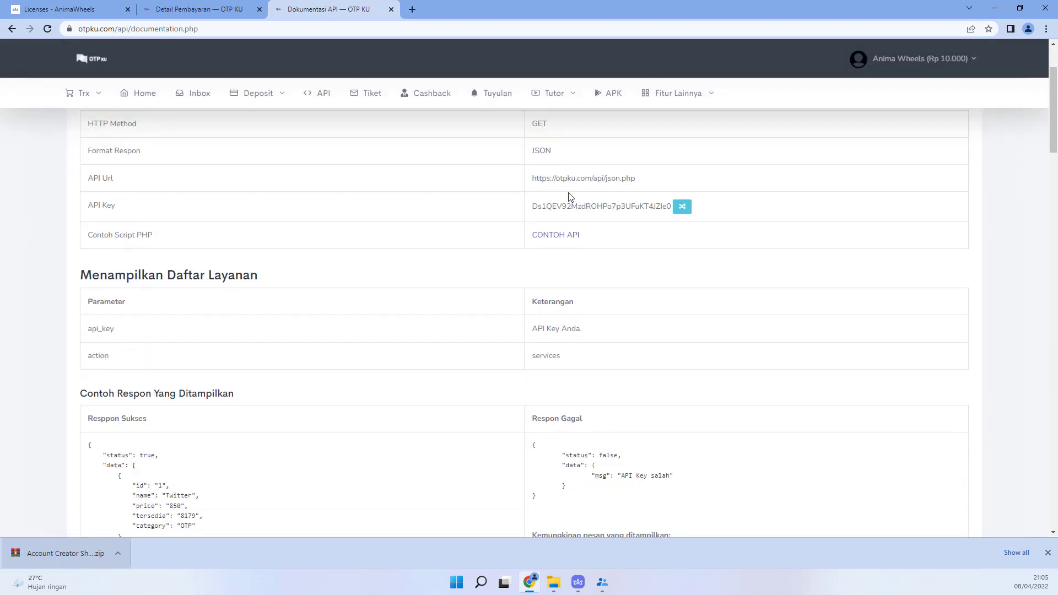
{"action": "double_click", "coordinate": [547, 206]}
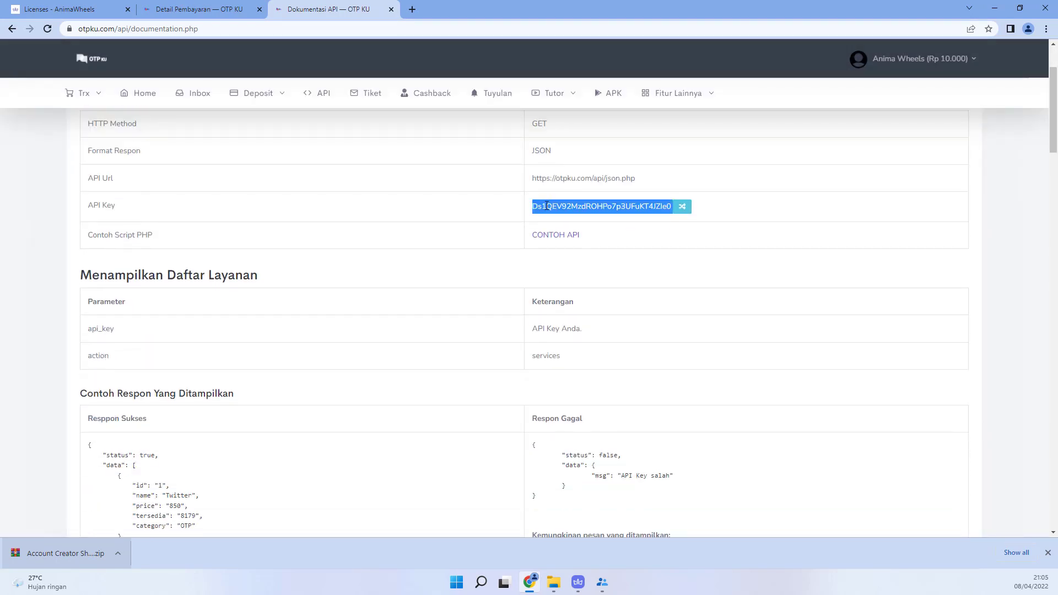
{"action": "left_click", "coordinate": [540, 207]}
{"action": "left_click_drag", "start_coordinate": [533, 206], "coordinate": [631, 208]}
{"action": "left_click", "coordinate": [629, 208]}
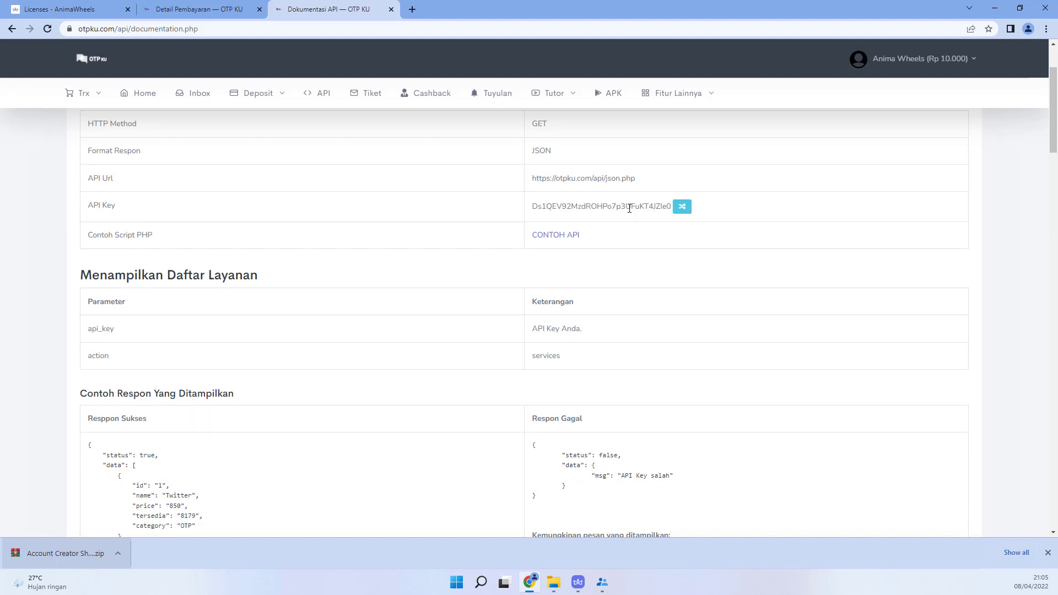
{"action": "double_click", "coordinate": [629, 209]}
{"action": "right_click", "coordinate": [625, 210]}
{"action": "left_click", "coordinate": [645, 217]}
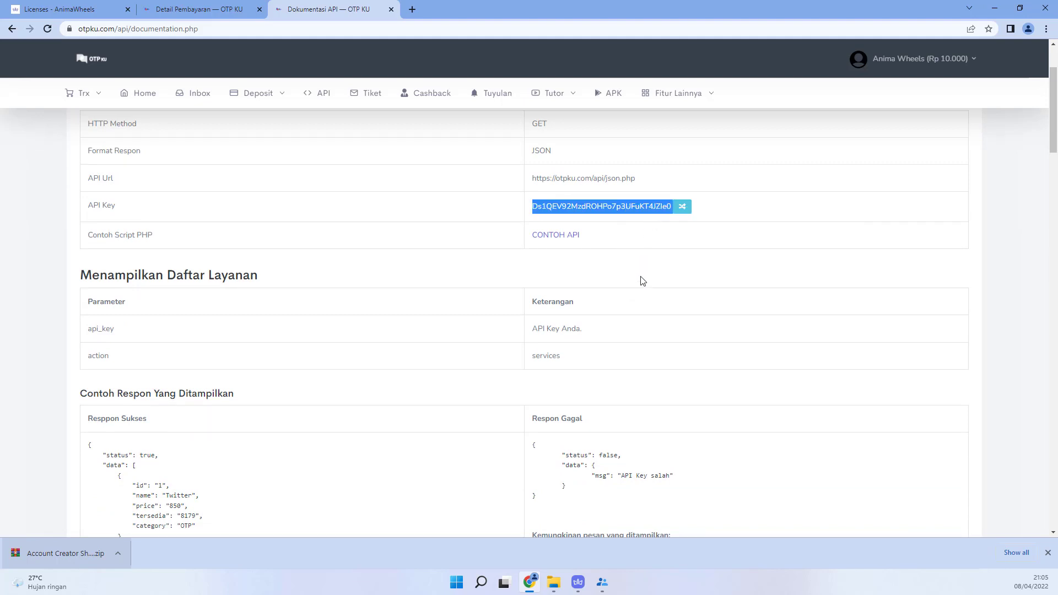
Step: Paste the copied OTP KU API key into AW Shopee Account Creator's API otpku.com field
{"action": "left_click", "coordinate": [600, 585]}
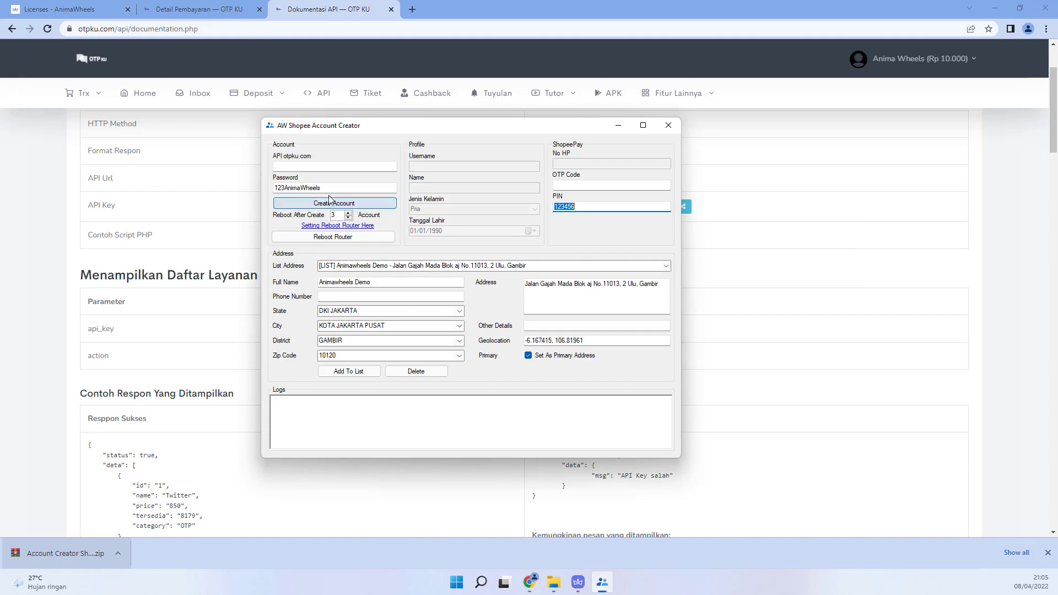
{"action": "left_click", "coordinate": [314, 167]}
{"action": "right_click", "coordinate": [314, 167]}
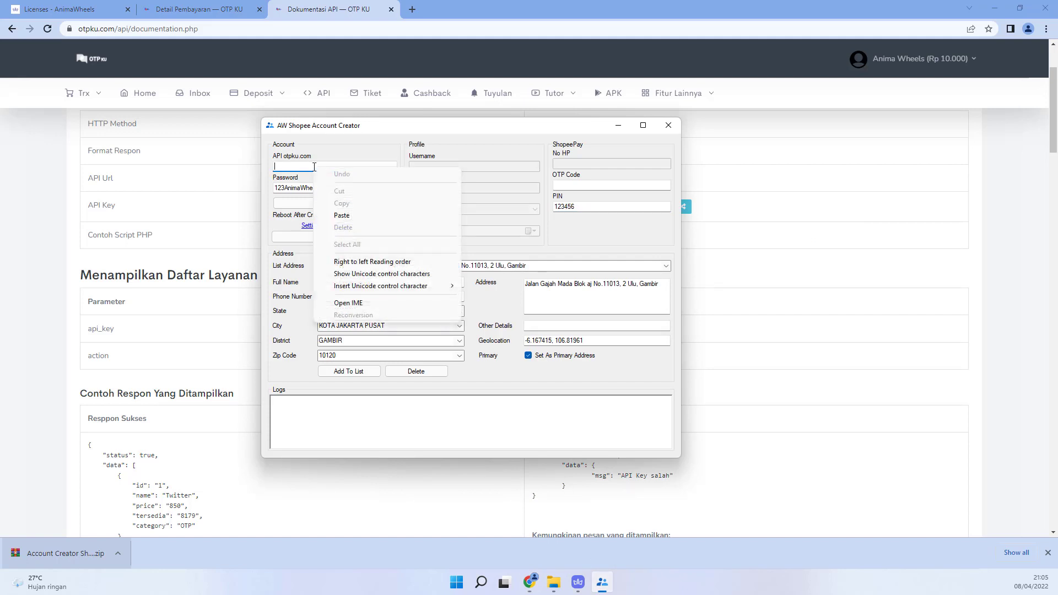
{"action": "left_click", "coordinate": [342, 214]}
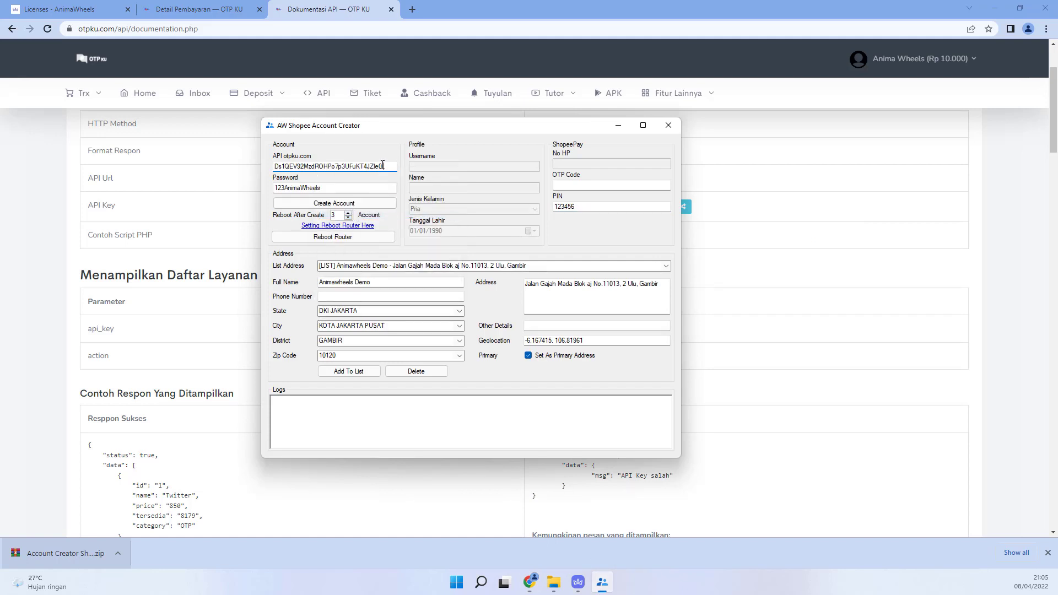
{"action": "left_click_drag", "start_coordinate": [382, 166], "coordinate": [388, 165]}
{"action": "left_click", "coordinate": [325, 189]}
{"action": "key", "text": "Tab"}
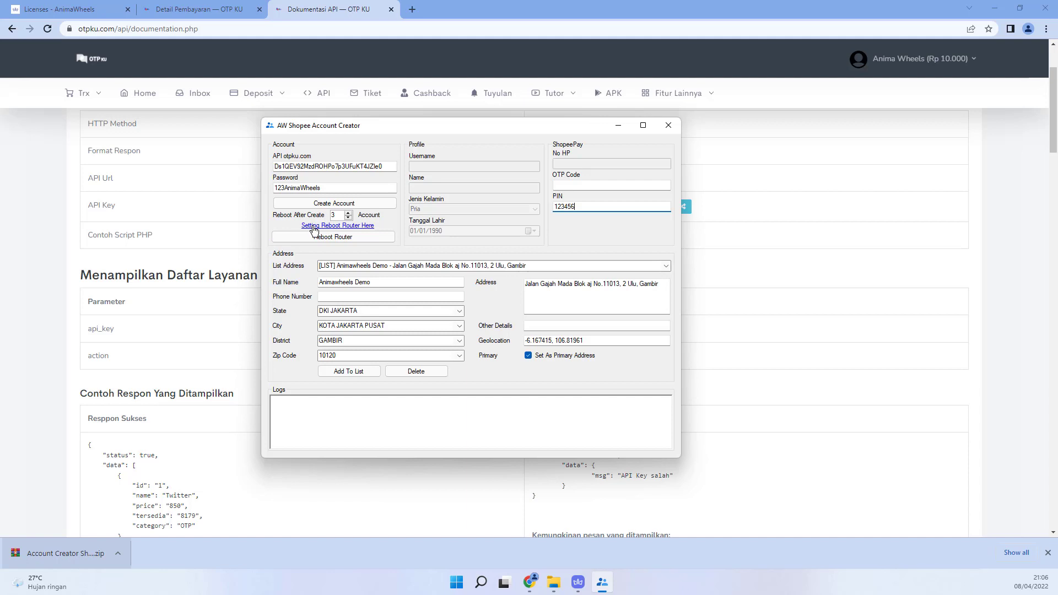
Step: Open the Setting Reboot Router window, move it aside, and return to Chrome's address bar
{"action": "left_click", "coordinate": [313, 227]}
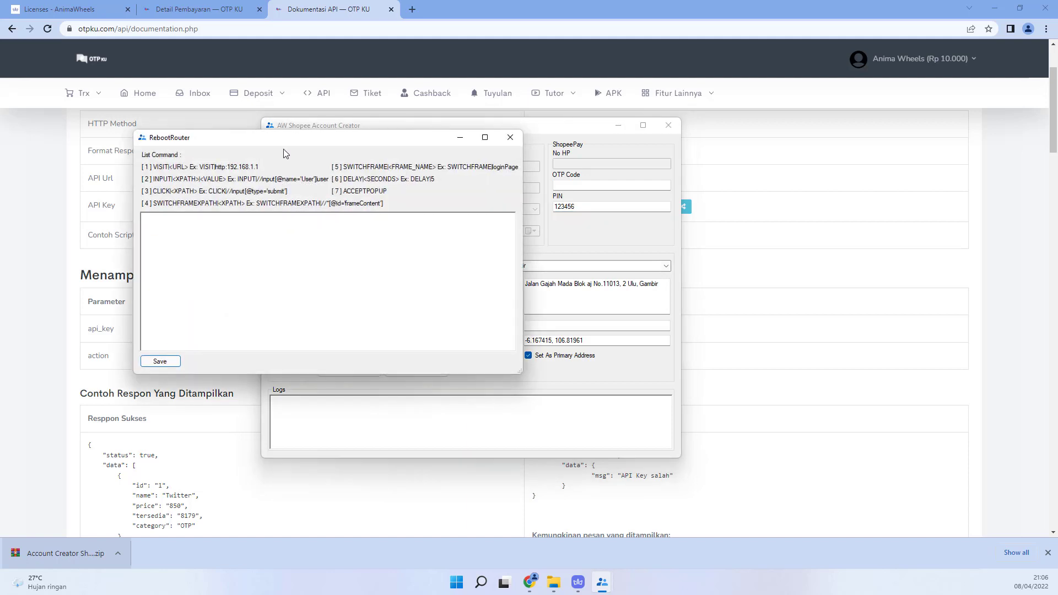
{"action": "left_click_drag", "start_coordinate": [274, 142], "coordinate": [517, 132]}
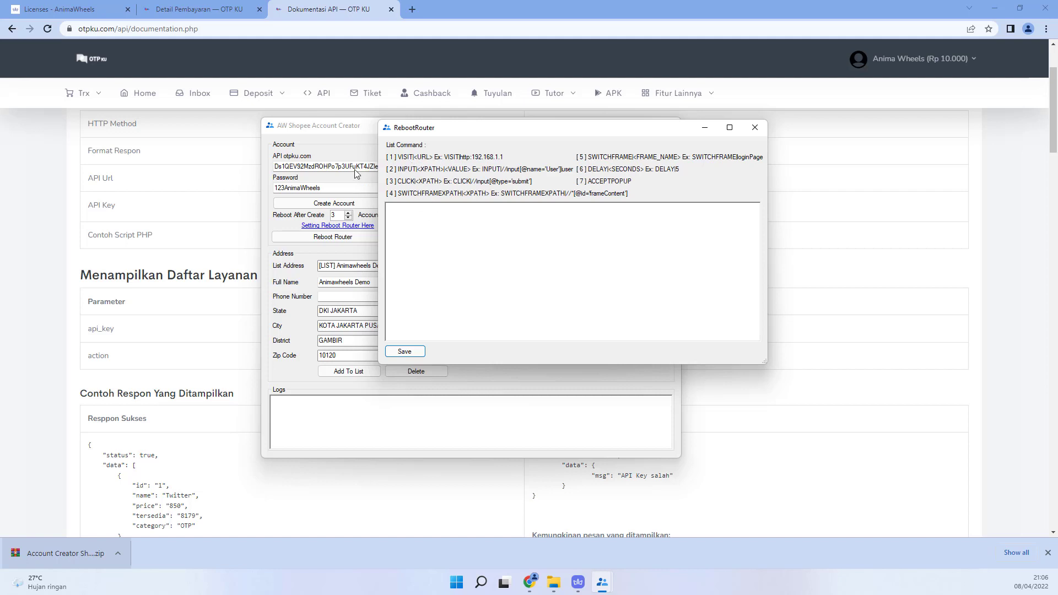
{"action": "left_click", "coordinate": [198, 29]}
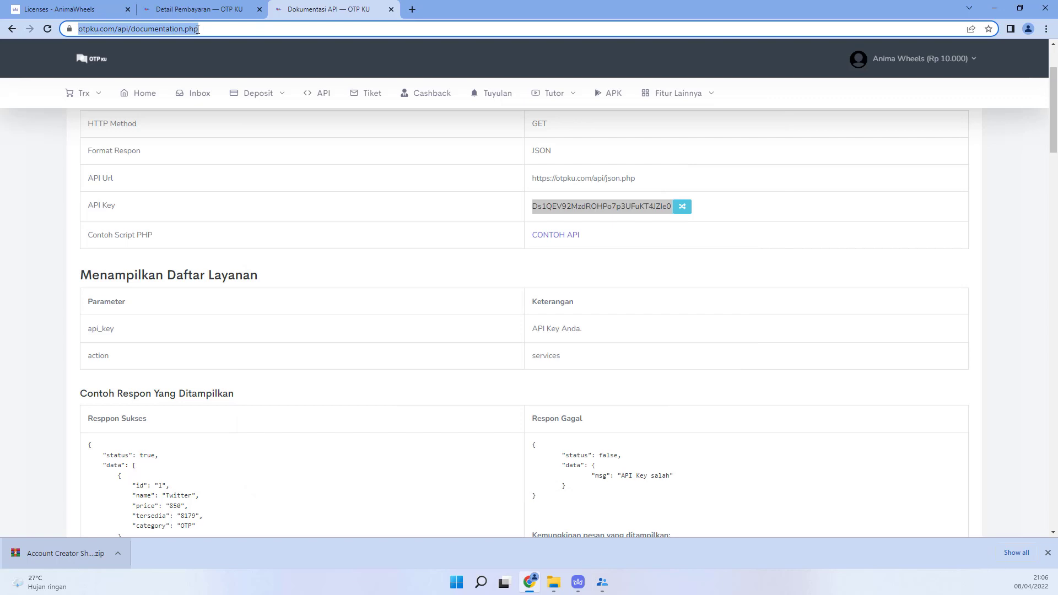
Step: Load the router page at 192.168.1.1, copy its login.html address, and bring back RebootRouter
{"action": "type", "text": "192"}
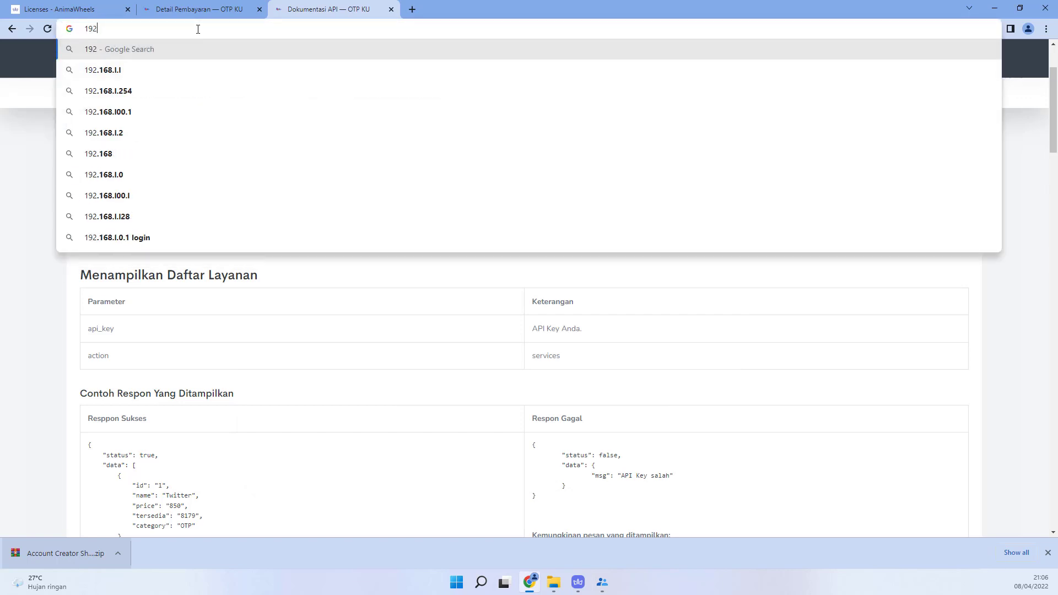
{"action": "type", "text": ".1"}
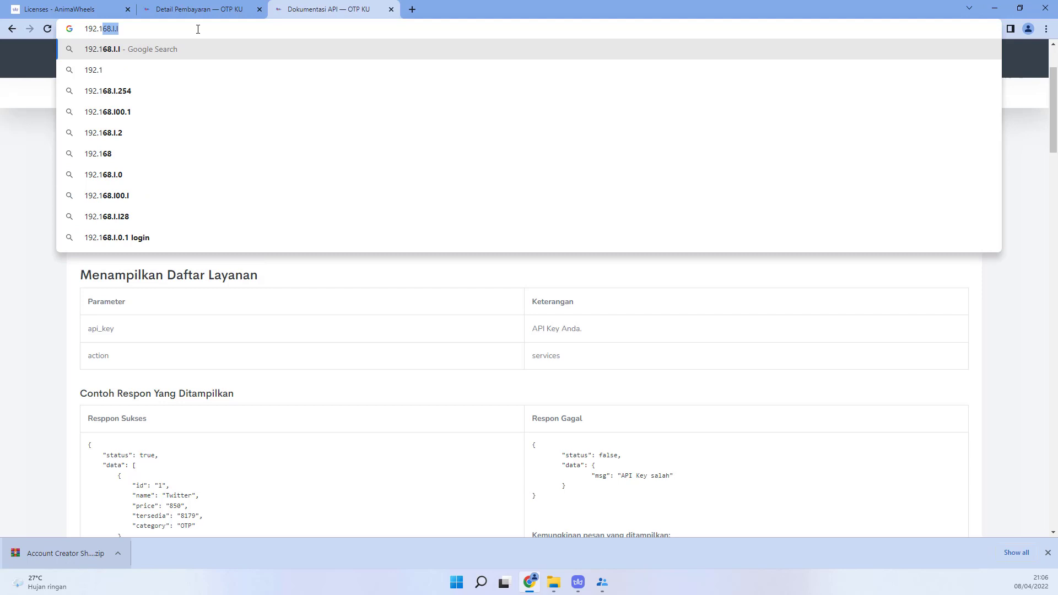
{"action": "type", "text": "68"}
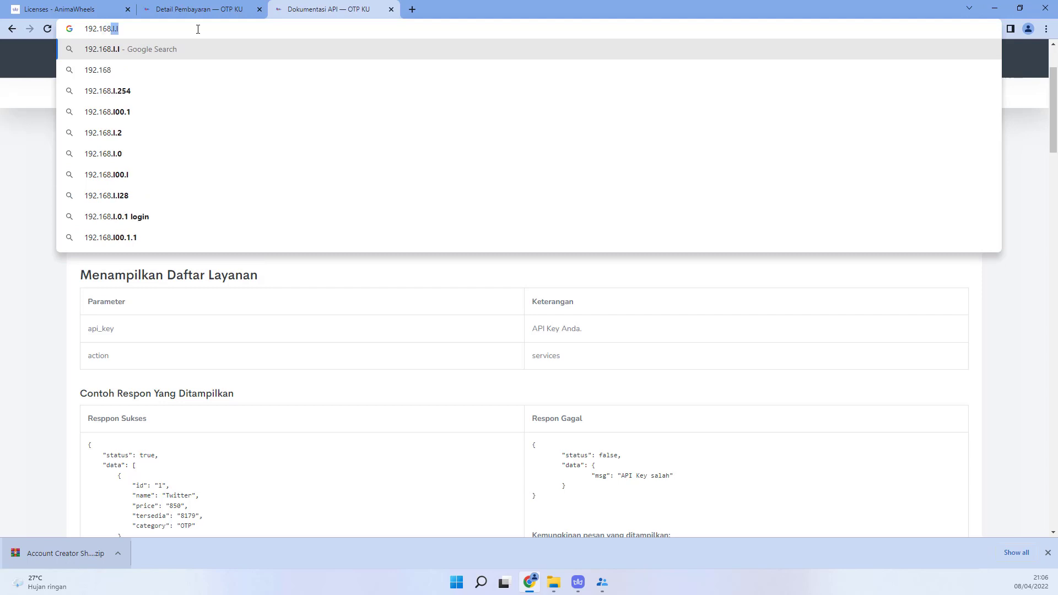
{"action": "type", "text": ".1"}
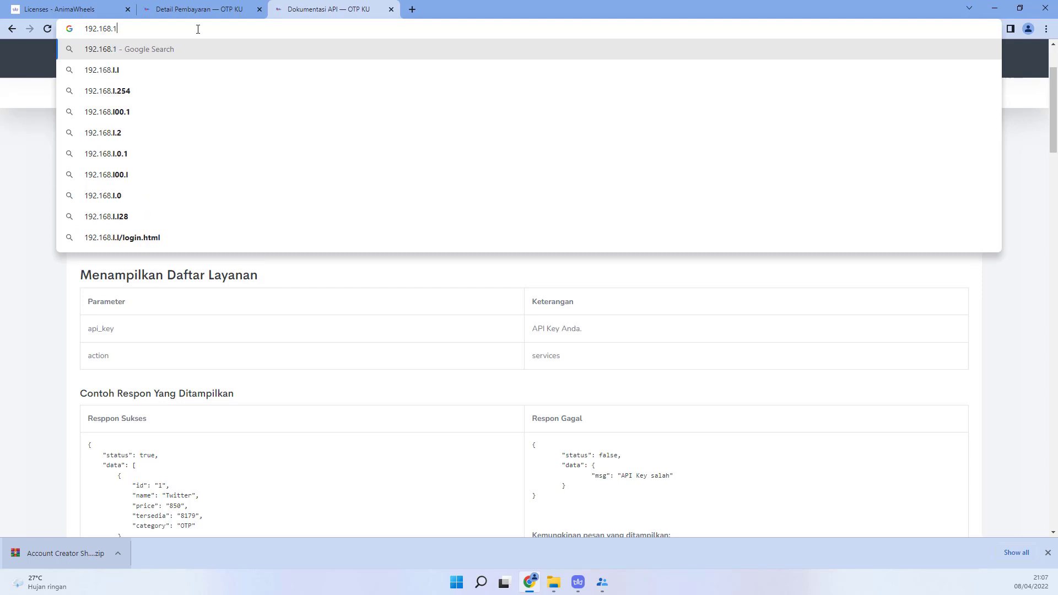
{"action": "type", "text": ".1"}
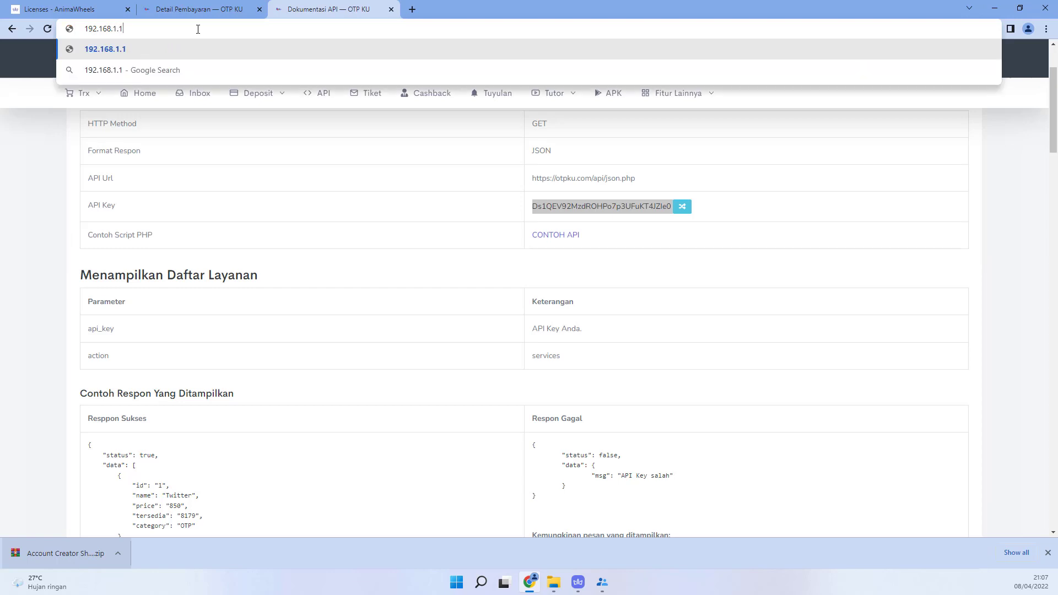
{"action": "key", "text": "Return"}
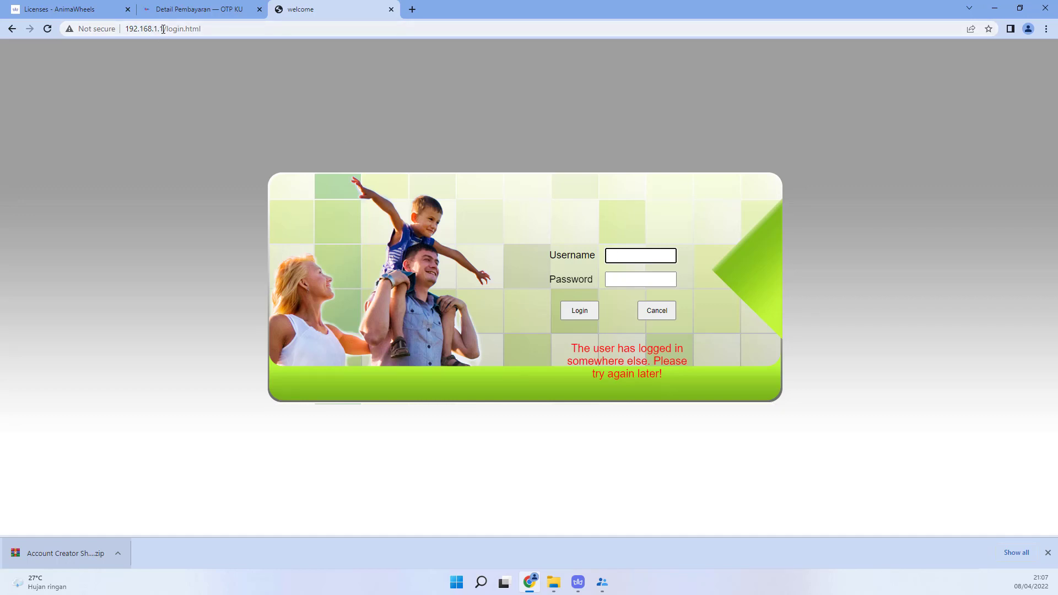
{"action": "left_click", "coordinate": [163, 30]}
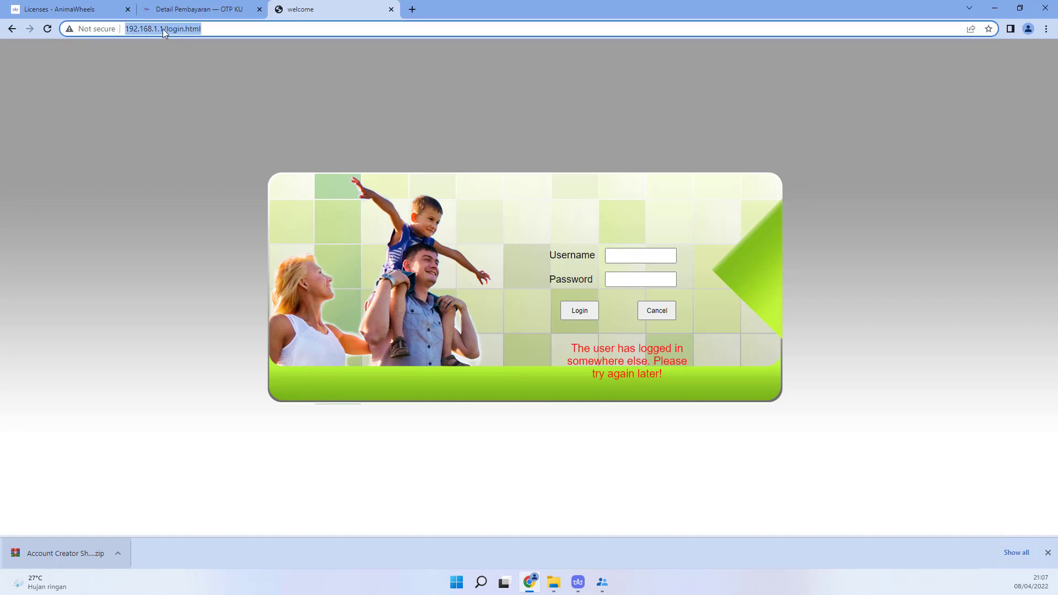
{"action": "right_click", "coordinate": [163, 32]}
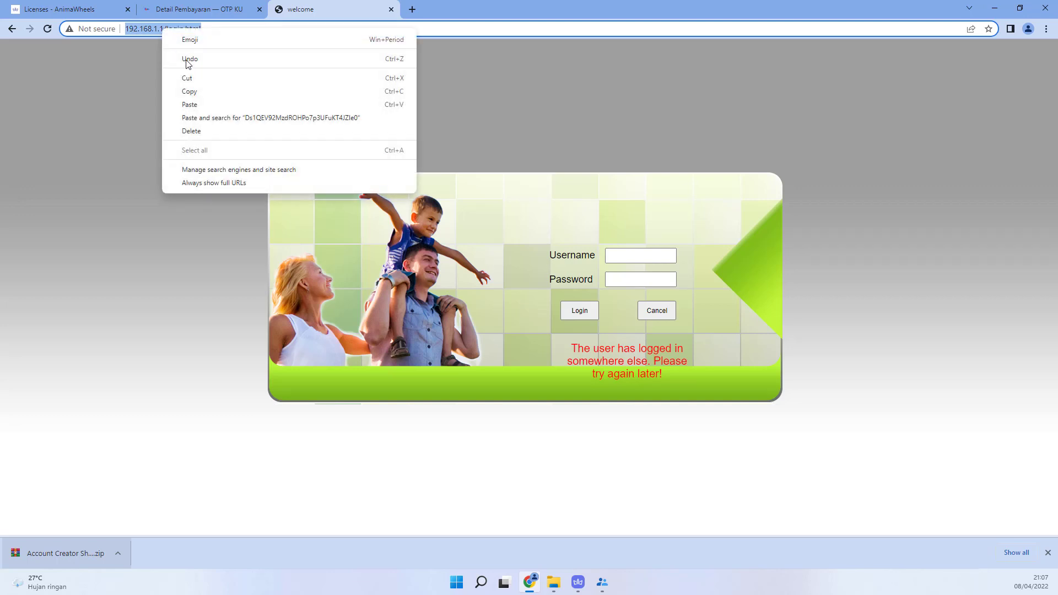
{"action": "left_click", "coordinate": [194, 91]}
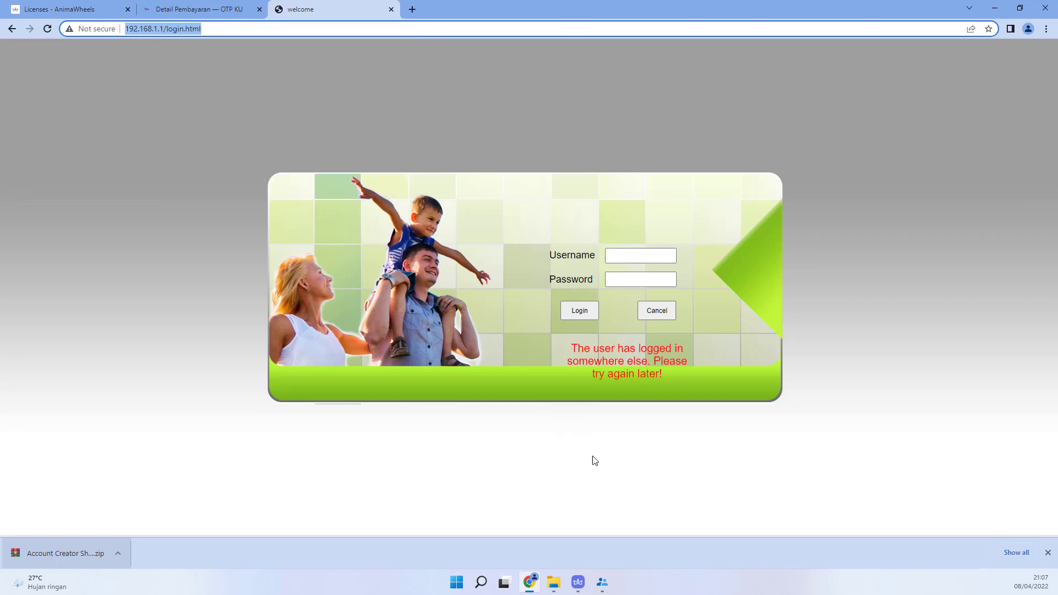
{"action": "mouse_move", "coordinate": [602, 583]}
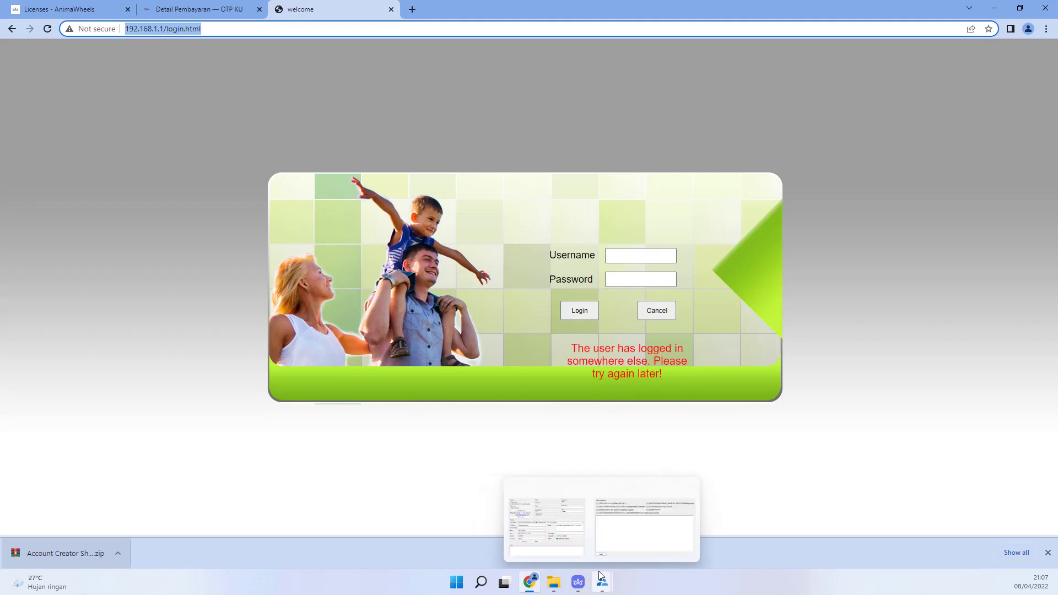
{"action": "left_click", "coordinate": [618, 532]}
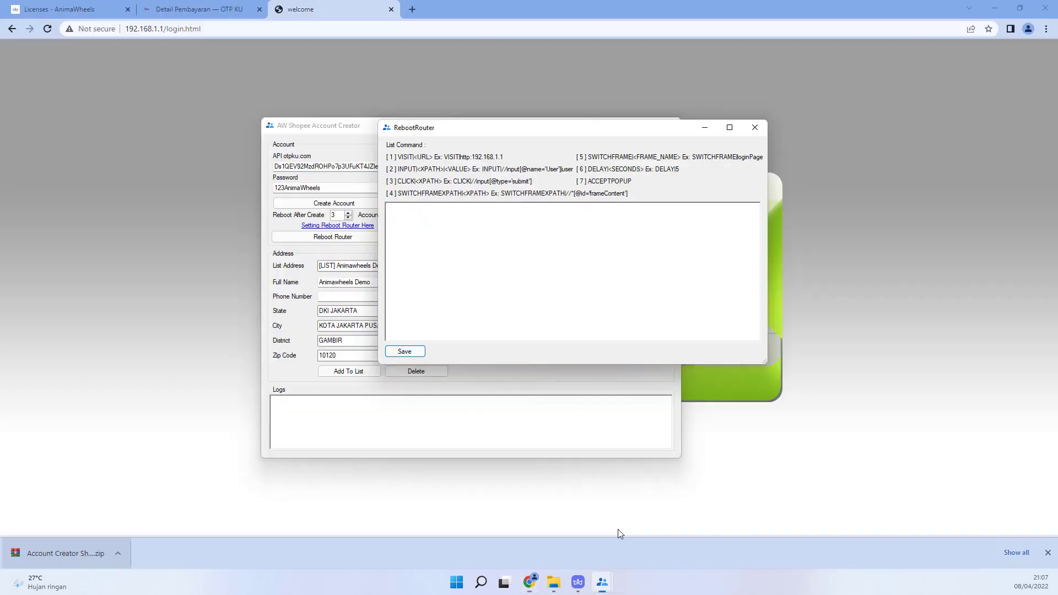
{"action": "left_click", "coordinate": [438, 220]}
{"action": "type", "text": "vi"}
{"action": "key", "text": "BackSpace"}
{"action": "key", "text": "BackSpace"}
{"action": "type", "text": "VISIT"}
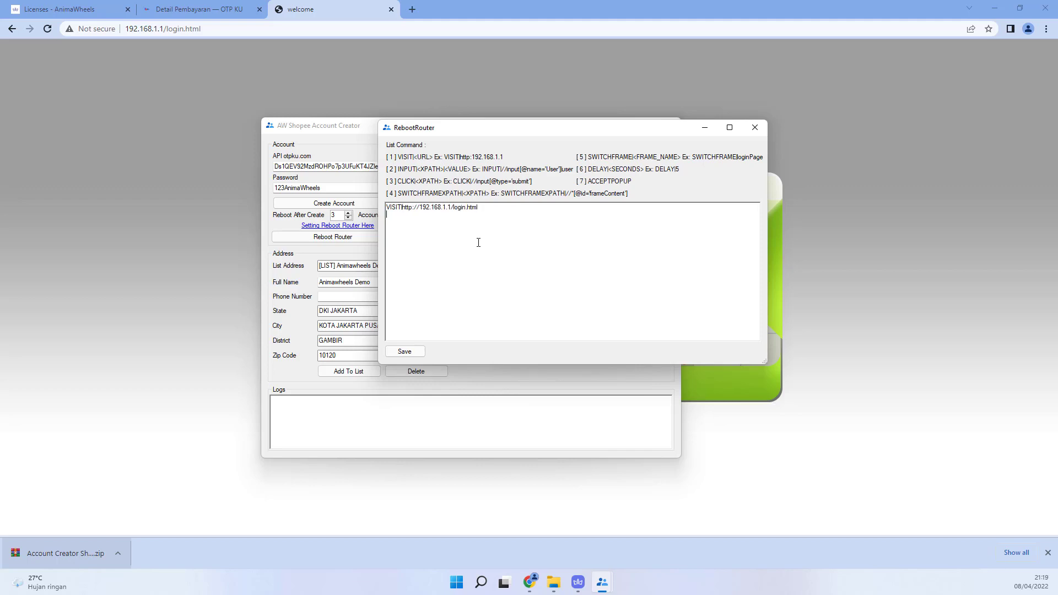
{"action": "type", "text": "ela"}
{"action": "key", "text": "BackSpace"}
{"action": "key", "text": "BackSpace"}
{"action": "key", "text": "BackSpace"}
{"action": "key", "text": "BackSpace"}
{"action": "type", "text": "DELAY|5"}
{"action": "left_click_drag", "start_coordinate": [609, 130], "coordinate": [261, 157]}
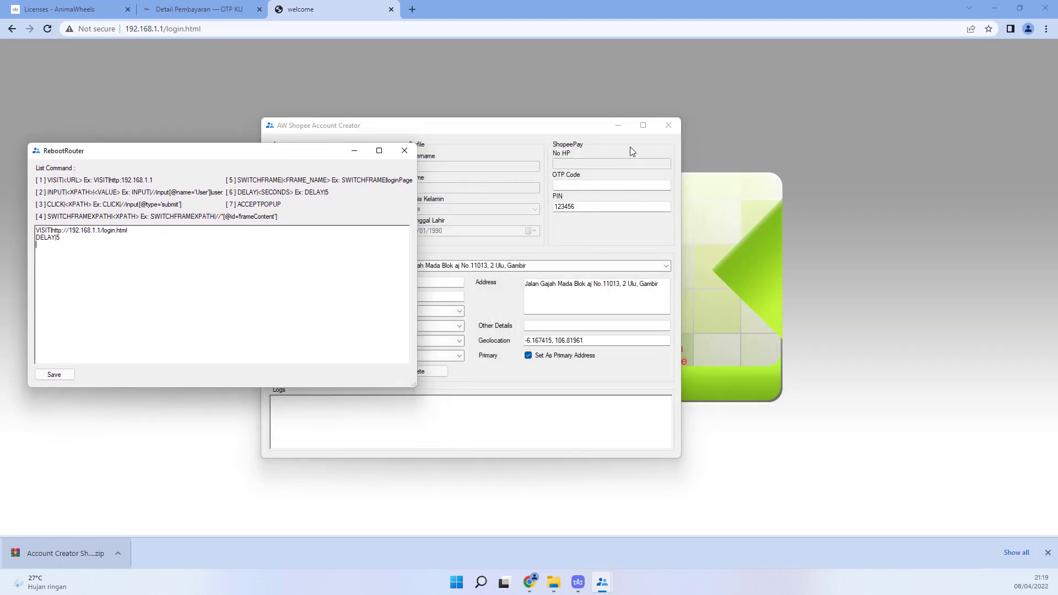
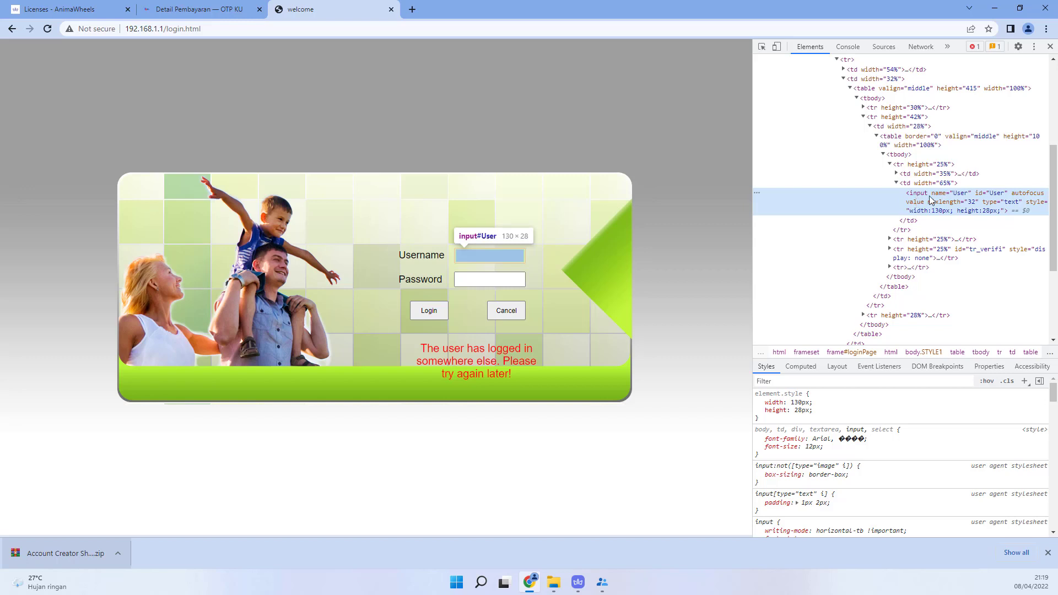
Step: Copy the XPath of the router login page's Username input (id User) from the DevTools Elements panel
{"action": "right_click", "coordinate": [929, 197]}
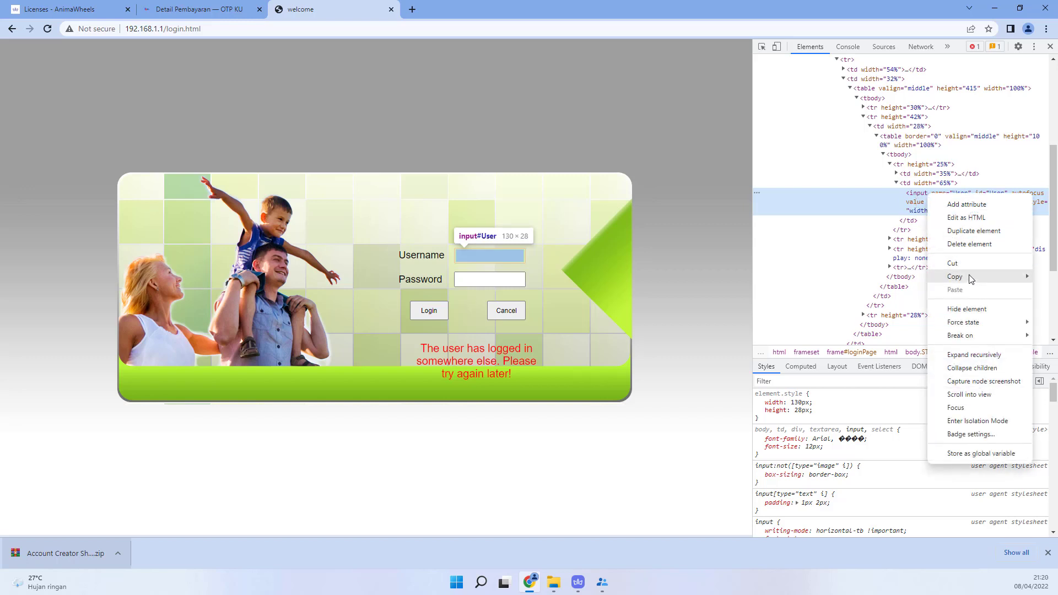
{"action": "mouse_move", "coordinate": [968, 278]}
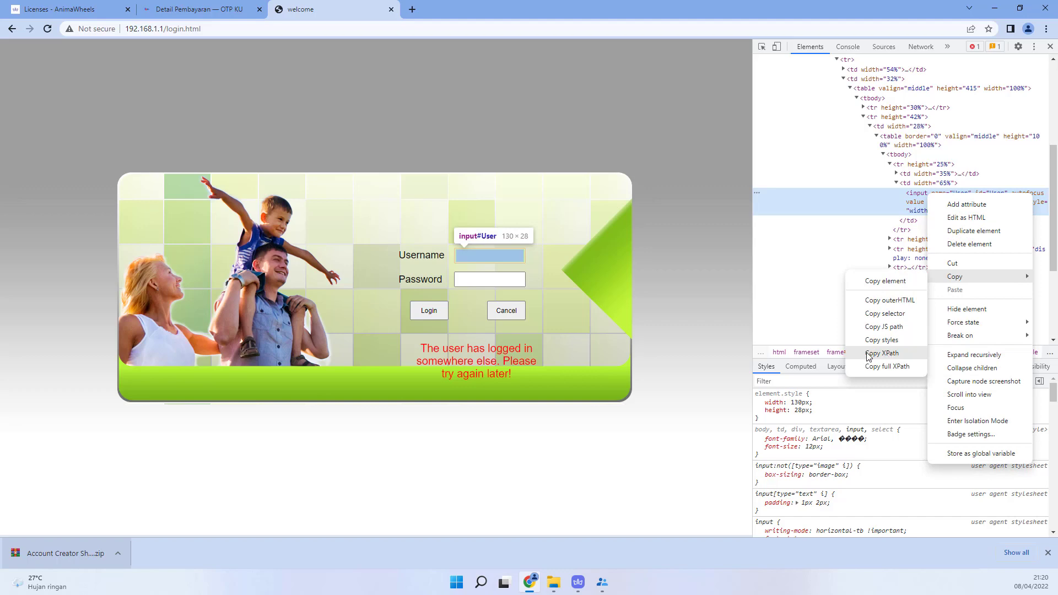
{"action": "left_click", "coordinate": [882, 354]}
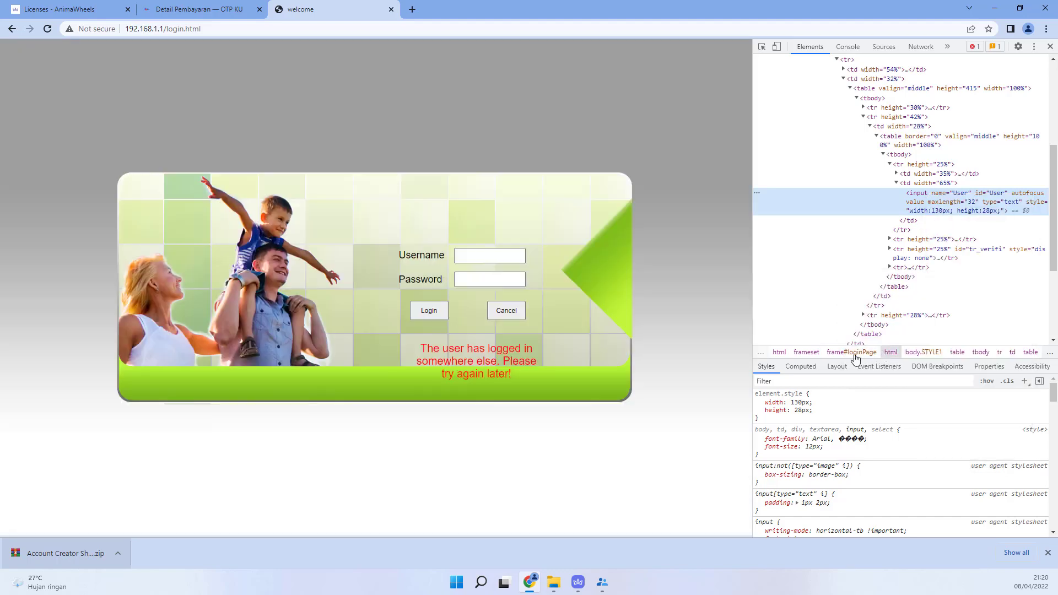
{"action": "mouse_move", "coordinate": [606, 584]}
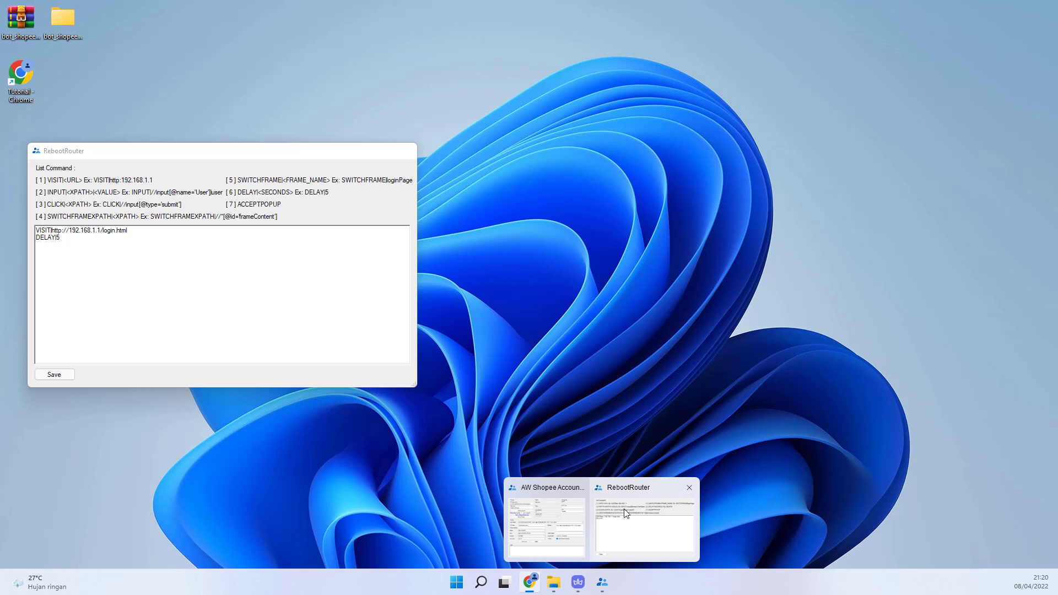
Step: Replace the RebootRouter script's half-typed third line with an INPUT command holding the Username XPath
{"action": "left_click", "coordinate": [625, 513]}
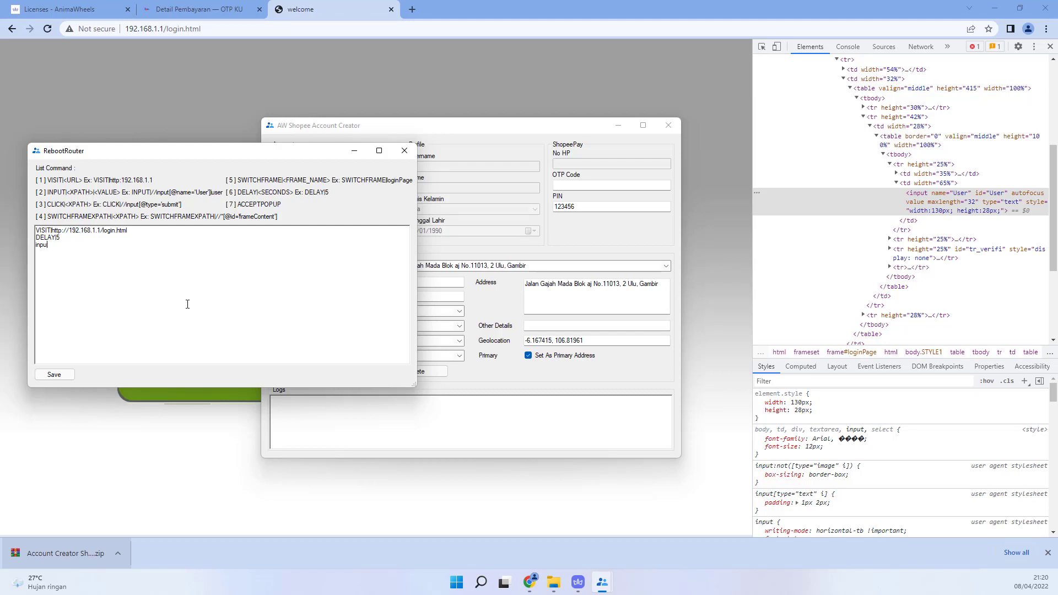
{"action": "key", "text": "BackSpace"}
{"action": "key", "text": "BackSpace"}
{"action": "key", "text": "BackSpace"}
{"action": "type", "text": "INPUT"}
{"action": "key", "text": "ctrl+v"}
Step: Make the INPUT enter 'user', add a DELAY|1 line, and start another INPUT line
{"action": "key", "text": "Return"}
{"action": "type", "text": "DELAY|1"}
{"action": "type", "text": "ser"}
{"action": "type", "text": "INPUT"}
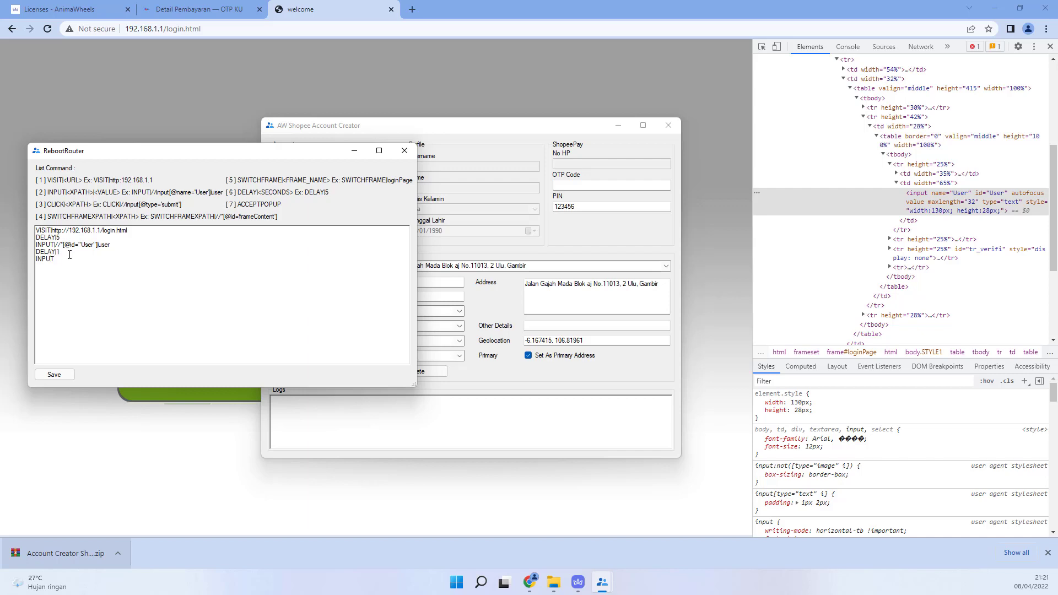
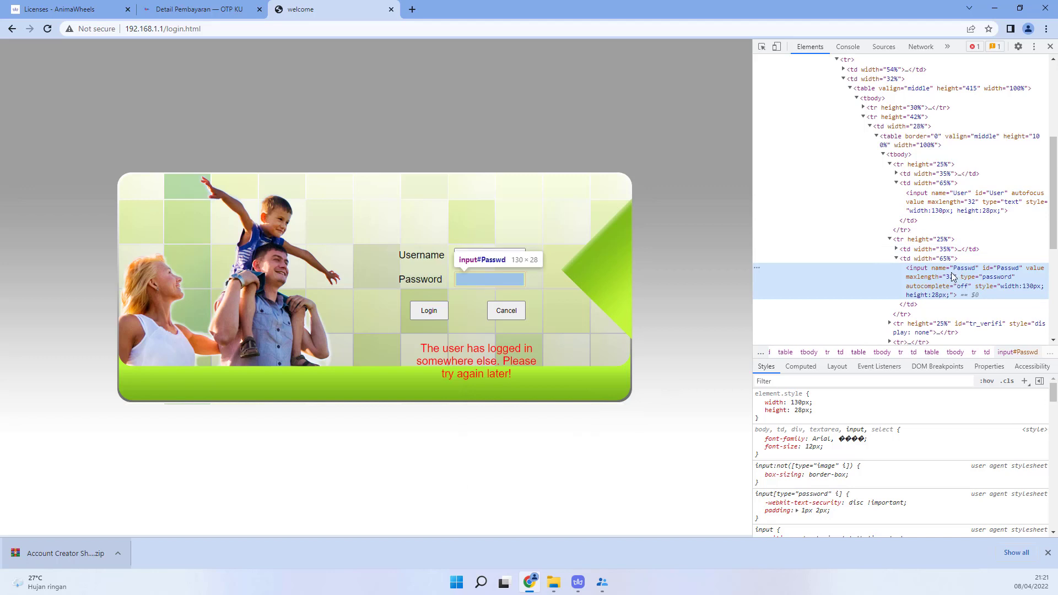
Step: Copy the XPath of the input#Passwd password field from the Elements panel
{"action": "right_click", "coordinate": [952, 276]}
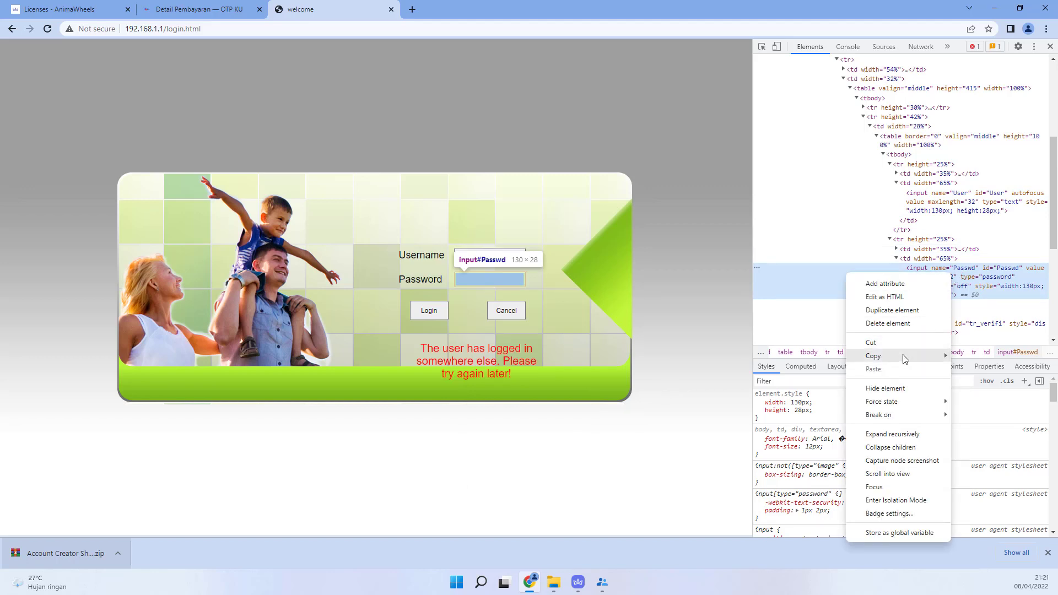
{"action": "mouse_move", "coordinate": [889, 356]}
{"action": "left_click", "coordinate": [992, 433]}
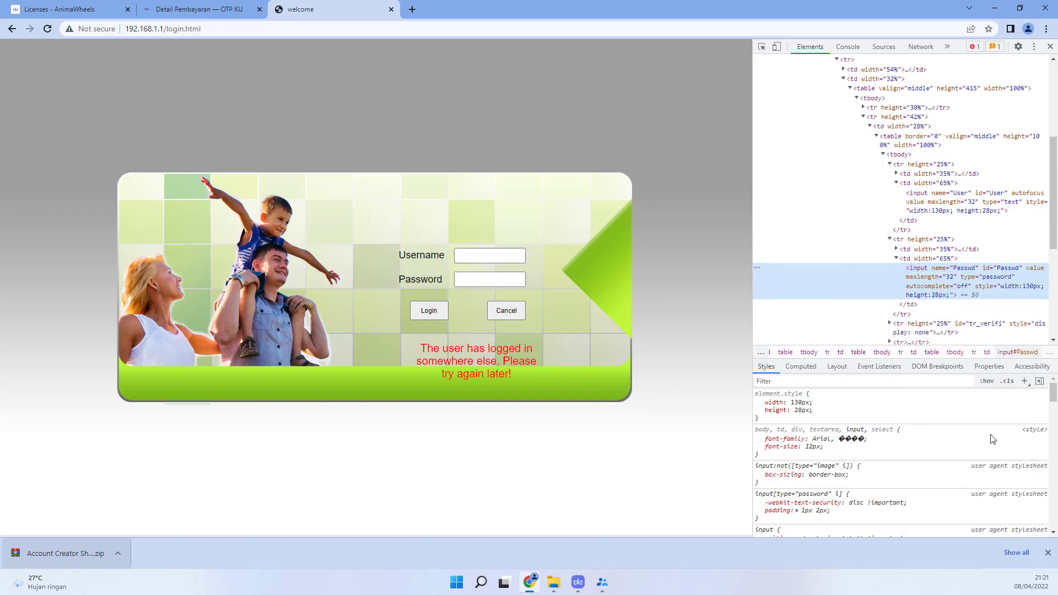
Step: In RebootRouter, paste the Passwd XPath into the INPUT line and add the router password
{"action": "mouse_move", "coordinate": [592, 585]}
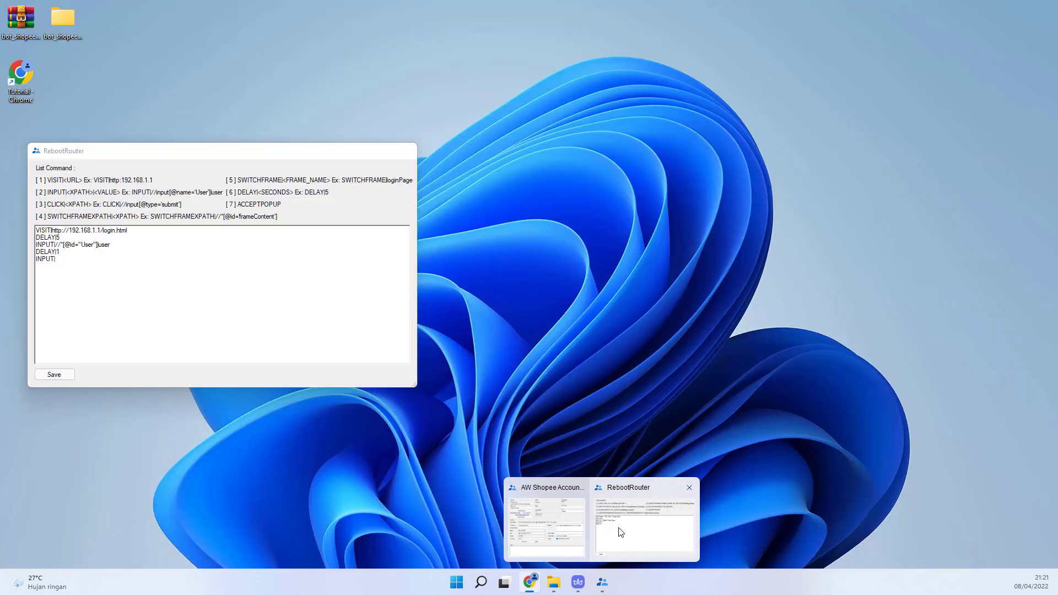
{"action": "left_click", "coordinate": [619, 532]}
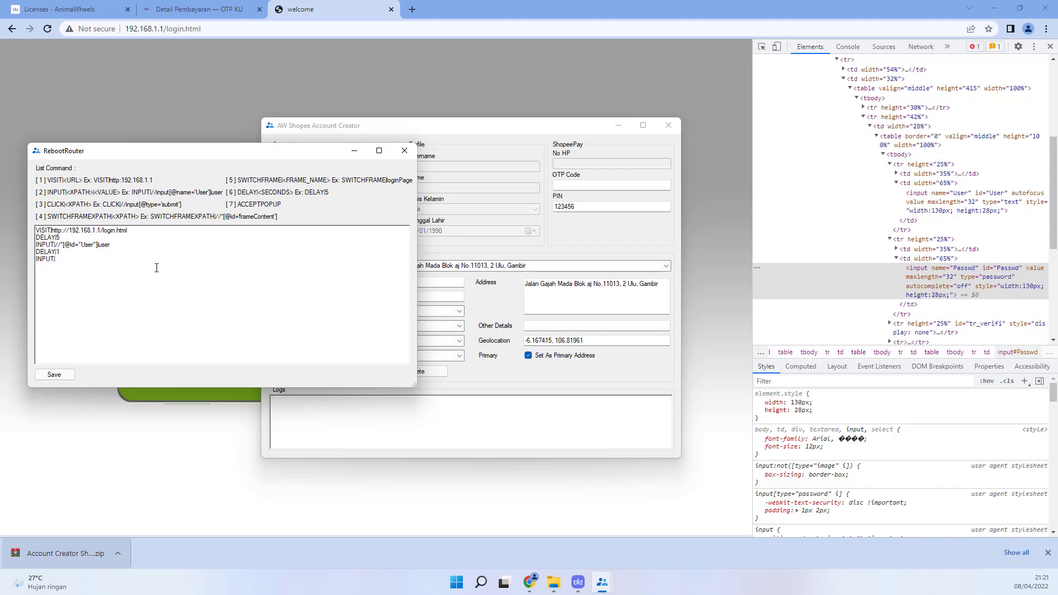
{"action": "key", "text": "ctrl+v"}
{"action": "key", "text": "Return"}
Step: Add a DELAY|1 line and begin a CLICK| command line
{"action": "type", "text": "D"}
{"action": "type", "text": "ELAY"}
{"action": "type", "text": "CL"}
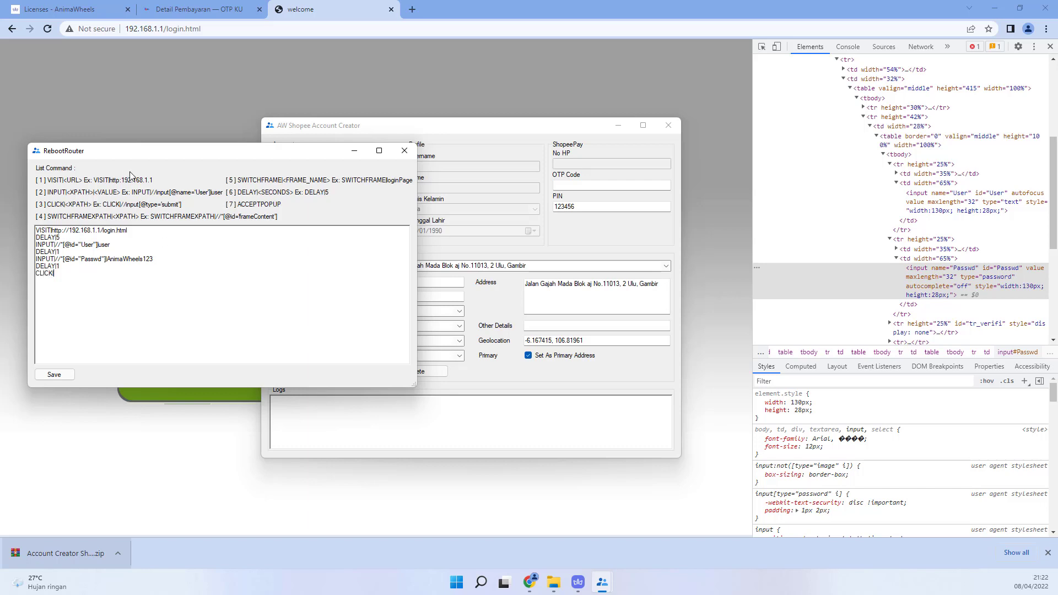
{"action": "left_click", "coordinate": [183, 90]}
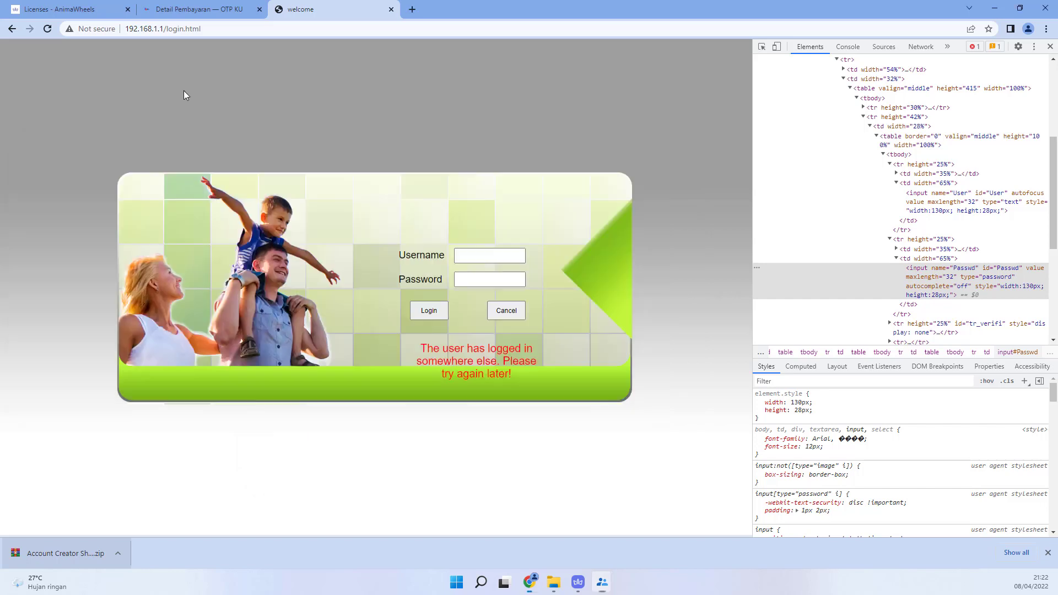
Step: Inspect the router page's Login button and open the copy options for its submit input node
{"action": "right_click", "coordinate": [432, 310]}
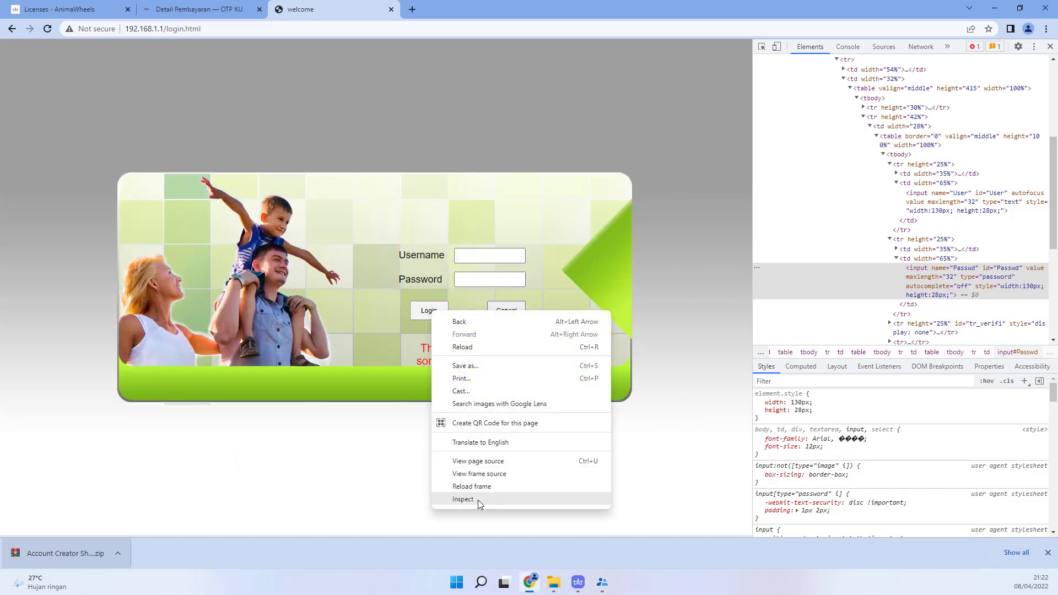
{"action": "left_click", "coordinate": [478, 501]}
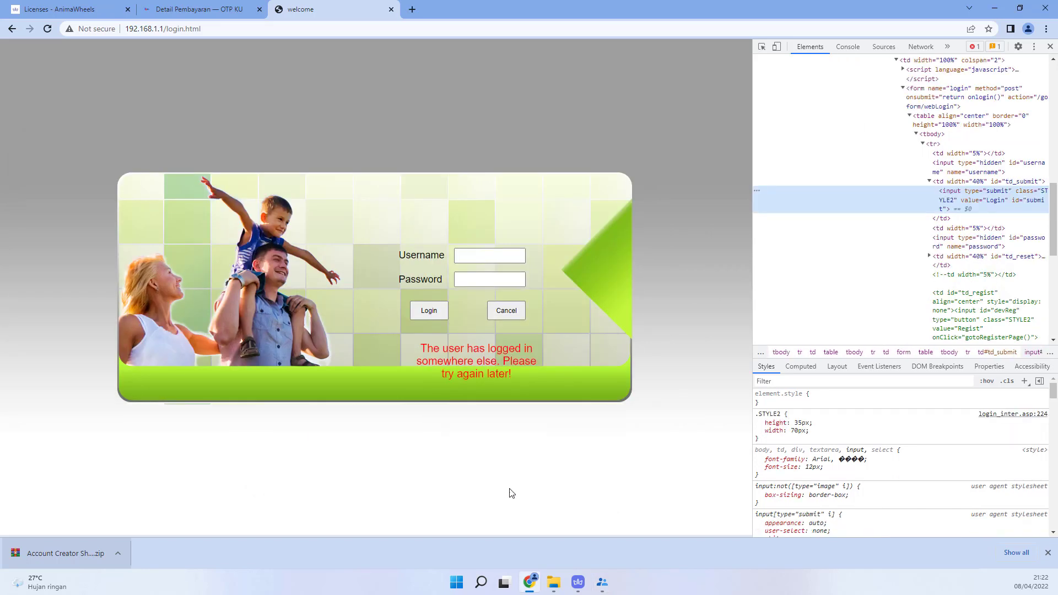
{"action": "right_click", "coordinate": [971, 200]}
{"action": "mouse_move", "coordinate": [915, 281]}
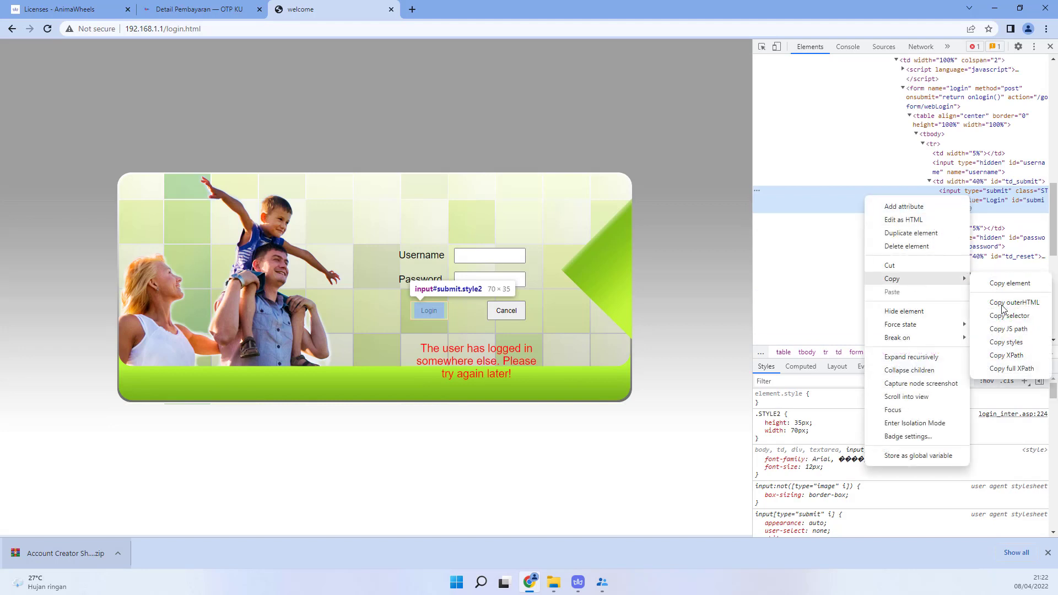
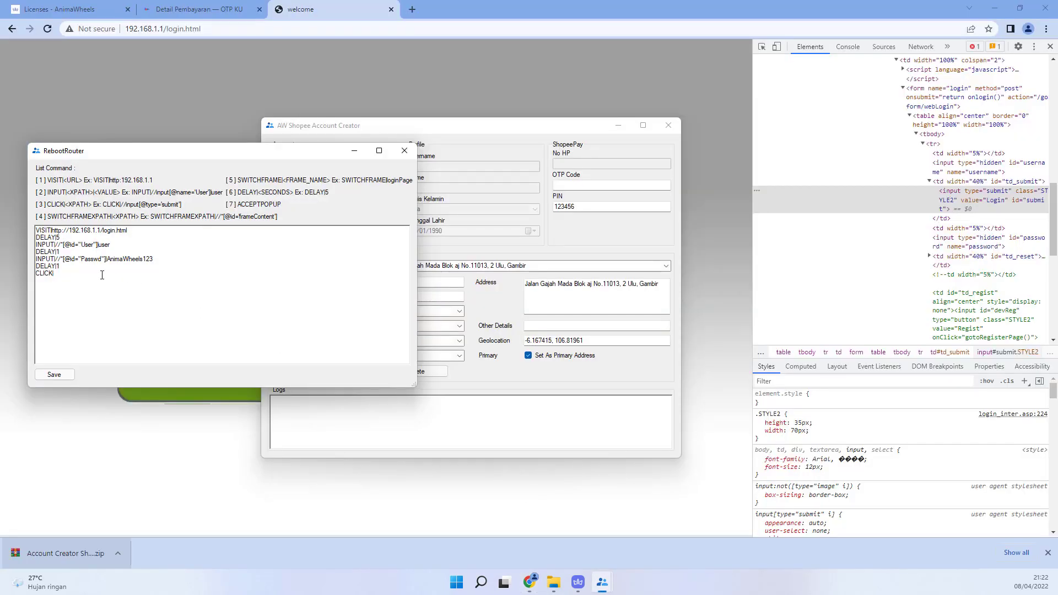
{"action": "type", "text": "//*[@id=\"submit\"]"}
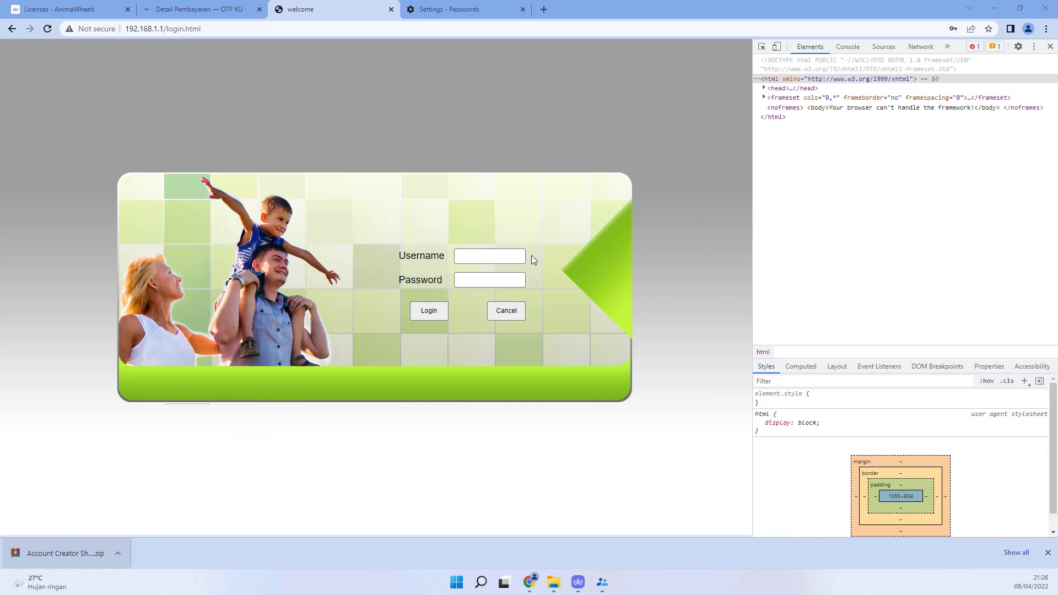
Step: Log into the 192.168.1.1 router admin with the username and password
{"action": "left_click", "coordinate": [489, 257]}
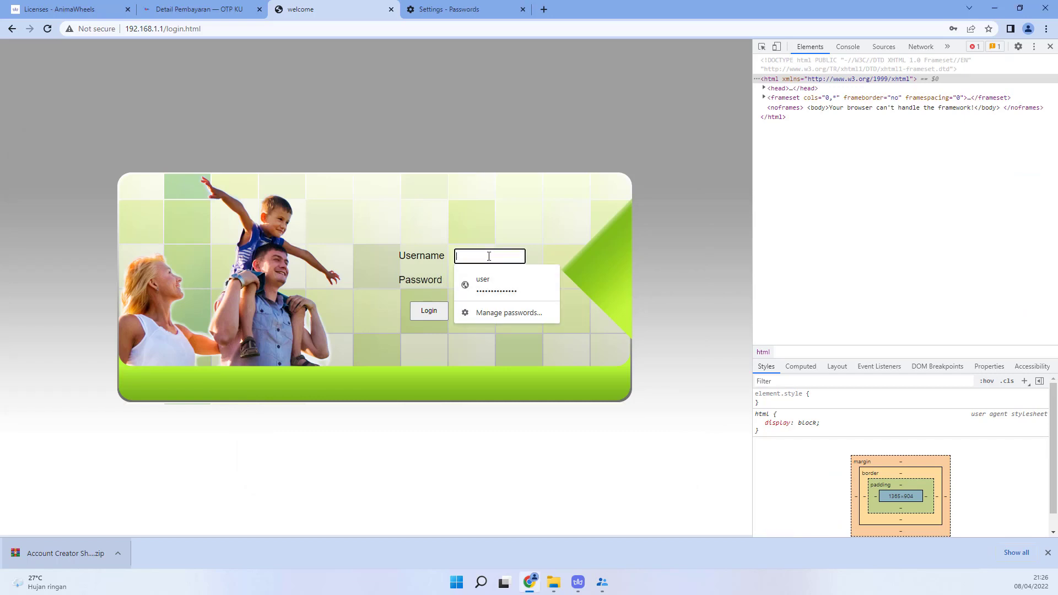
{"action": "type", "text": "user"}
{"action": "key", "text": "Tab"}
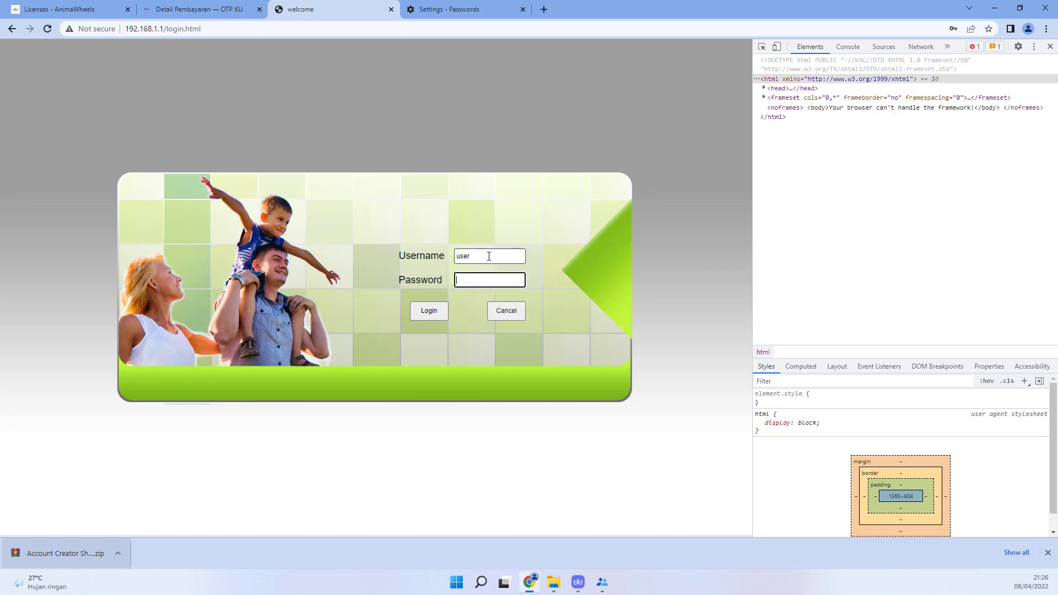
{"action": "type", "text": "password"}
{"action": "left_click", "coordinate": [436, 314]}
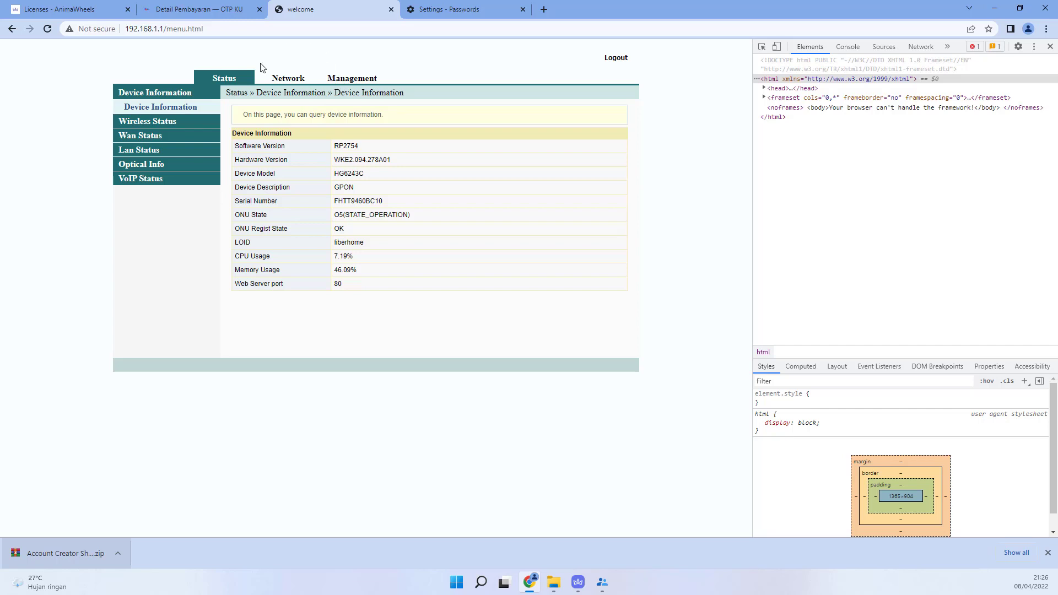
Step: Check that the reboot page sits under Management › Device Management, then return to Status
{"action": "left_click", "coordinate": [349, 81]}
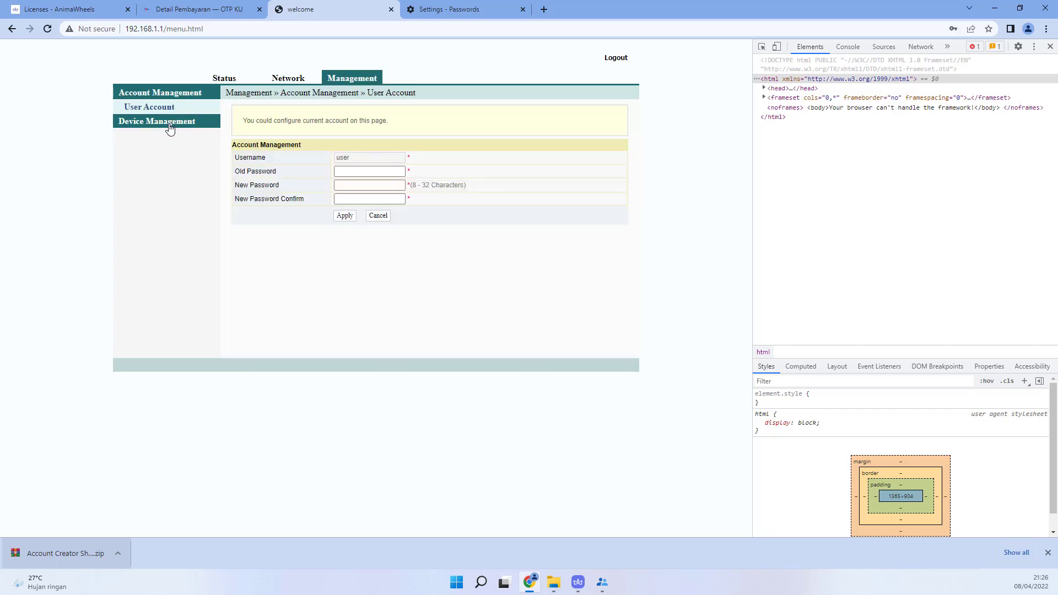
{"action": "left_click", "coordinate": [169, 126]}
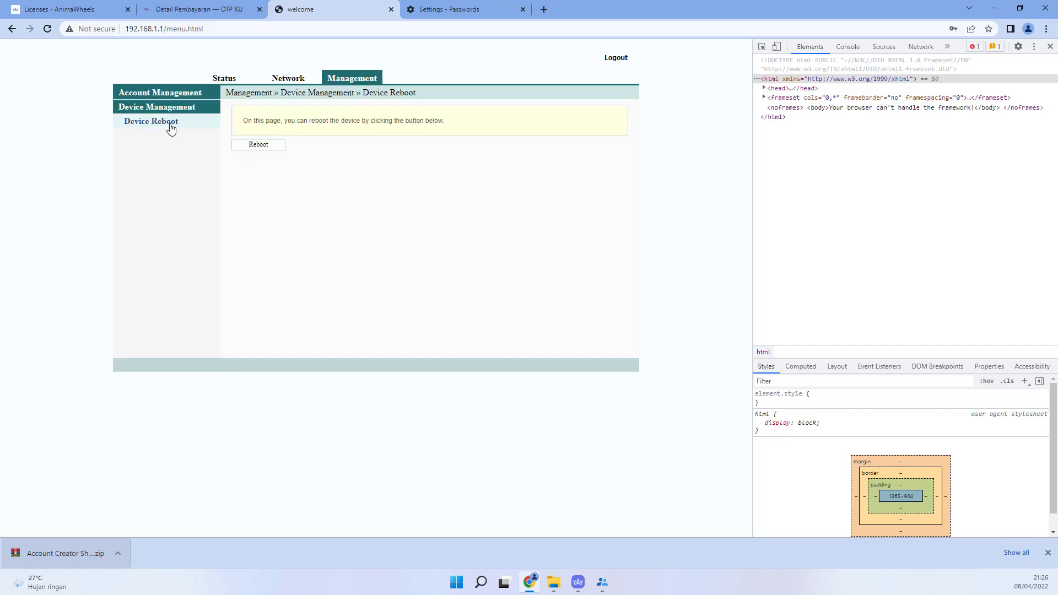
{"action": "left_click", "coordinate": [223, 81]}
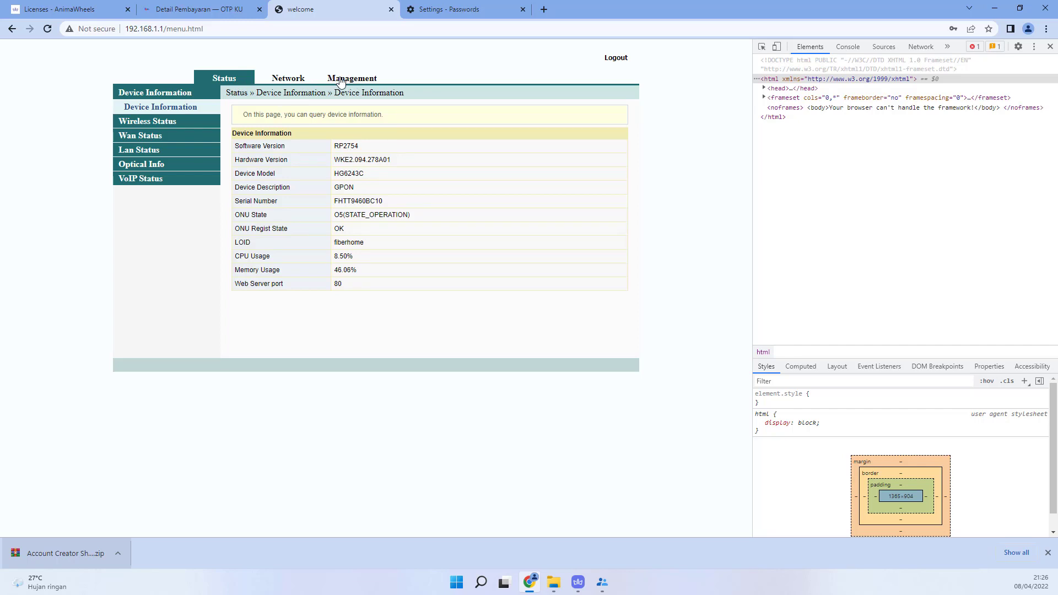
Step: Inspect the Management tab and copy its element's XPath
{"action": "right_click", "coordinate": [340, 79]}
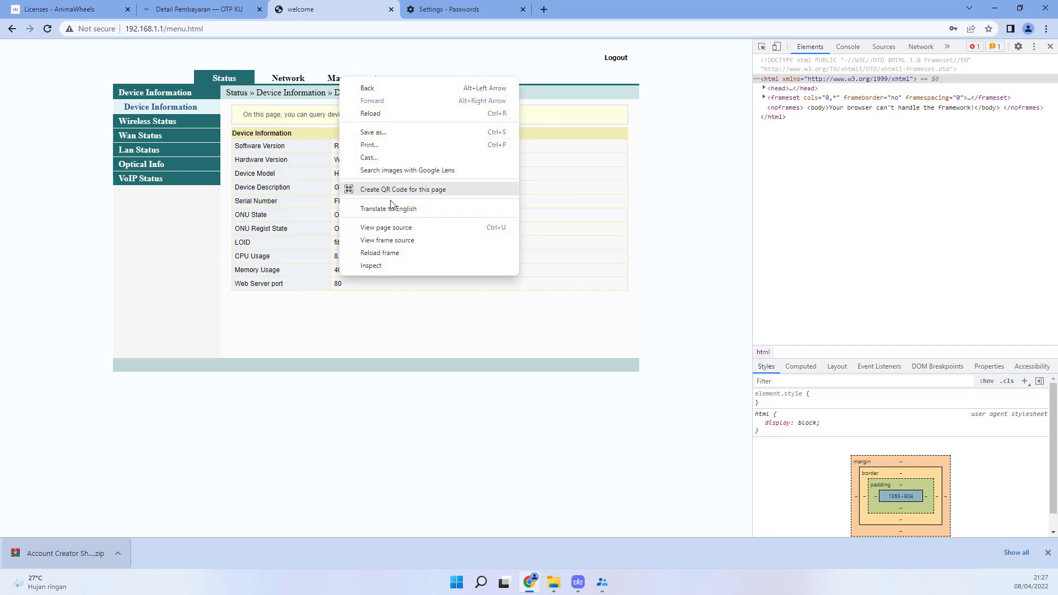
{"action": "left_click", "coordinate": [374, 266]}
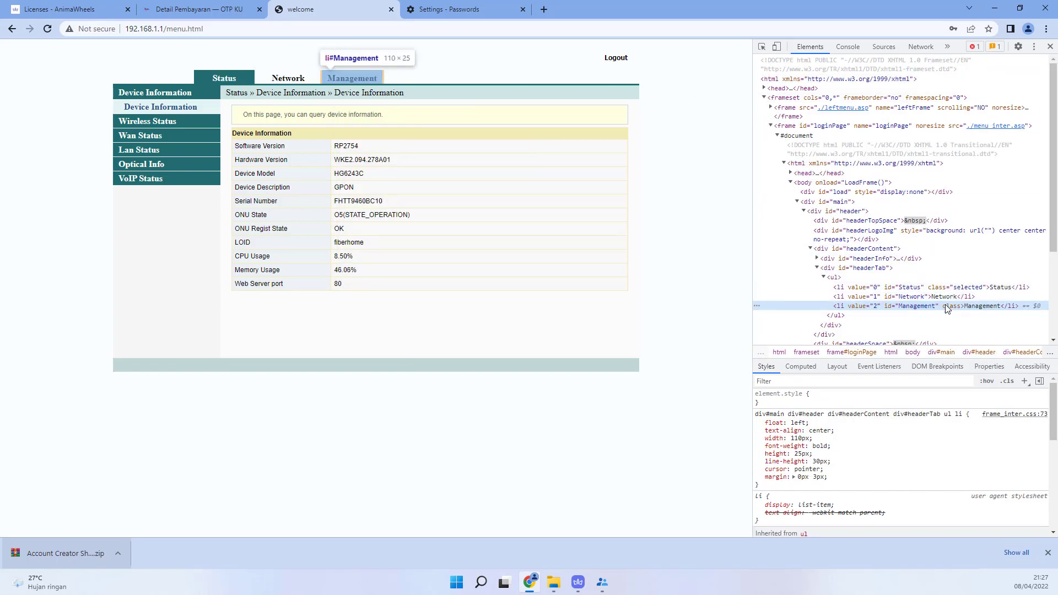
{"action": "right_click", "coordinate": [945, 307]}
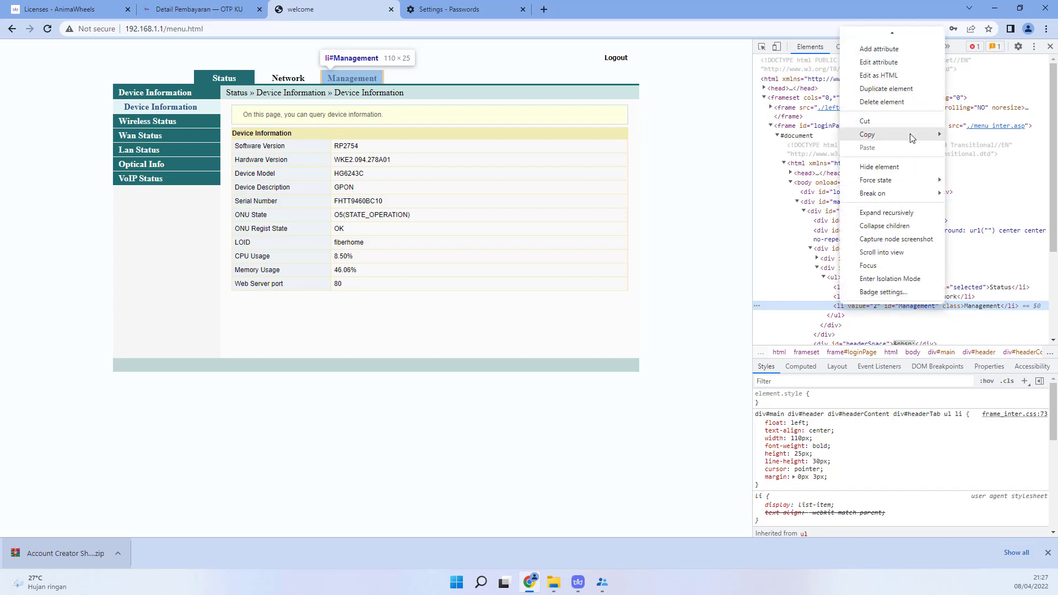
{"action": "mouse_move", "coordinate": [912, 138]}
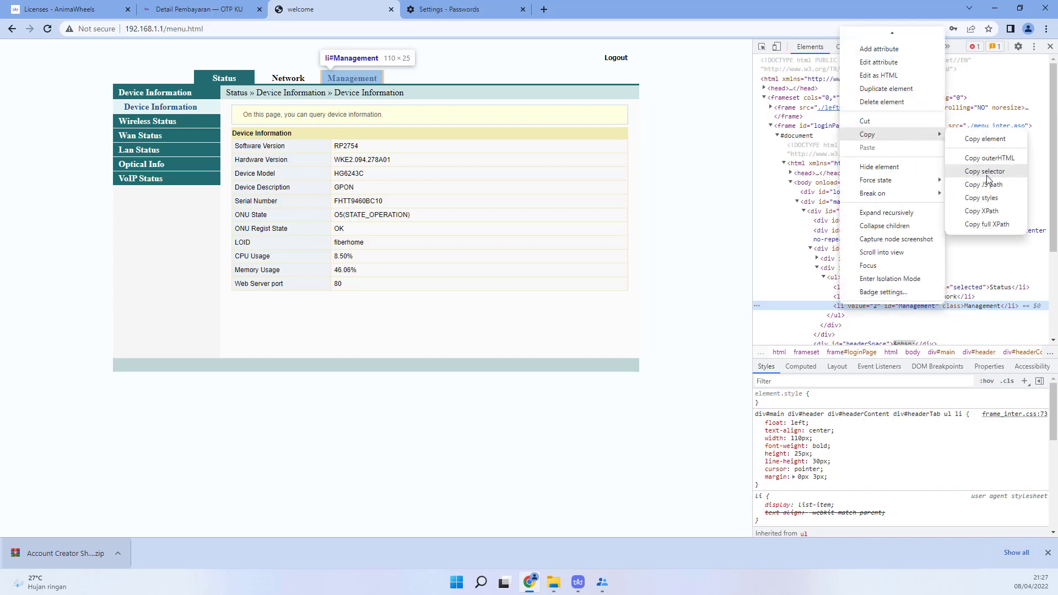
{"action": "left_click", "coordinate": [986, 211]}
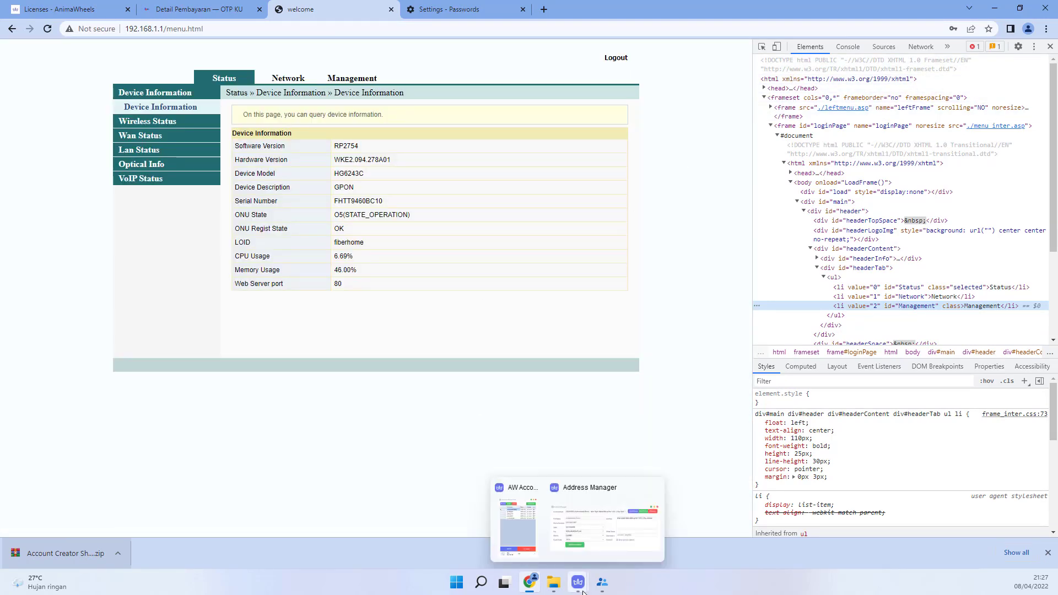
Step: Bring the RebootRouter window forward and shift it further right
{"action": "mouse_move", "coordinate": [599, 587]}
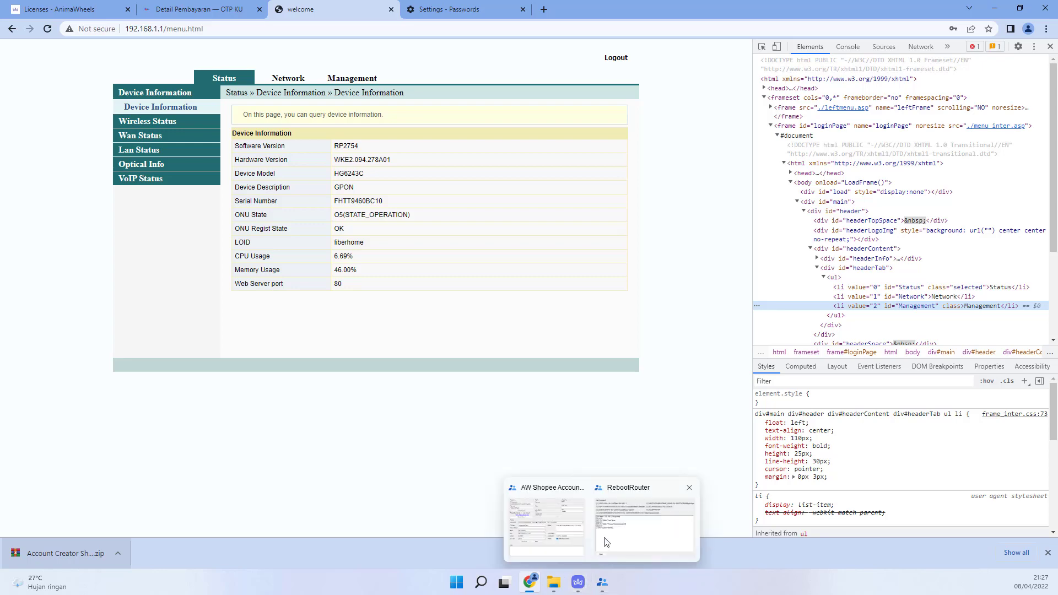
{"action": "mouse_move", "coordinate": [606, 537]}
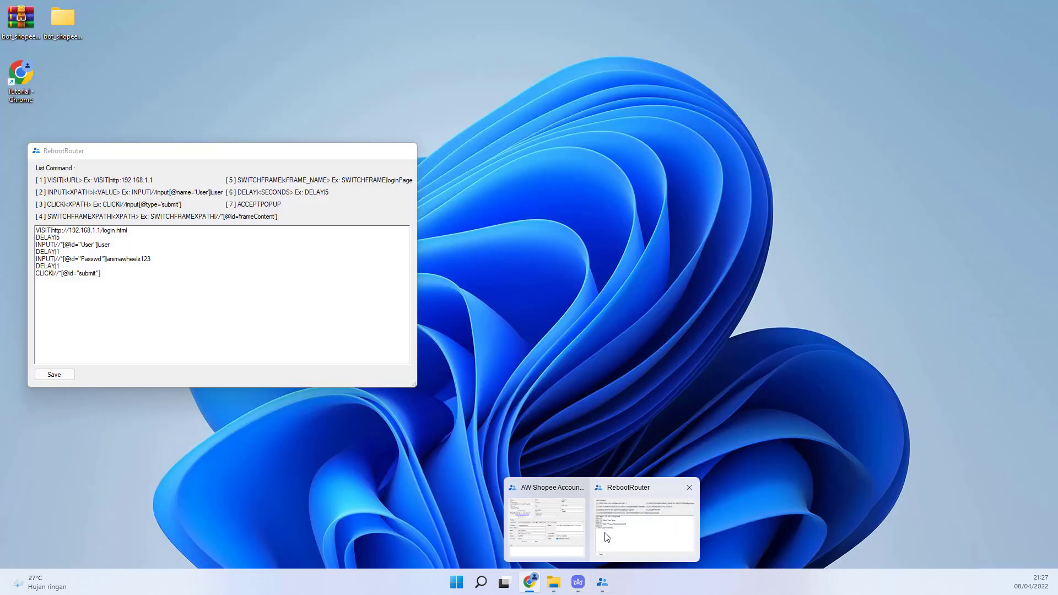
{"action": "left_click", "coordinate": [606, 537]}
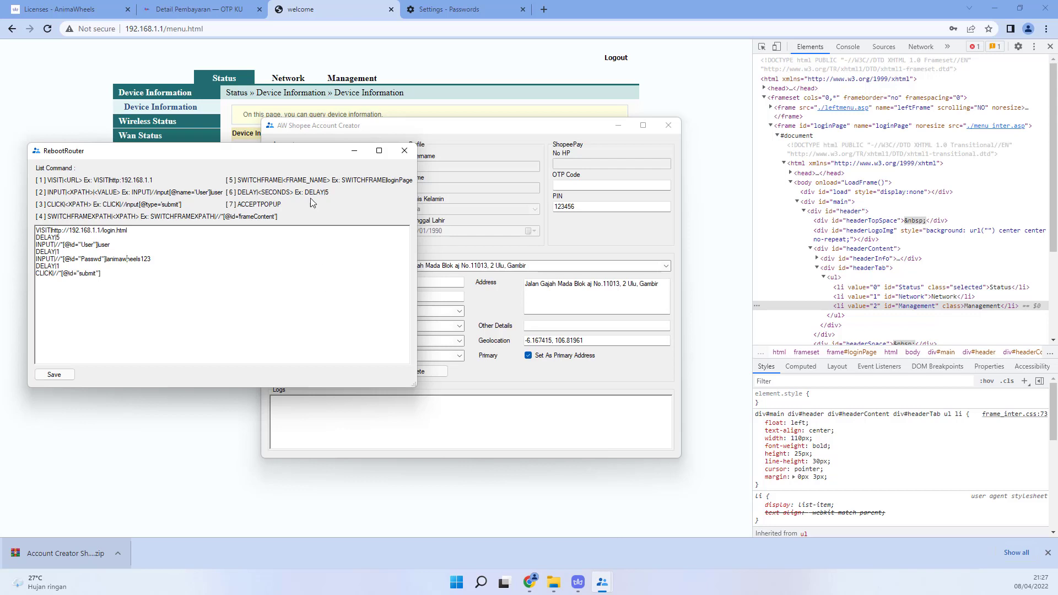
{"action": "left_click_drag", "start_coordinate": [286, 154], "coordinate": [519, 154]}
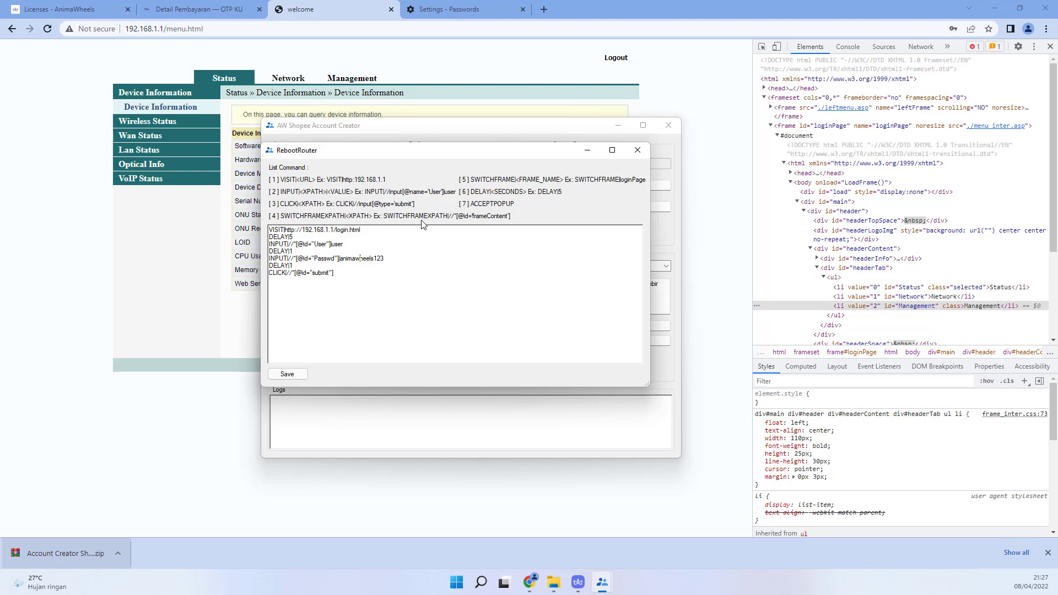
Step: Append a DELAY|5 line and a new SWITCHFRAMEXPATH| line after the submit click
{"action": "left_click", "coordinate": [359, 279]}
{"action": "key", "text": "Return"}
{"action": "type", "text": "DELAY|5"}
{"action": "key", "text": "Return"}
{"action": "type", "text": "SWITCHFRAMEXPATH"}
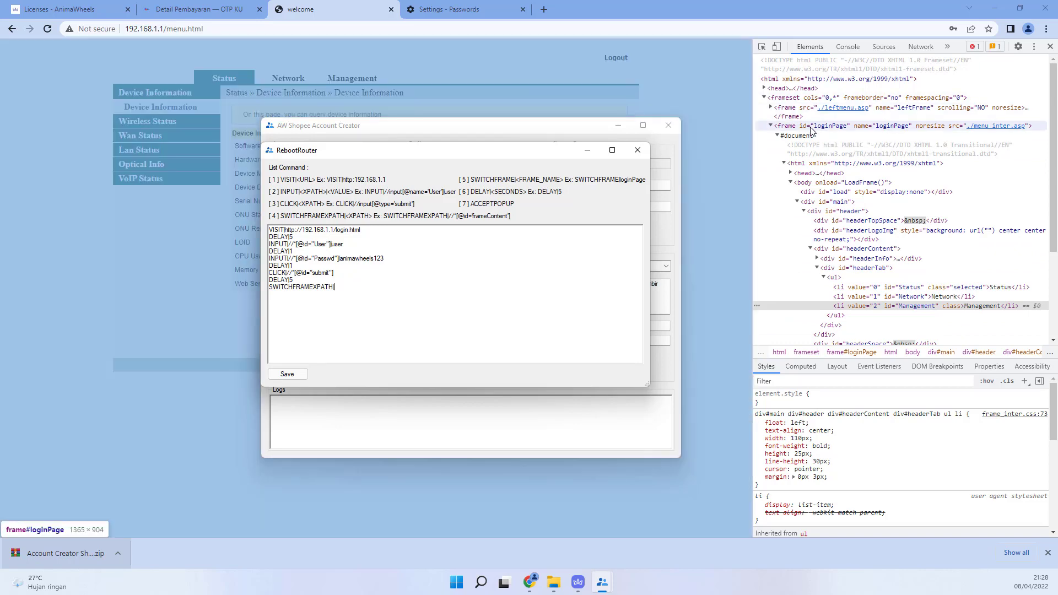
Step: Copy the frame#loginPage node's XPath from DevTools and return to RebootRouter
{"action": "left_click", "coordinate": [810, 128]}
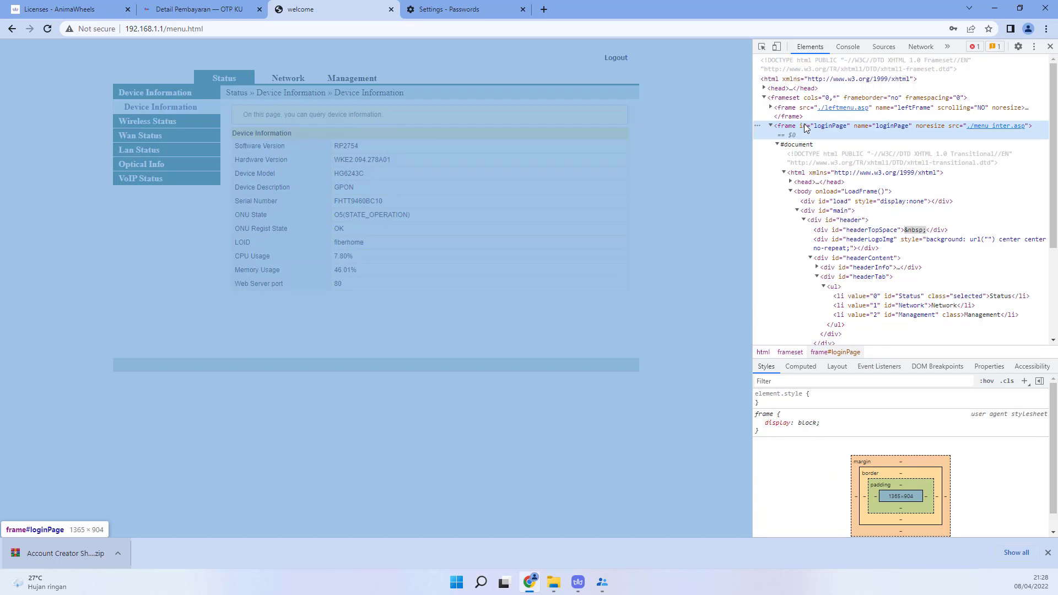
{"action": "right_click", "coordinate": [805, 128]}
{"action": "mouse_move", "coordinate": [861, 223]}
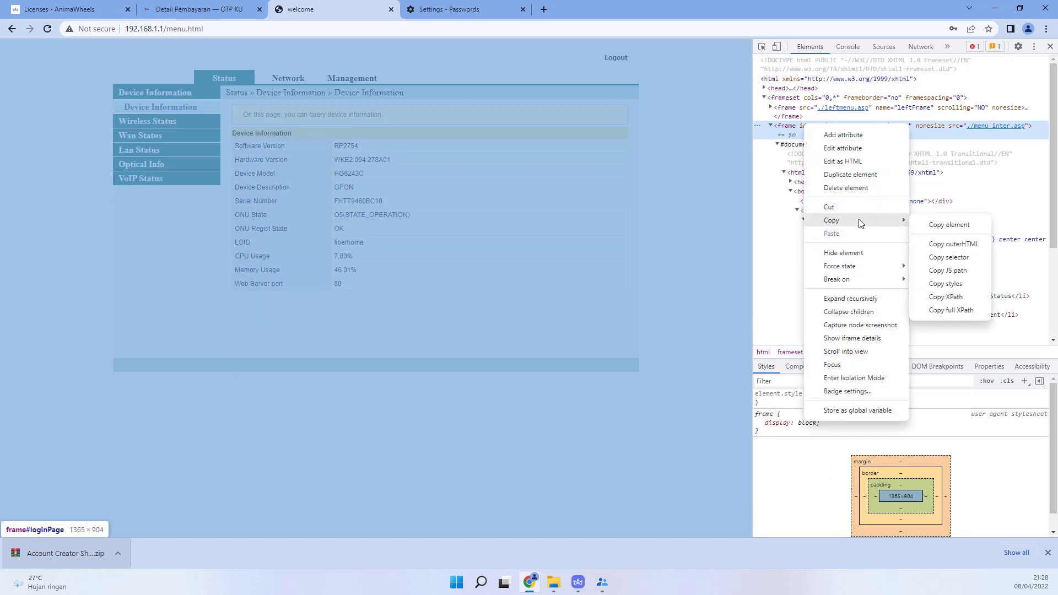
{"action": "left_click", "coordinate": [949, 298]}
{"action": "mouse_move", "coordinate": [603, 582]}
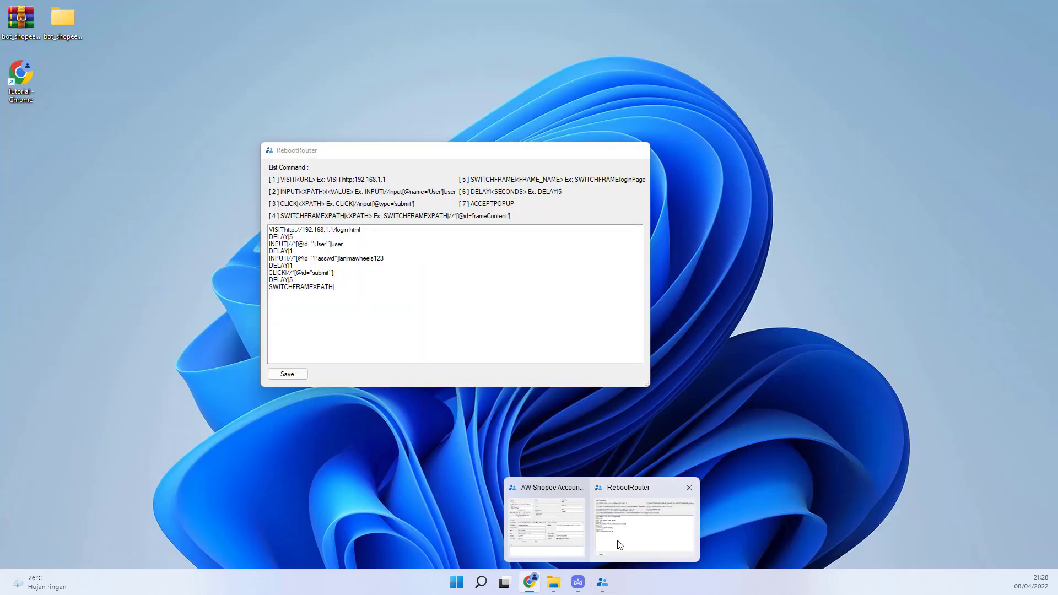
{"action": "left_click", "coordinate": [619, 545]}
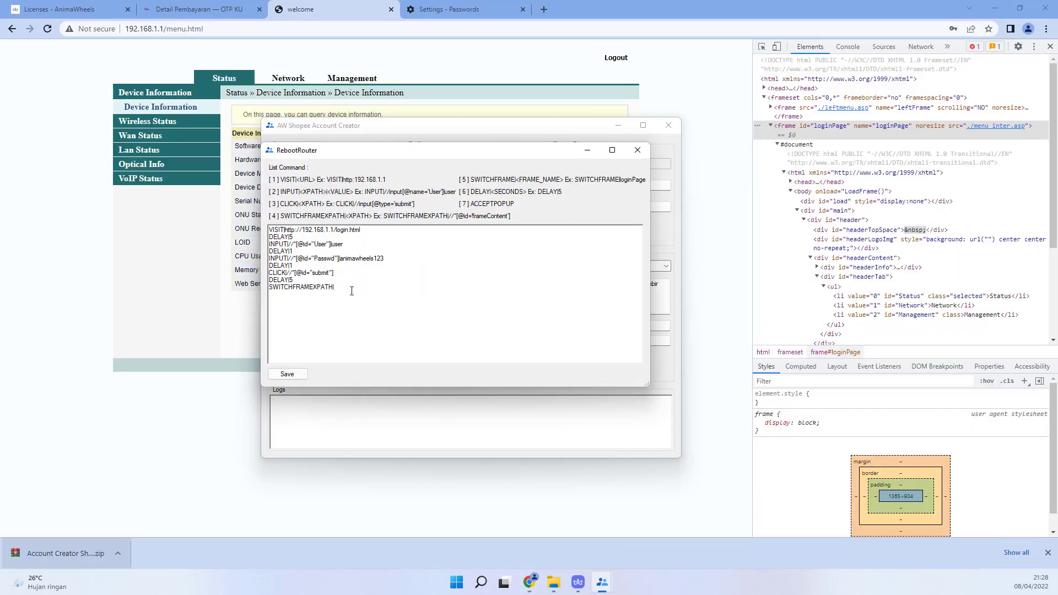
Step: Paste the loginPage frame XPath into SWITCHFRAMEXPATH|, add DELAY|1, and start a CLICK| line
{"action": "key", "text": "ctrl+v"}
{"action": "key", "text": "Return"}
{"action": "type", "text": "DELAY"}
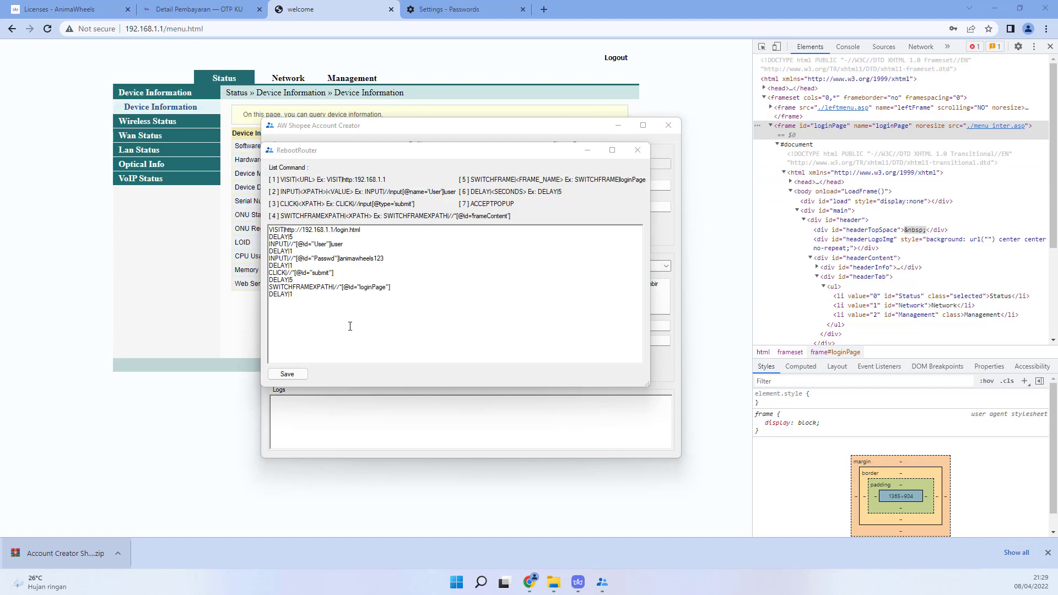
{"action": "left_click", "coordinate": [337, 299]}
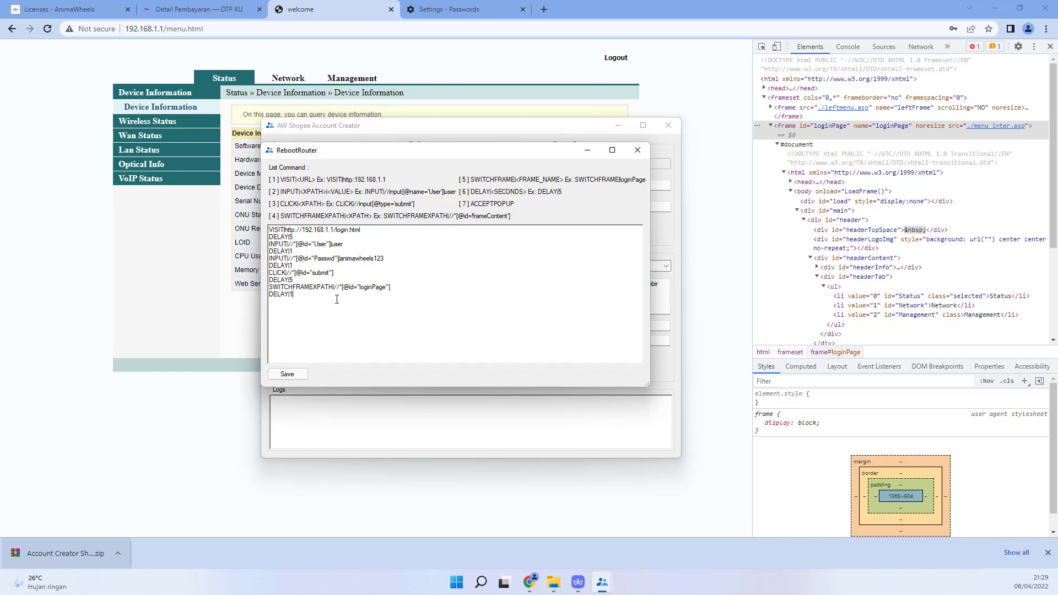
{"action": "type", "text": "CLICK|"}
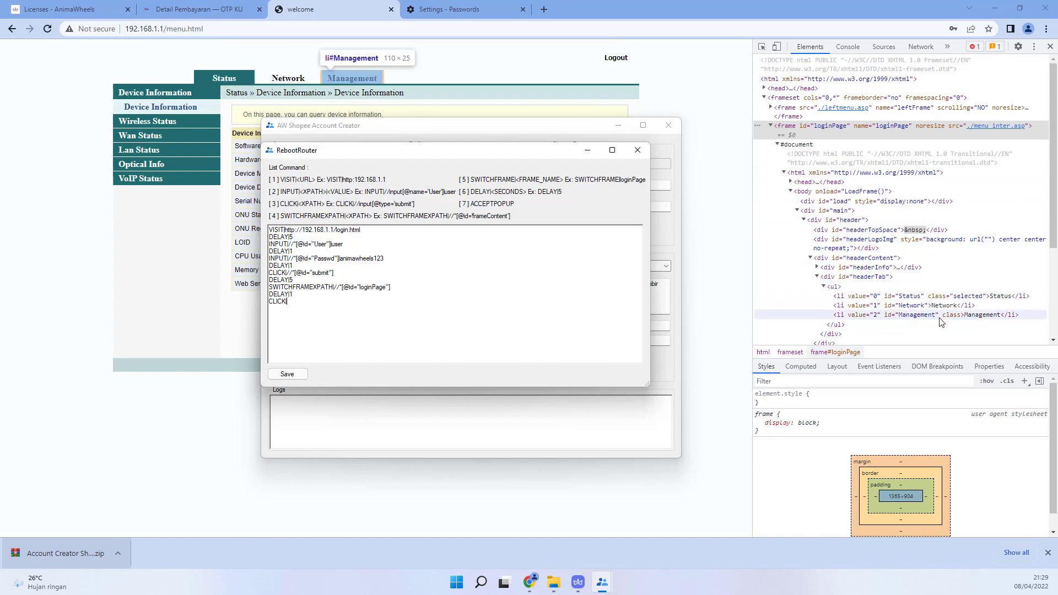
Step: Copy the Management <li> element's XPath in DevTools and return to RebootRouter
{"action": "left_click", "coordinate": [891, 320]}
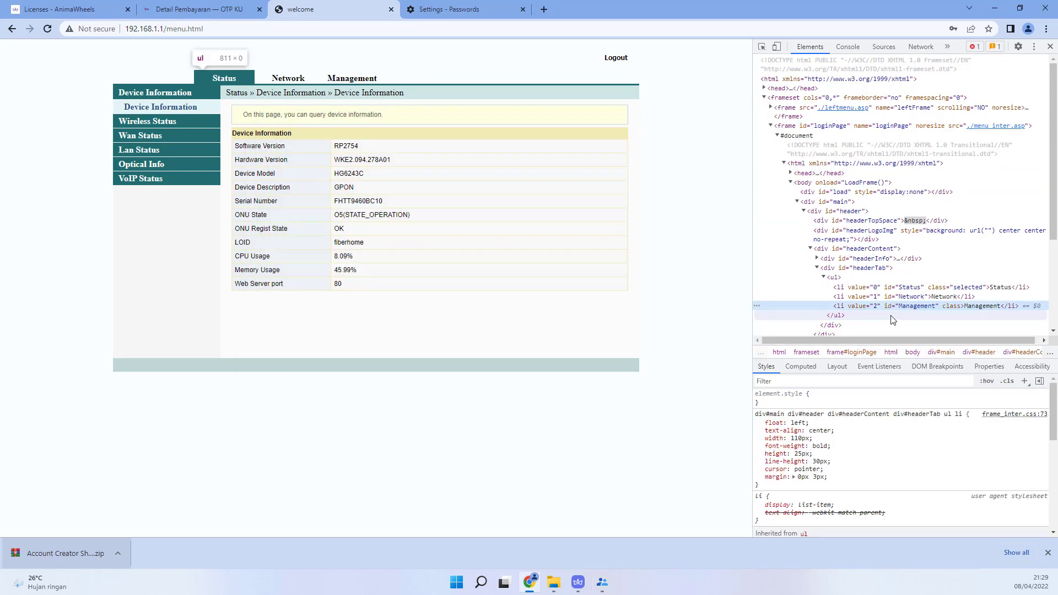
{"action": "right_click", "coordinate": [886, 307]}
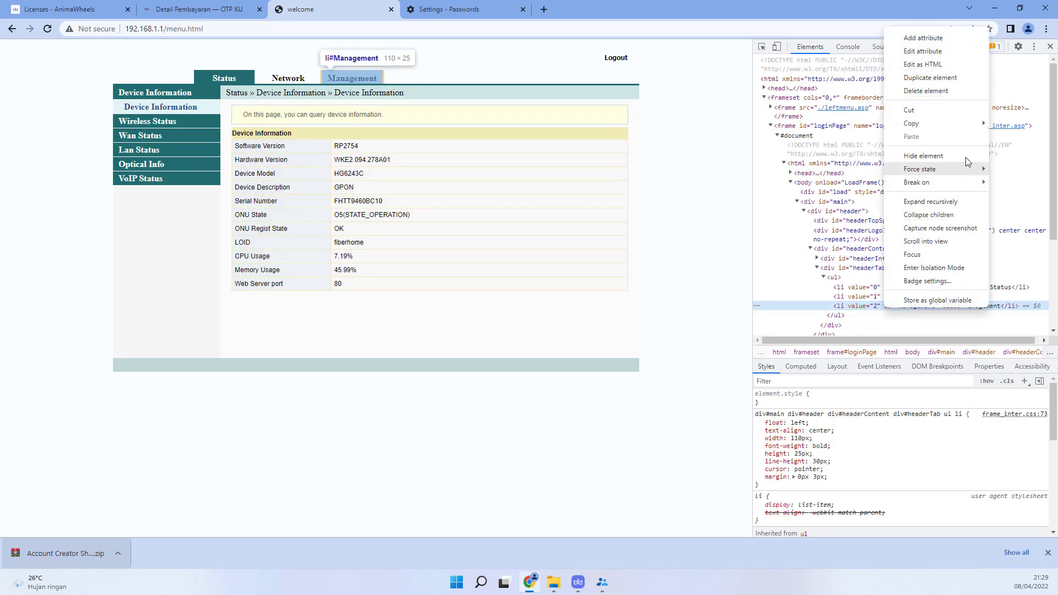
{"action": "mouse_move", "coordinate": [957, 123]}
{"action": "left_click", "coordinate": [835, 200]}
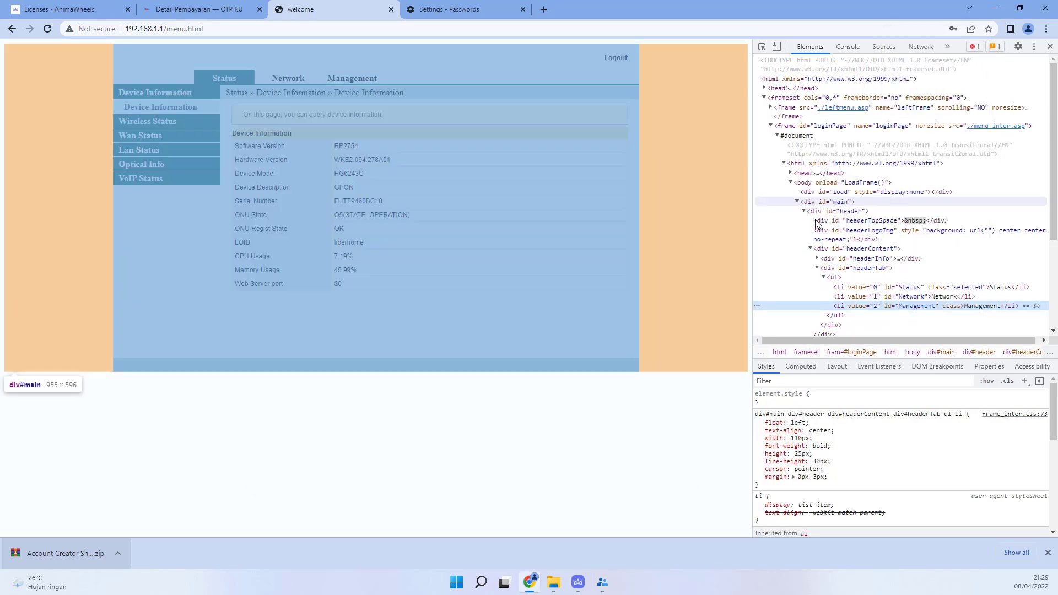
{"action": "mouse_move", "coordinate": [604, 573]}
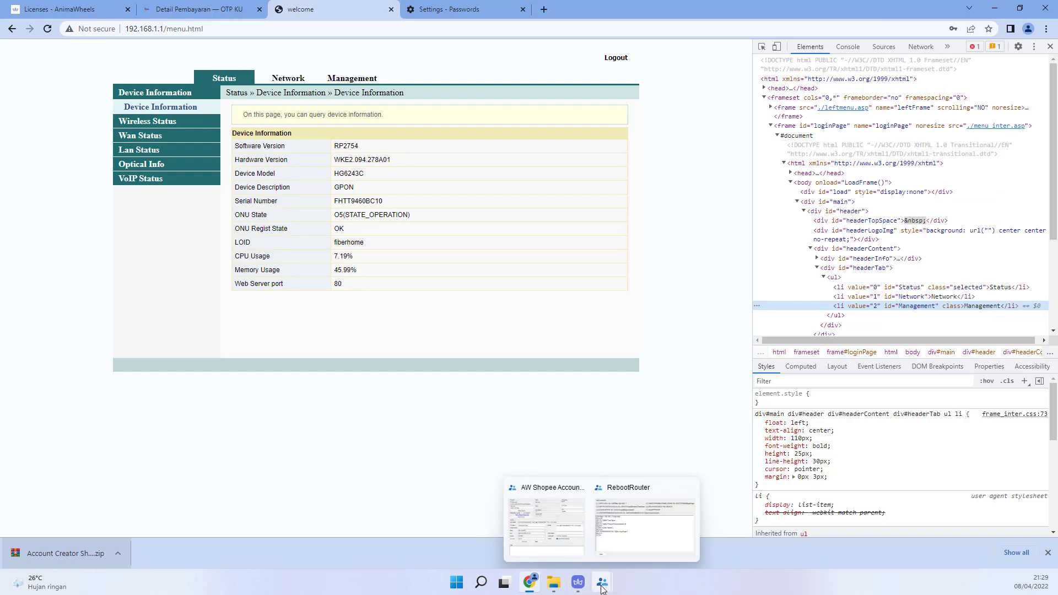
{"action": "left_click", "coordinate": [618, 540]}
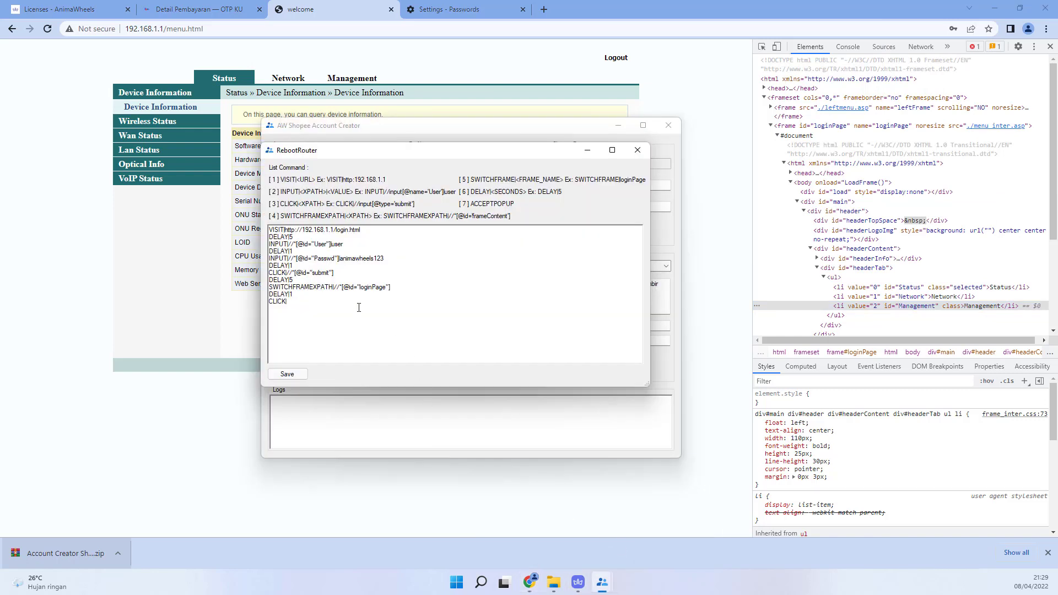
{"action": "key", "text": "ctrl+v"}
{"action": "type", "text": "DELAY|1"}
Step: Open Management, inspect the Device Management entry, and copy its element's XPath
{"action": "left_click", "coordinate": [349, 84]}
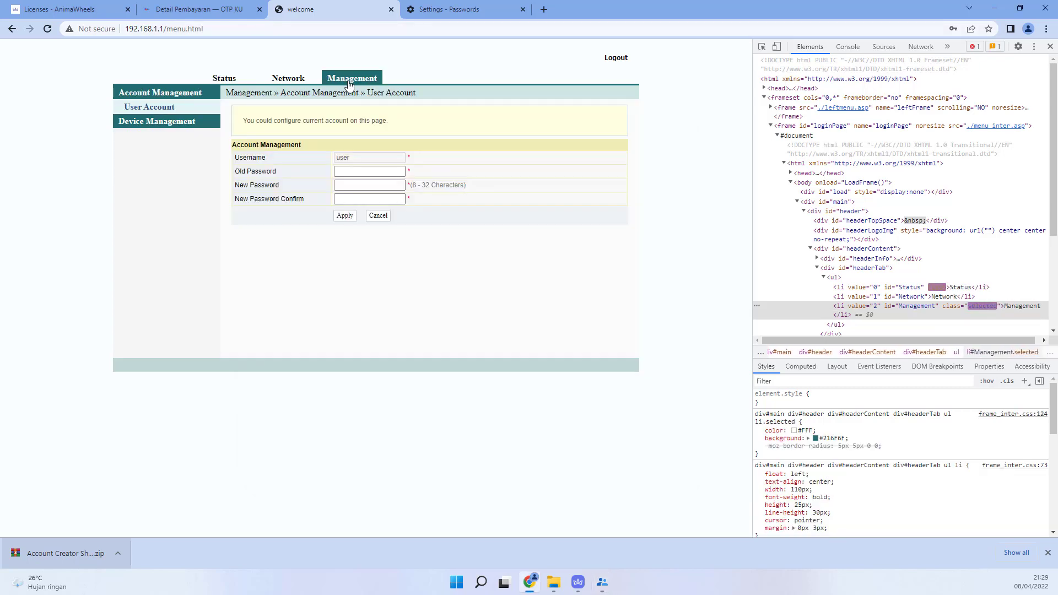
{"action": "right_click", "coordinate": [153, 126]}
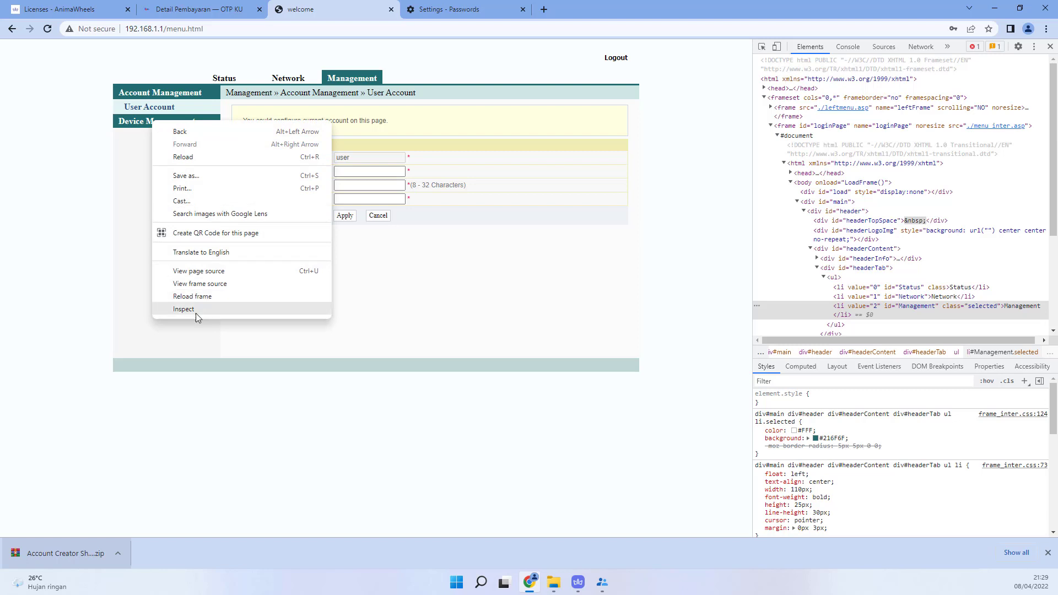
{"action": "left_click", "coordinate": [196, 313]}
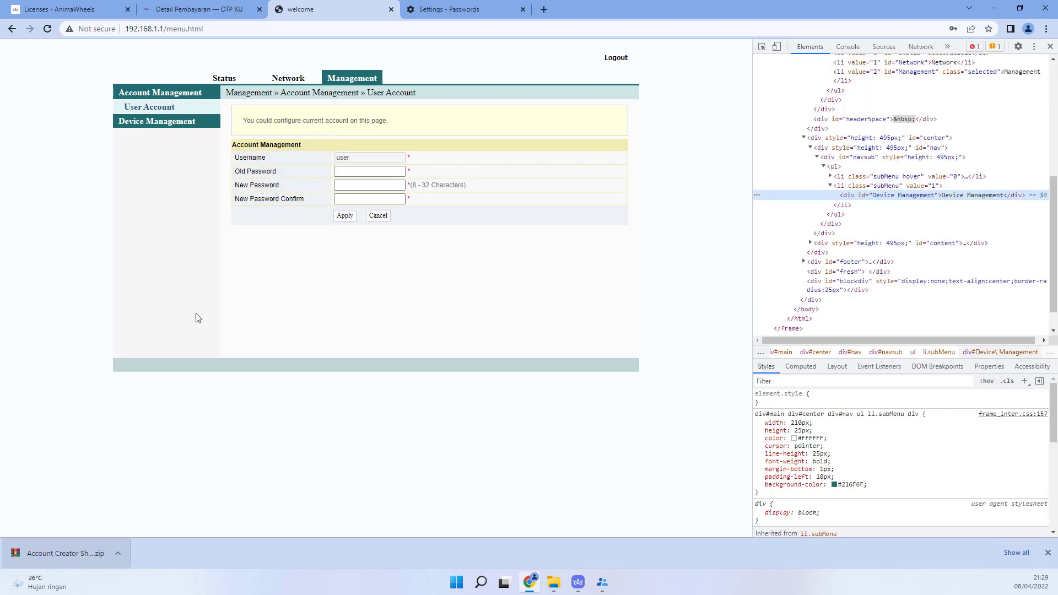
{"action": "right_click", "coordinate": [910, 198]}
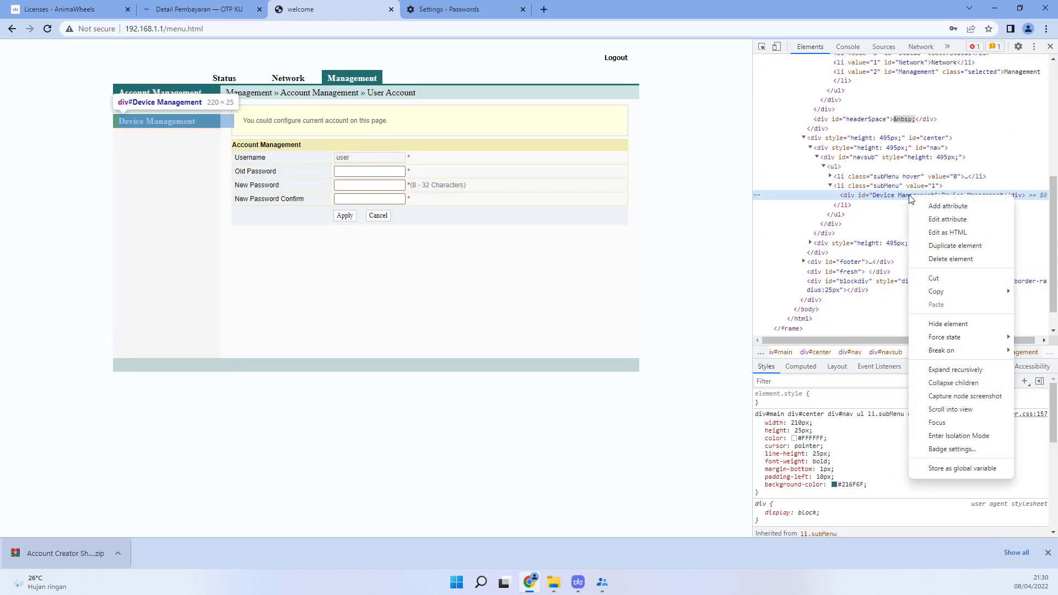
{"action": "mouse_move", "coordinate": [957, 297]}
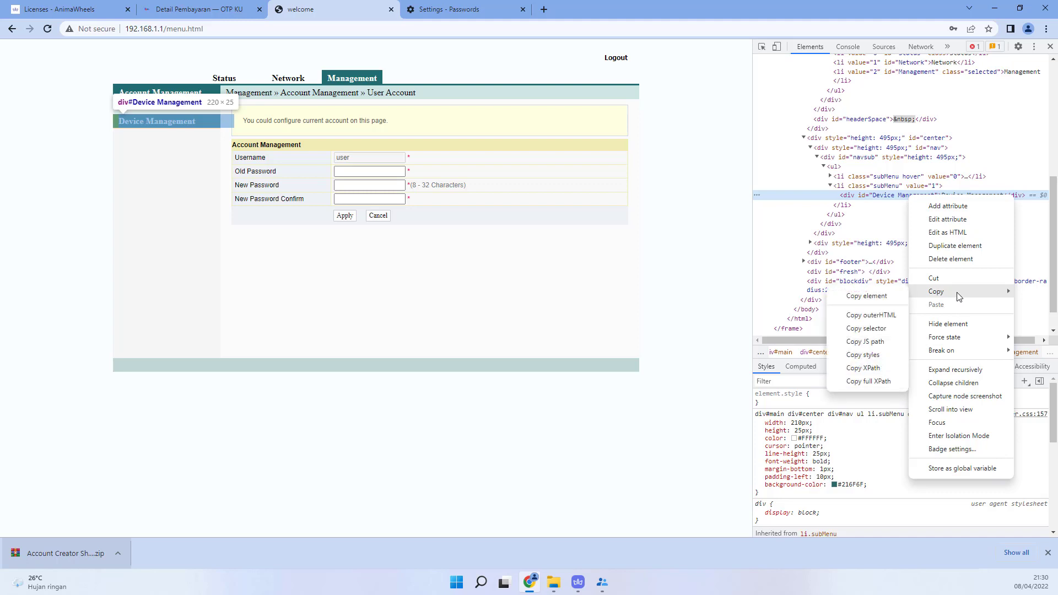
{"action": "left_click", "coordinate": [883, 198]}
{"action": "scroll", "coordinate": [881, 197], "scroll_direction": "up", "scroll_amount": 4}
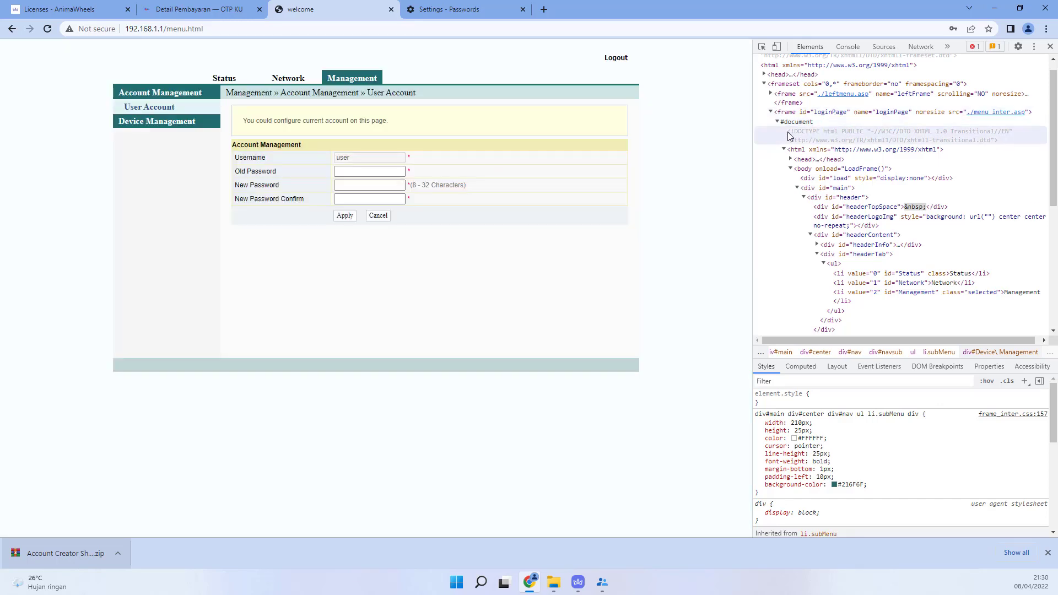
Step: Re-inspect the Device Management entry and copy its XPath
{"action": "mouse_move", "coordinate": [602, 583]}
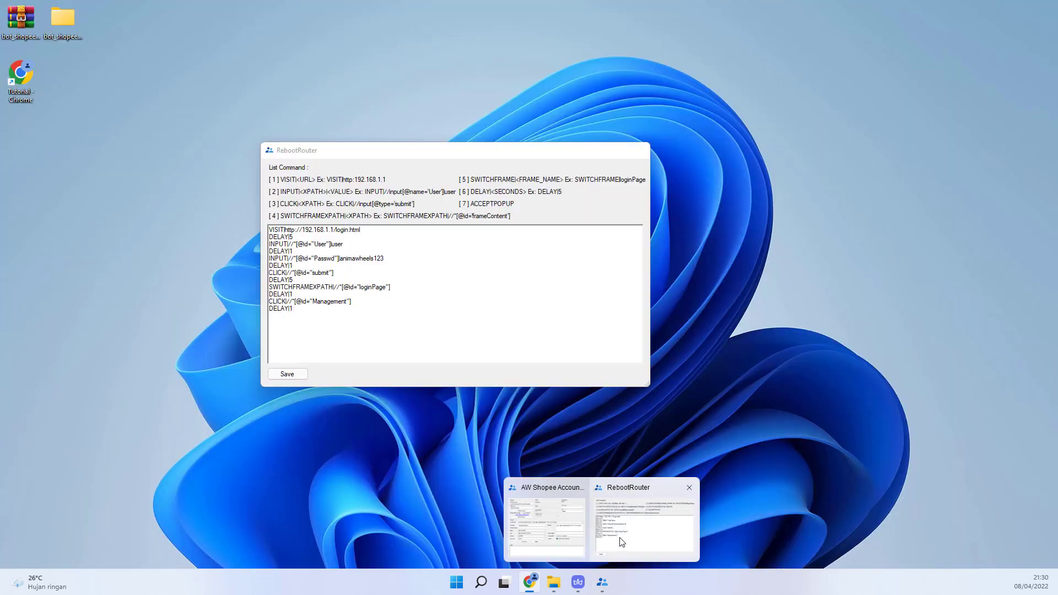
{"action": "left_click", "coordinate": [619, 540]}
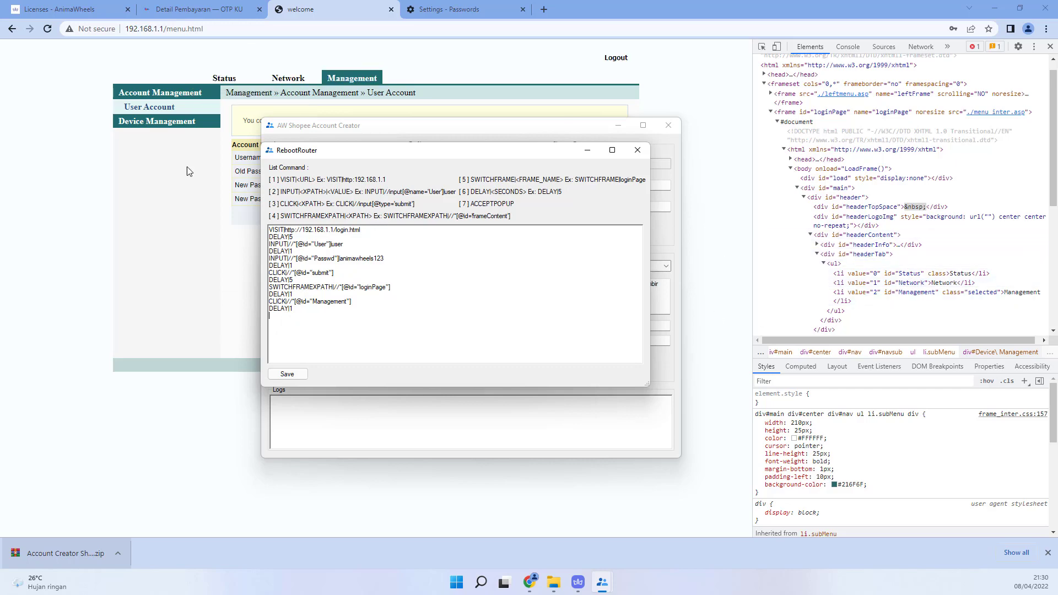
{"action": "right_click", "coordinate": [147, 124]}
{"action": "left_click", "coordinate": [202, 312]}
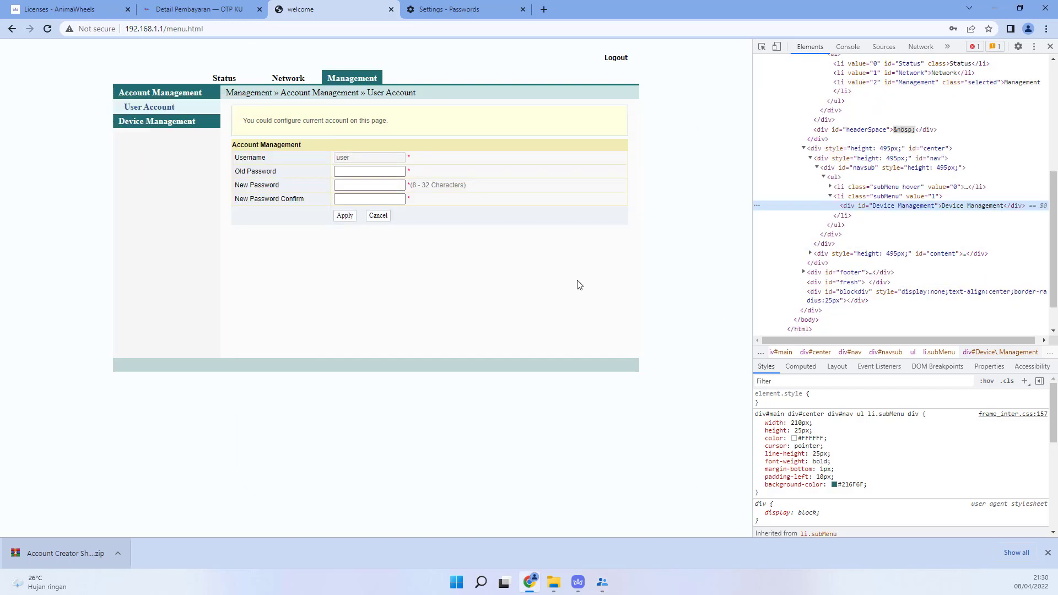
{"action": "right_click", "coordinate": [931, 206]}
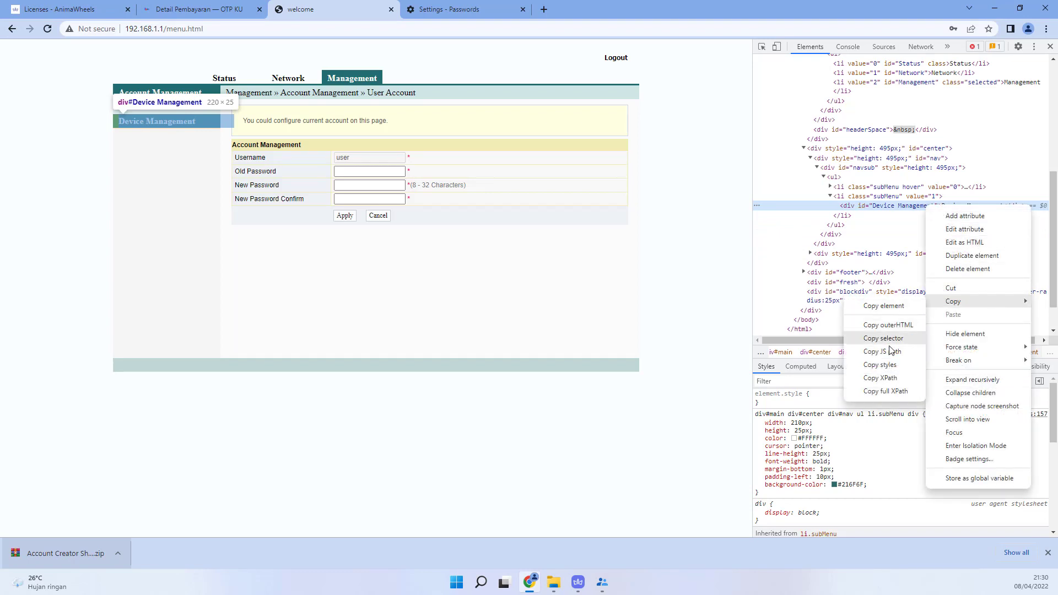
{"action": "left_click", "coordinate": [884, 378]}
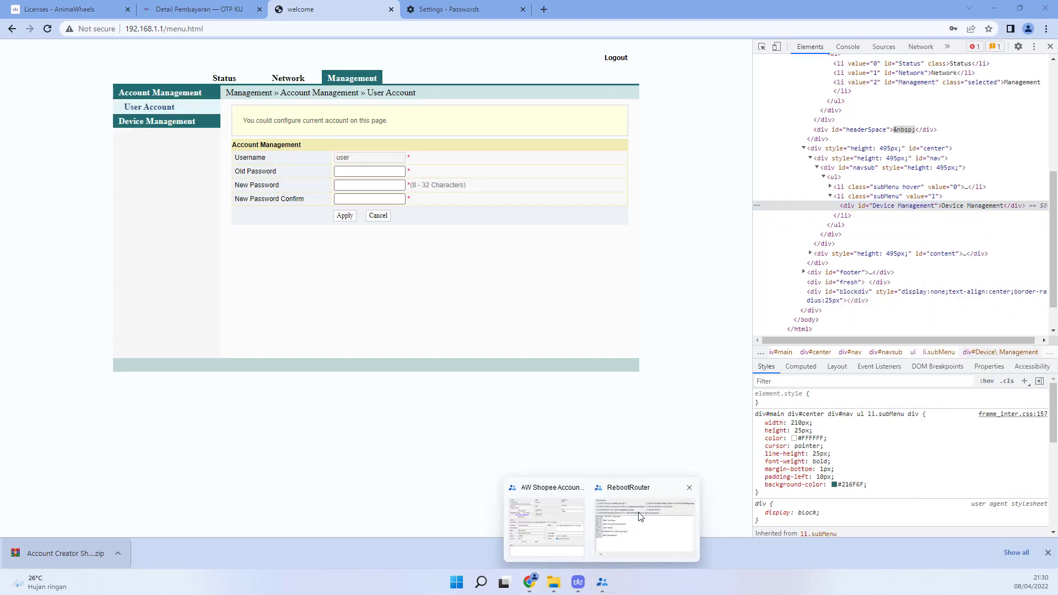
{"action": "left_click", "coordinate": [605, 587]}
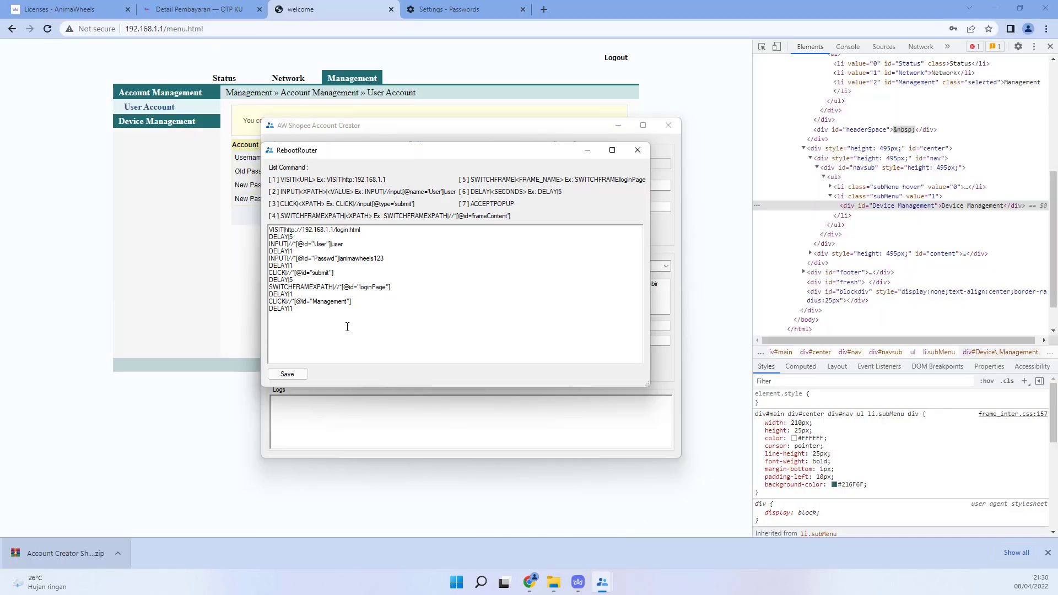
{"action": "key", "text": "Return"}
{"action": "type", "text": "CLICK|"}
{"action": "key", "text": "ctrl+v"}
{"action": "key", "text": "BackSpace"}
{"action": "type", "text": "DELAY"}
{"action": "key", "text": "Return"}
{"action": "left_click", "coordinate": [174, 126]}
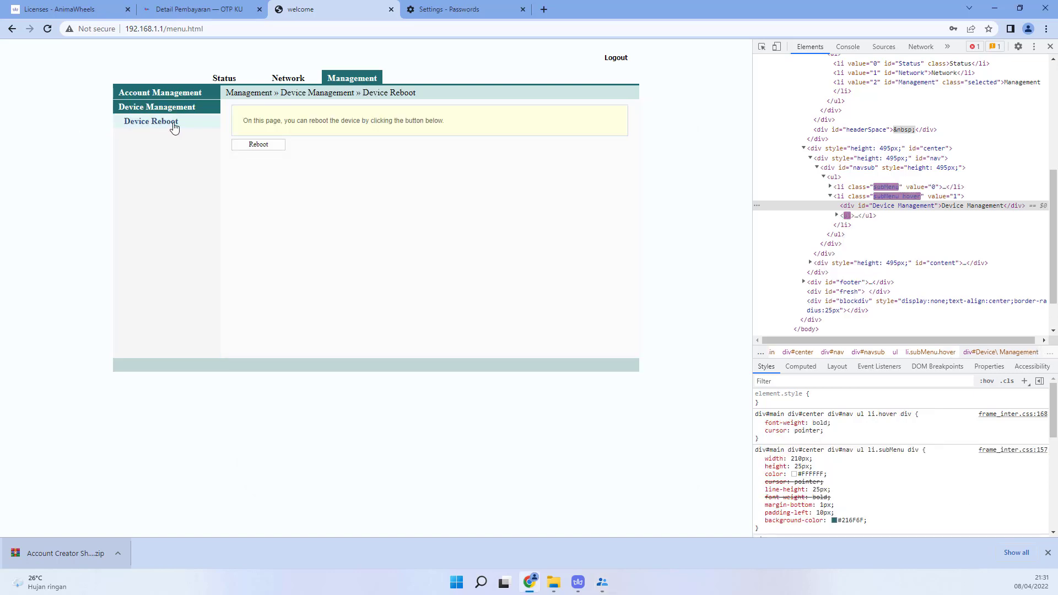
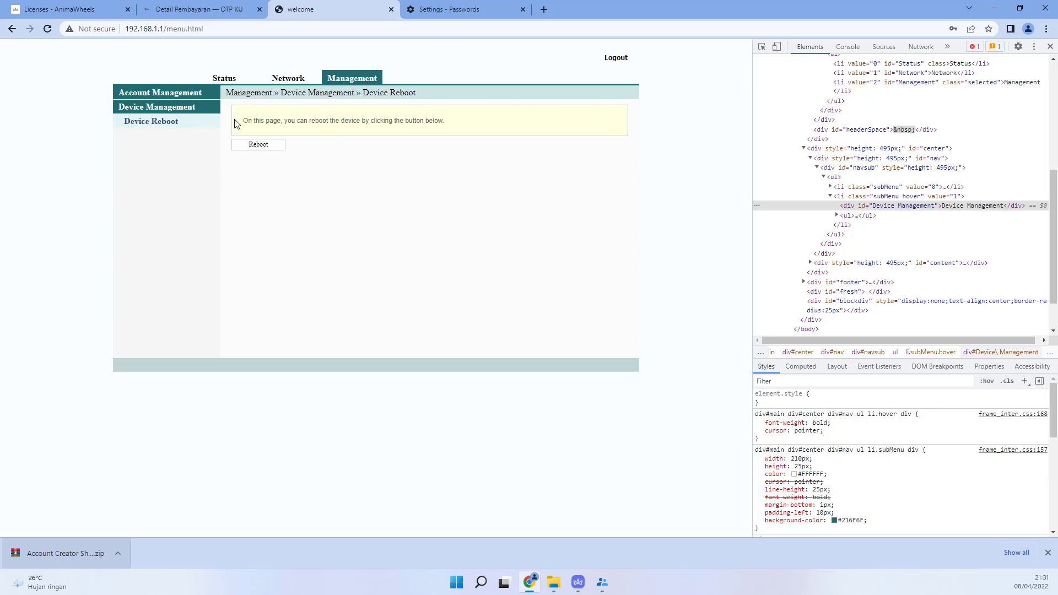
Step: Inspect the Reboot button and copy the XPath of its frameContent iframe
{"action": "right_click", "coordinate": [253, 148]}
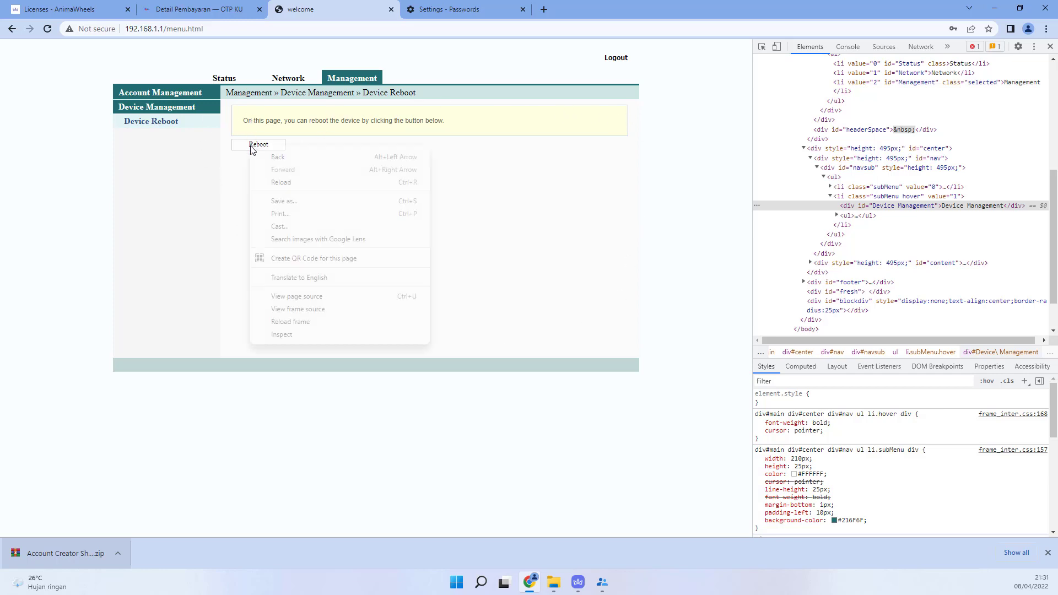
{"action": "left_click", "coordinate": [280, 335]}
{"action": "scroll", "coordinate": [912, 201], "scroll_direction": "up", "scroll_amount": 1}
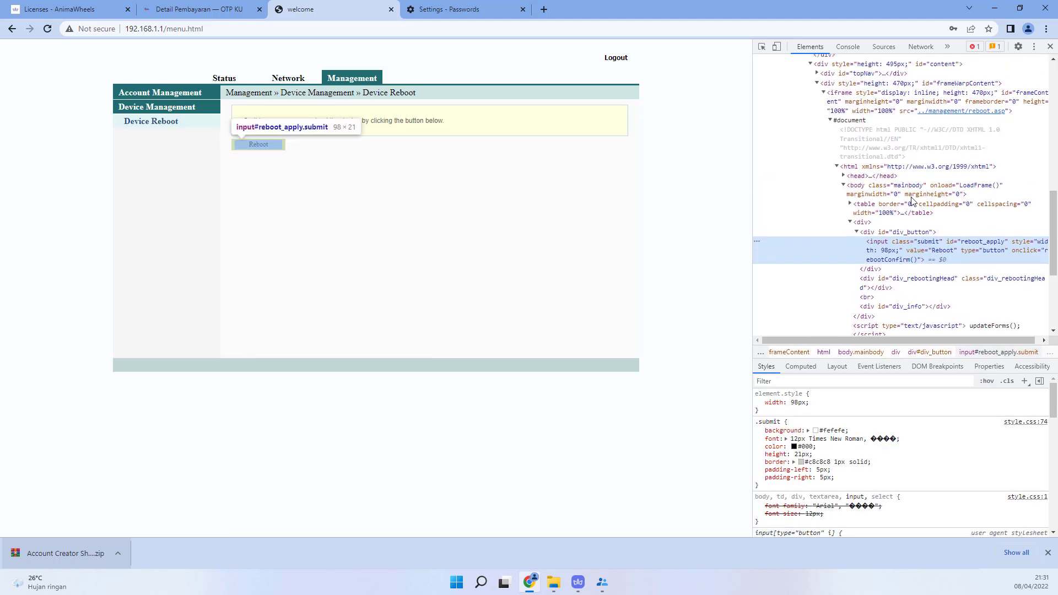
{"action": "scroll", "coordinate": [871, 125], "scroll_direction": "up", "scroll_amount": 1}
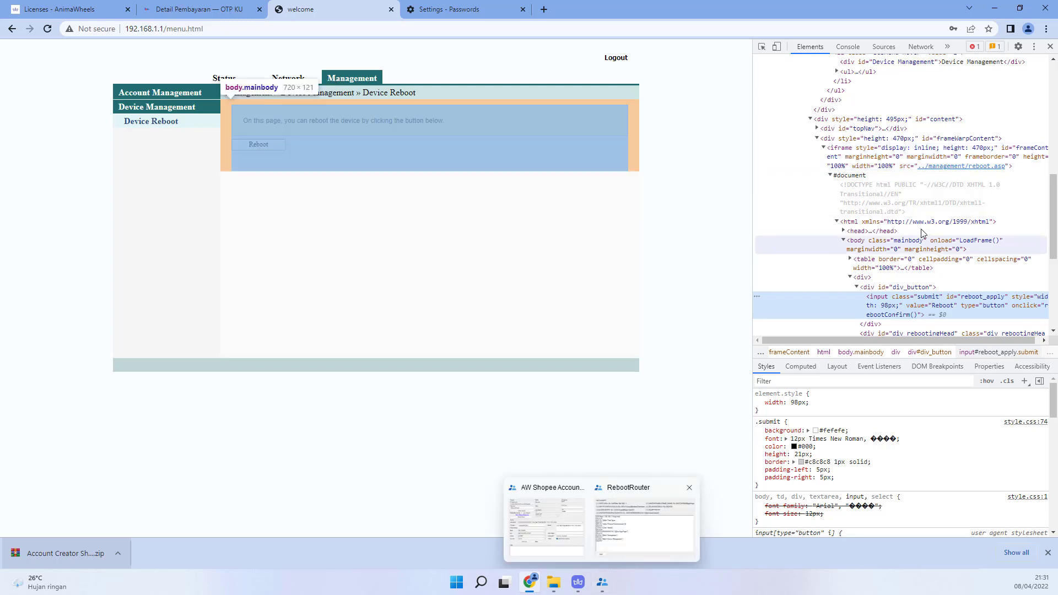
{"action": "left_click", "coordinate": [848, 151]}
{"action": "right_click", "coordinate": [847, 151]}
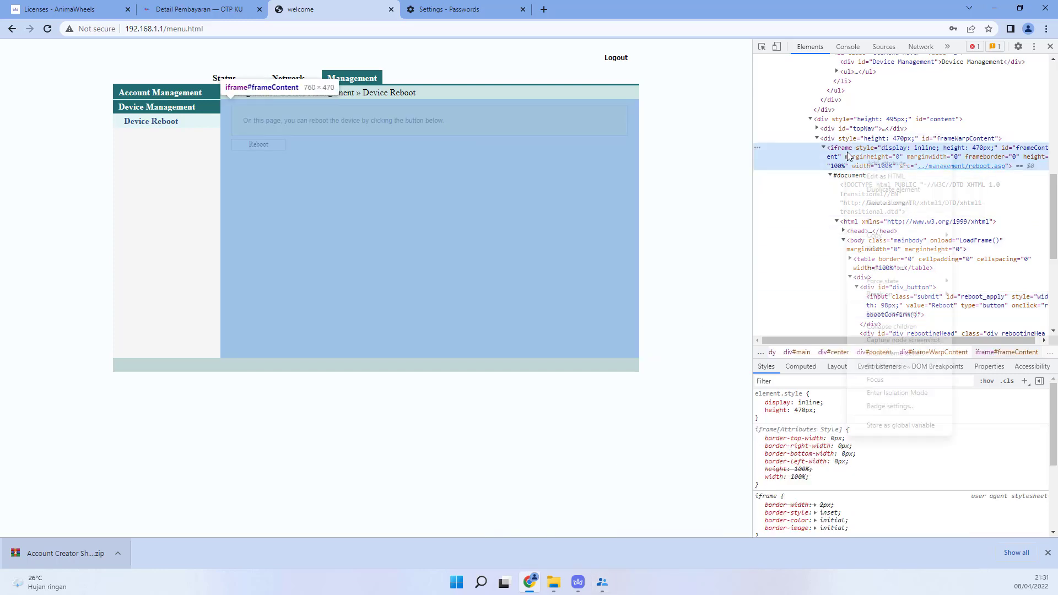
{"action": "mouse_move", "coordinate": [890, 235]}
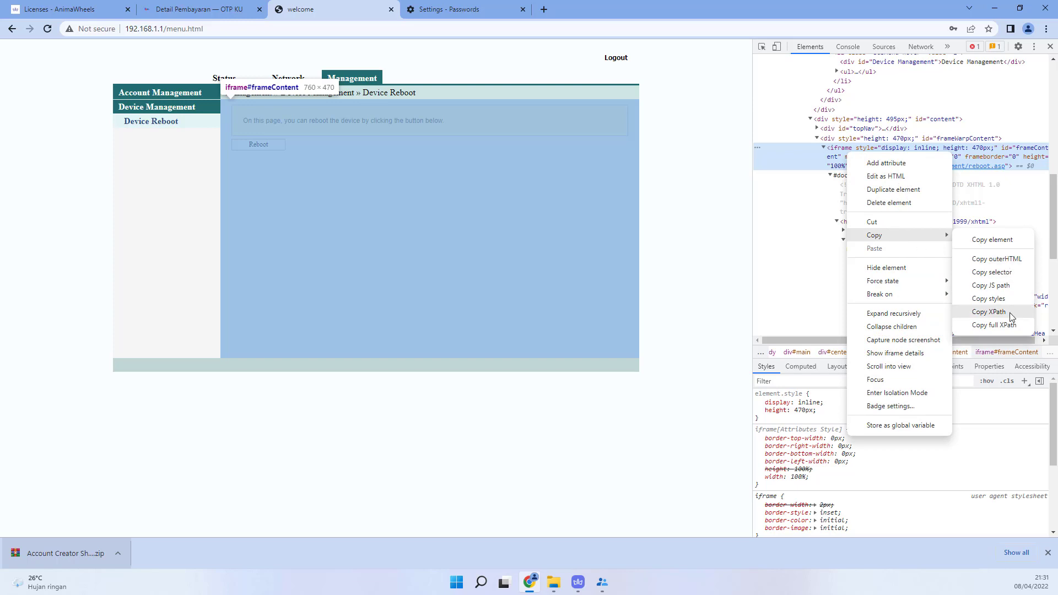
{"action": "left_click", "coordinate": [1010, 317]}
Step: Add SWITCHFRAMEXPATH| with the pasted frameContent XPath, then a DELAY|1 line, to RebootRouter
{"action": "mouse_move", "coordinate": [603, 582]}
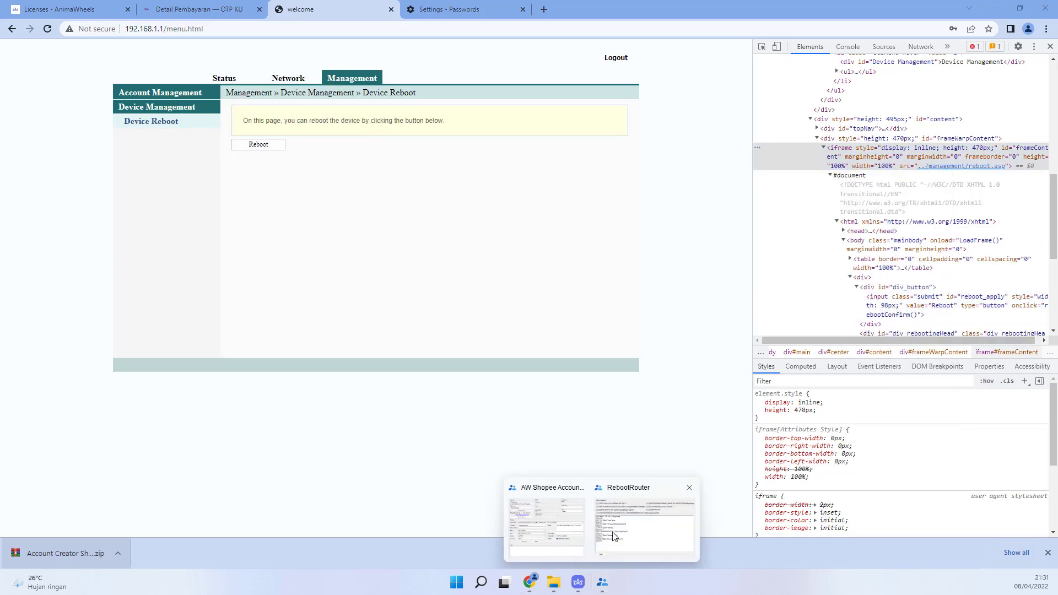
{"action": "left_click", "coordinate": [615, 536]}
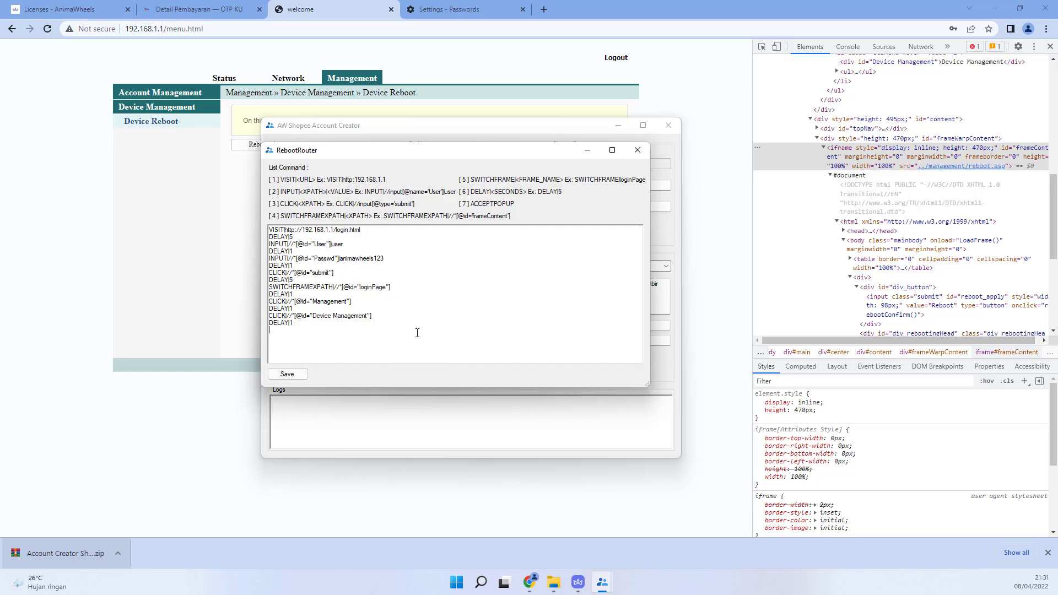
{"action": "type", "text": "SWITCHFRAMEXPATH|"}
{"action": "type", "text": "//*[@id=\"frameContent\"]"}
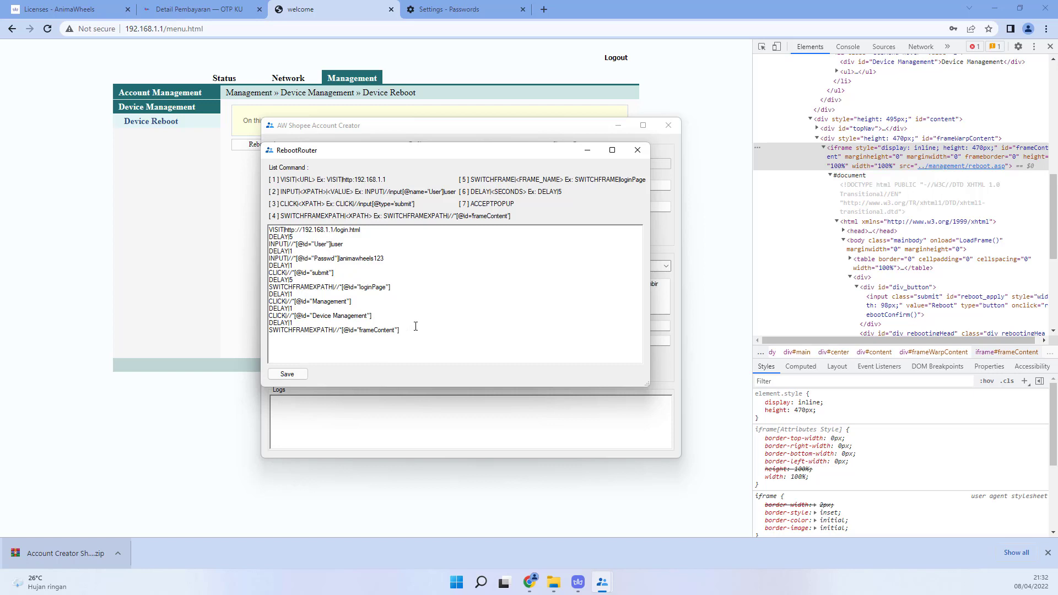
{"action": "type", "text": "DELAY|1"}
Step: Inspect the Reboot button and copy the XPath of its reboot_apply input
{"action": "left_click", "coordinate": [247, 150]}
{"action": "right_click", "coordinate": [252, 146]}
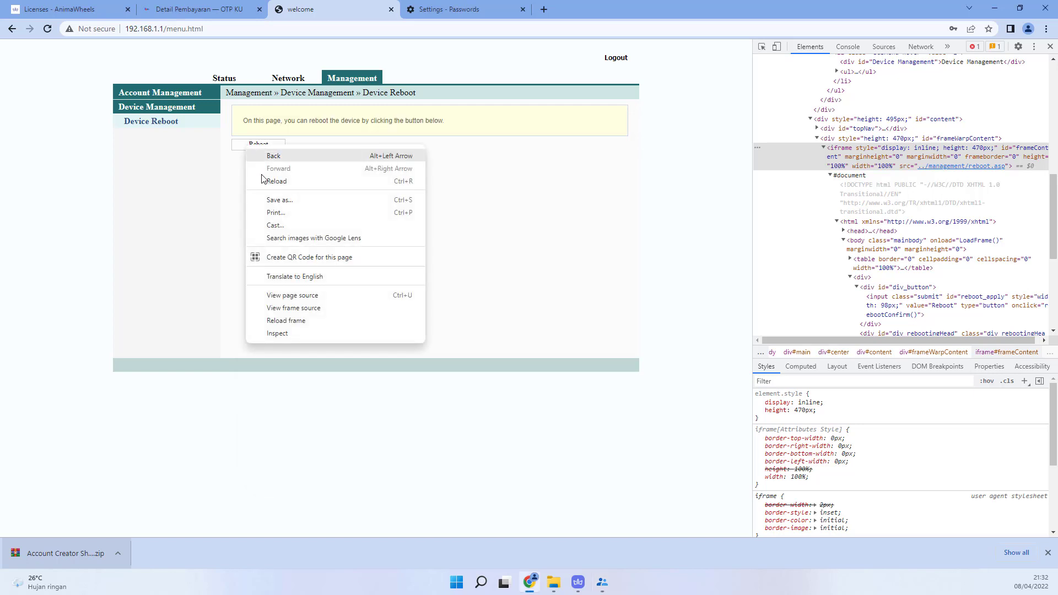
{"action": "left_click", "coordinate": [277, 333]}
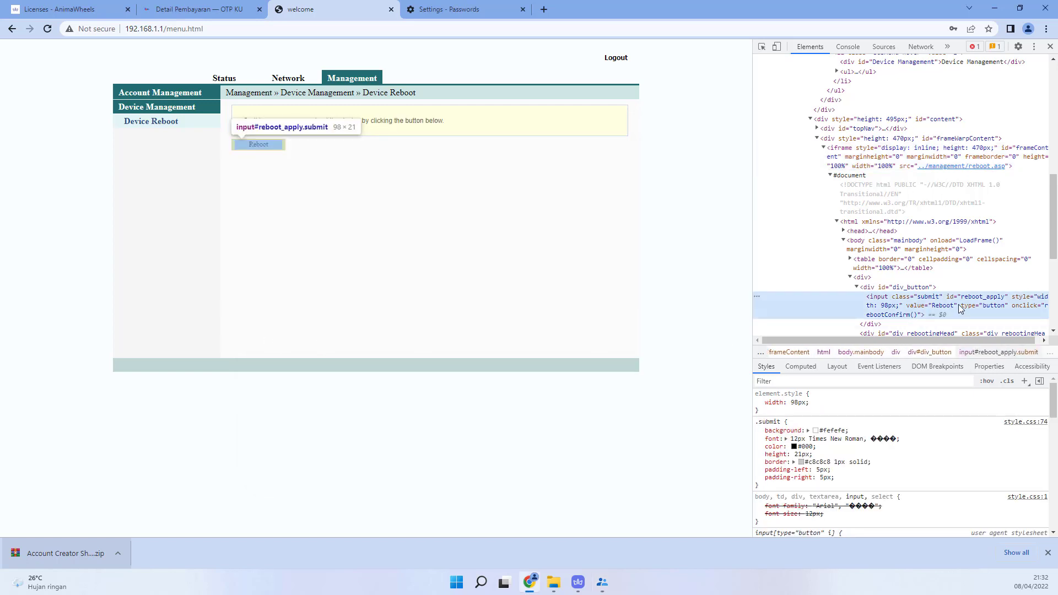
{"action": "right_click", "coordinate": [917, 297]}
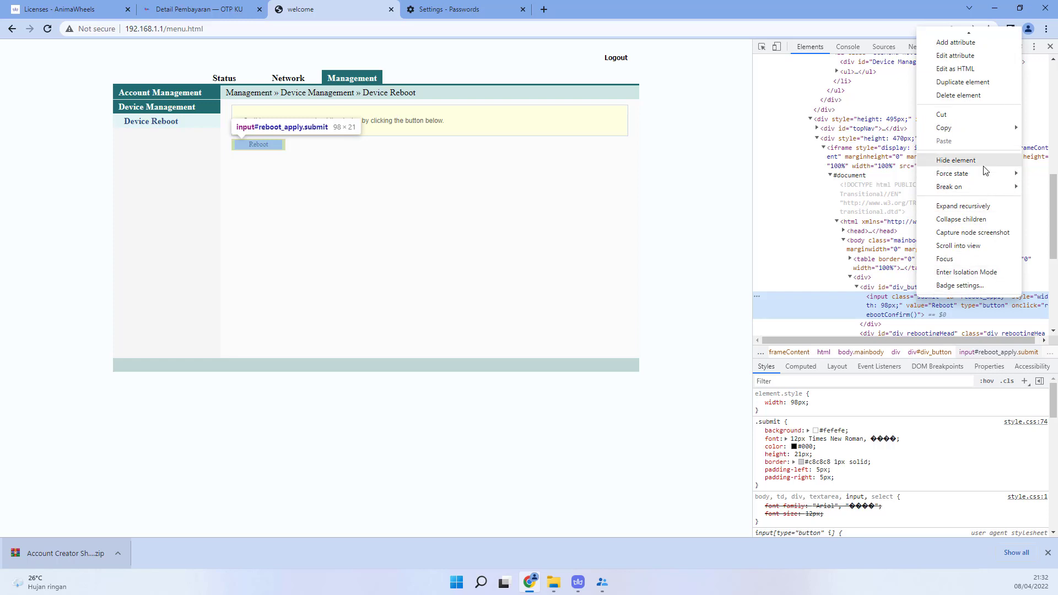
{"action": "mouse_move", "coordinate": [984, 130]}
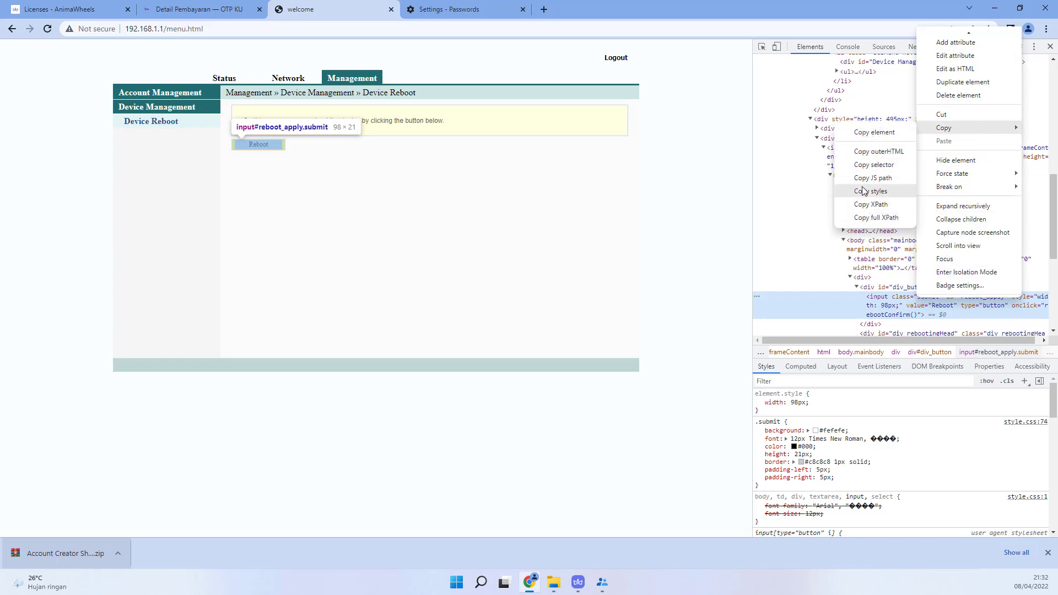
{"action": "left_click", "coordinate": [870, 204]}
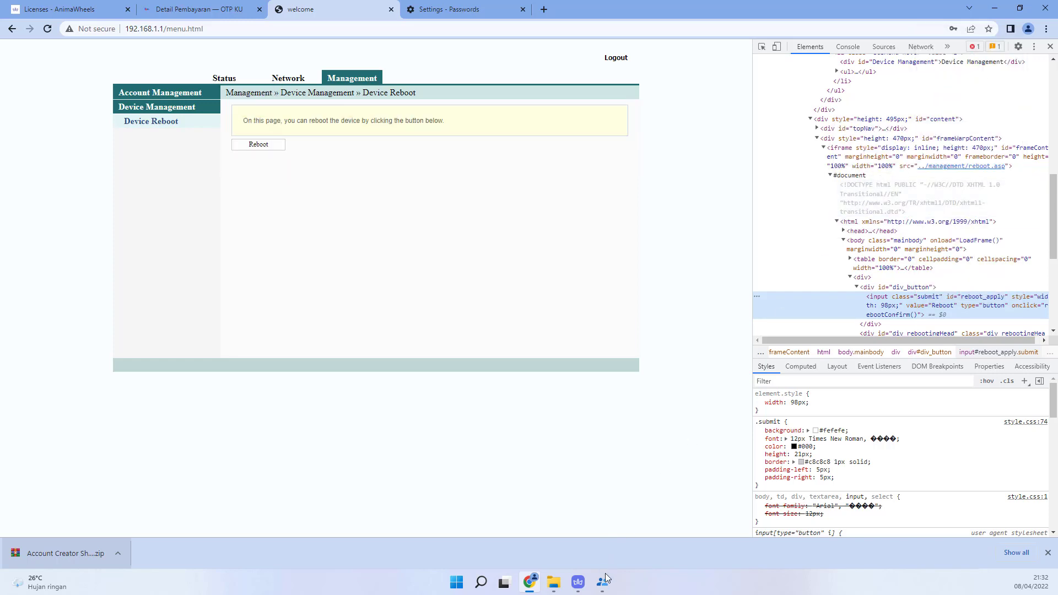
Step: Append CLICK| with the pasted reboot_apply XPath, then DELAY|1, to the RebootRouter script
{"action": "mouse_move", "coordinate": [605, 580]}
{"action": "left_click", "coordinate": [638, 521]}
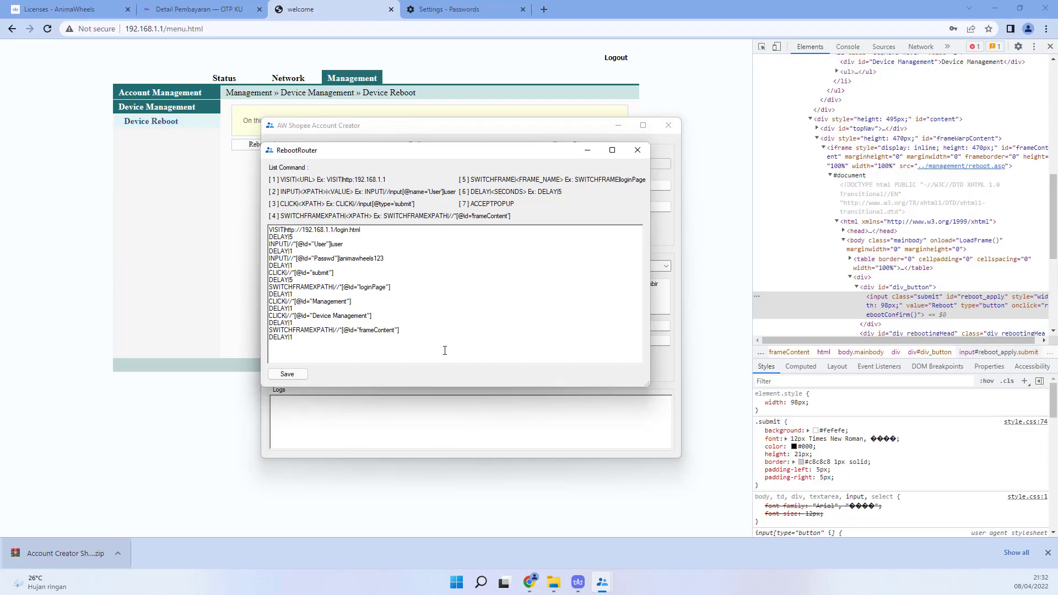
{"action": "key", "text": "Return"}
{"action": "type", "text": "CLICK|"}
{"action": "type", "text": "//*[@id=\"reboot_apply\"]"}
{"action": "type", "text": "DELAY|1"}
Step: Test the router's Reboot button in Chrome, then return to the RebootRouter script
{"action": "left_click", "coordinate": [235, 187]}
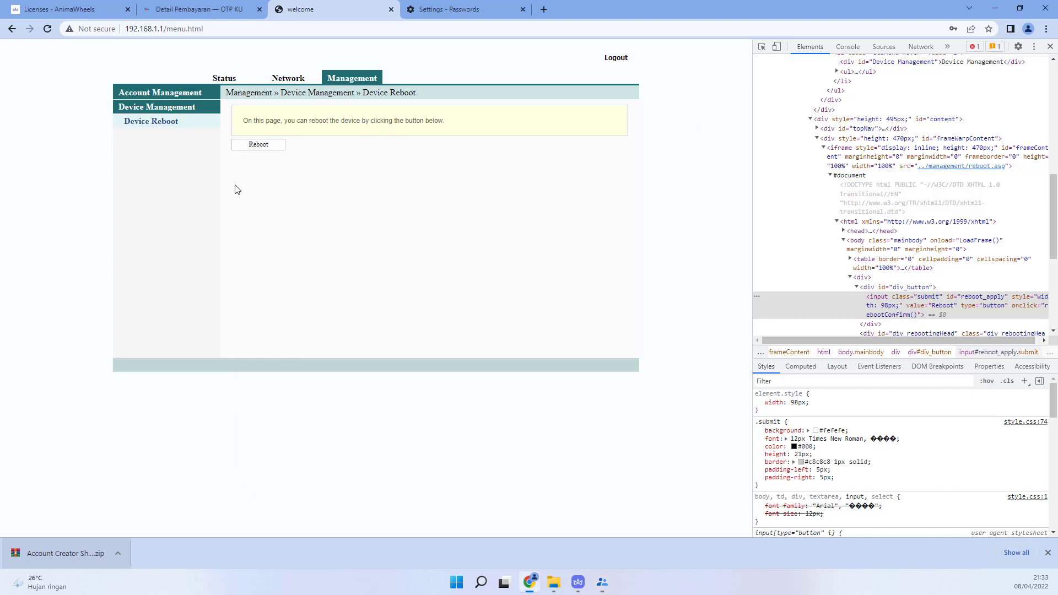
{"action": "left_click", "coordinate": [256, 147]}
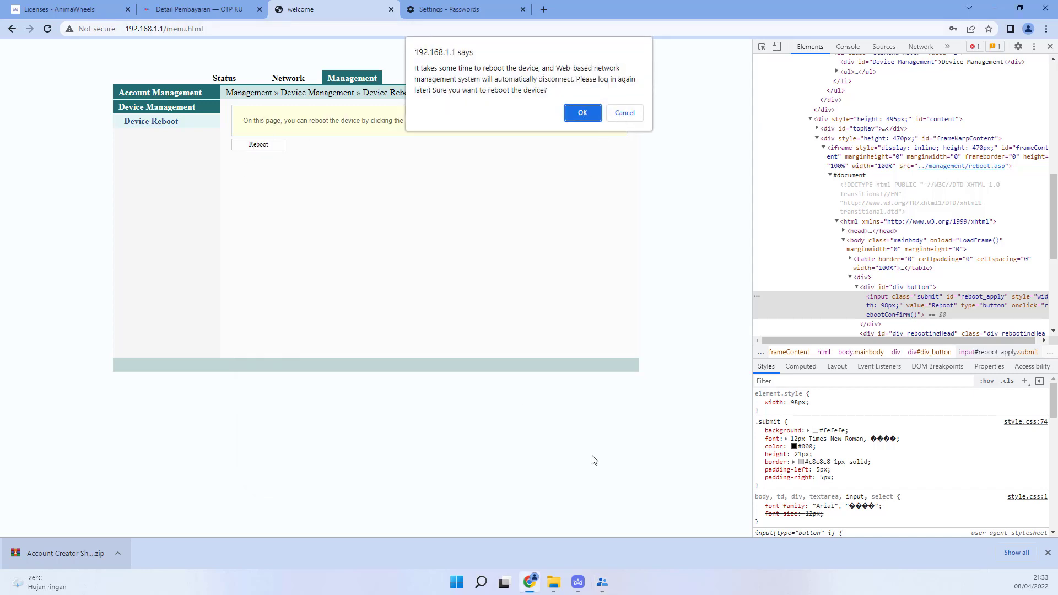
{"action": "mouse_move", "coordinate": [603, 584]}
{"action": "left_click", "coordinate": [626, 520]}
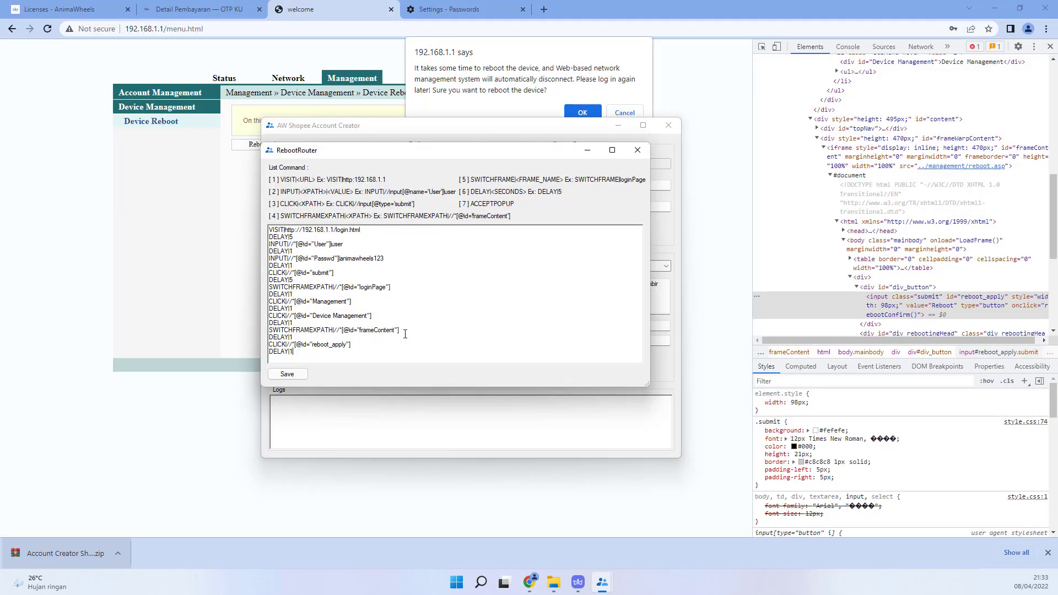
Step: Append an ACCEPTPOPUP line and a DELAY|1 line to the end of the RebootRouter script
{"action": "type", "text": "ACCEPTPOPUP"}
{"action": "key", "text": "Return"}
{"action": "type", "text": "DE"}
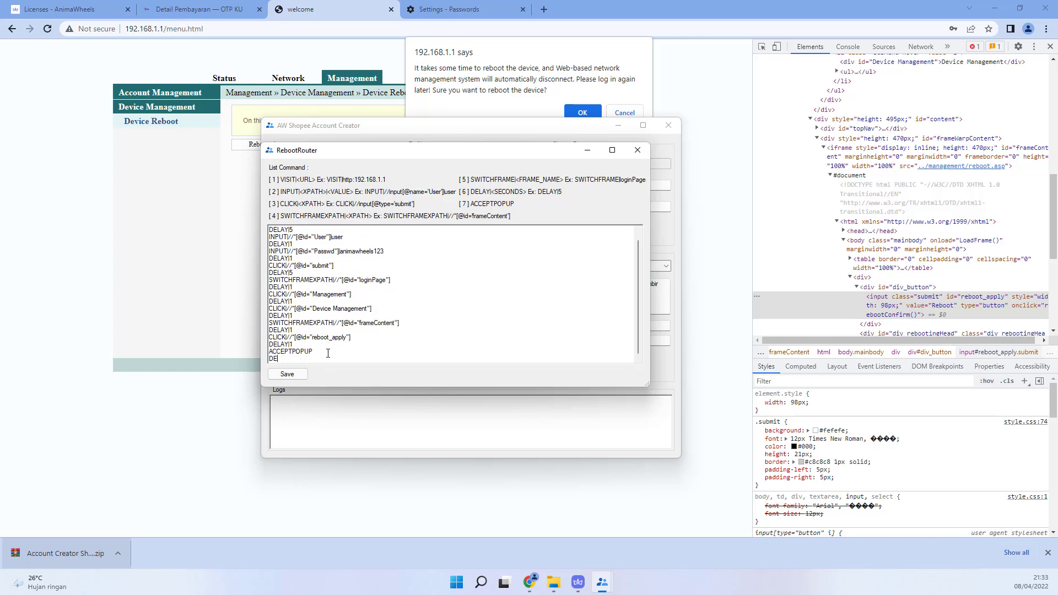
{"action": "type", "text": "LAY|1"}
{"action": "scroll", "coordinate": [340, 306], "scroll_direction": "up", "scroll_amount": 1}
{"action": "scroll", "coordinate": [340, 306], "scroll_direction": "down", "scroll_amount": 1}
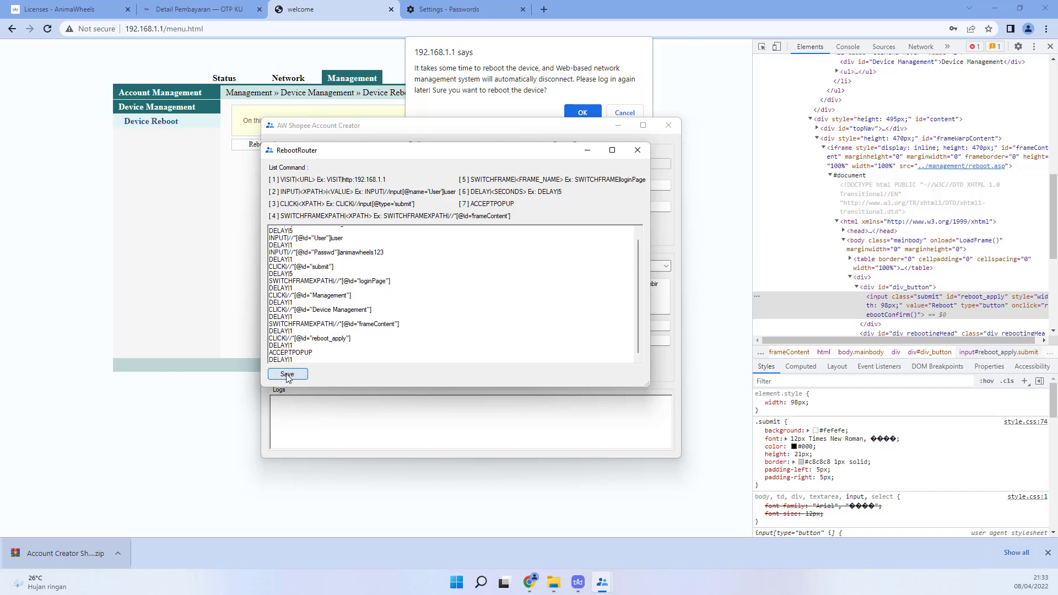
Step: Save the RebootRouter script and run Reboot Router against 192.168.1.1
{"action": "left_click", "coordinate": [287, 374]}
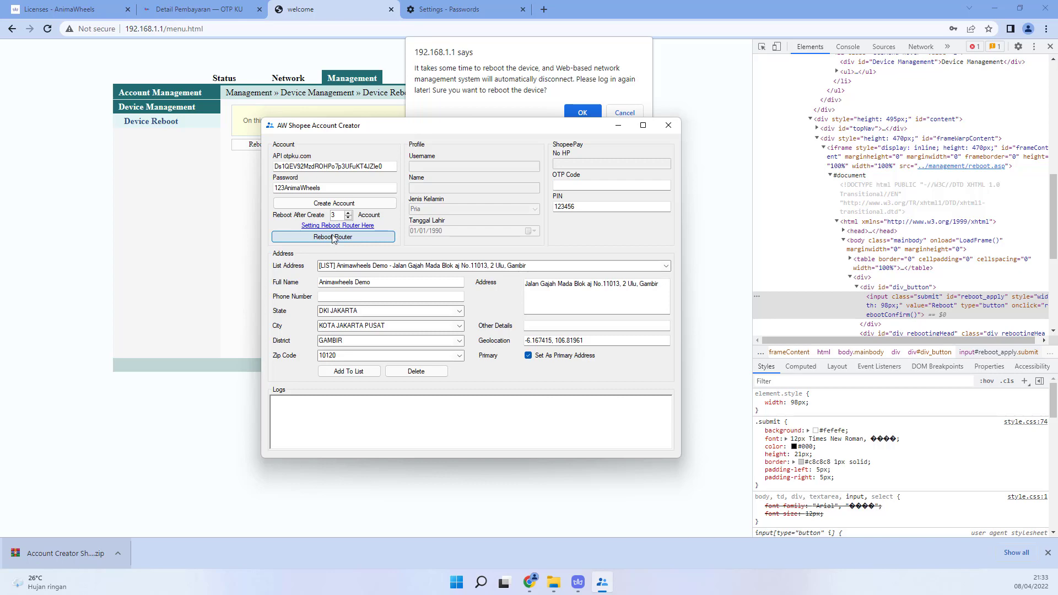
{"action": "left_click", "coordinate": [332, 238]}
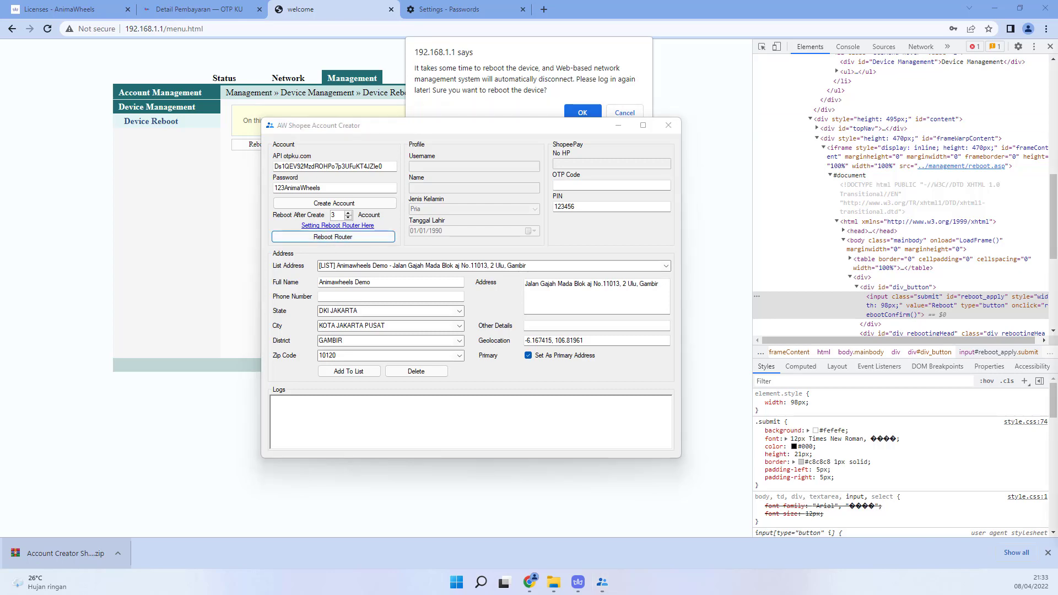
{"action": "type", "text": "192.168.1.1"}
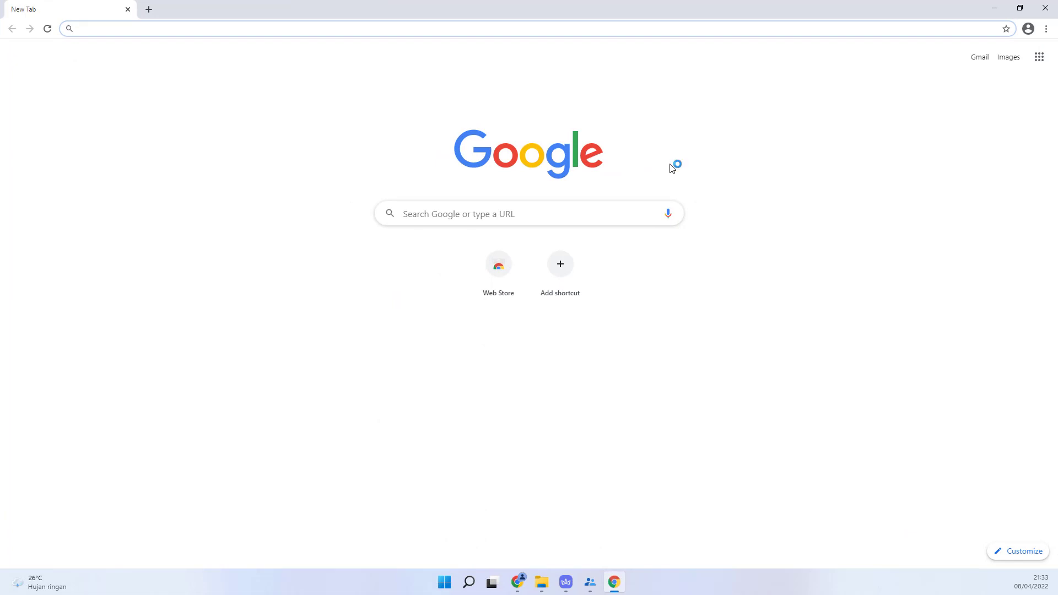
{"action": "key", "text": "Return"}
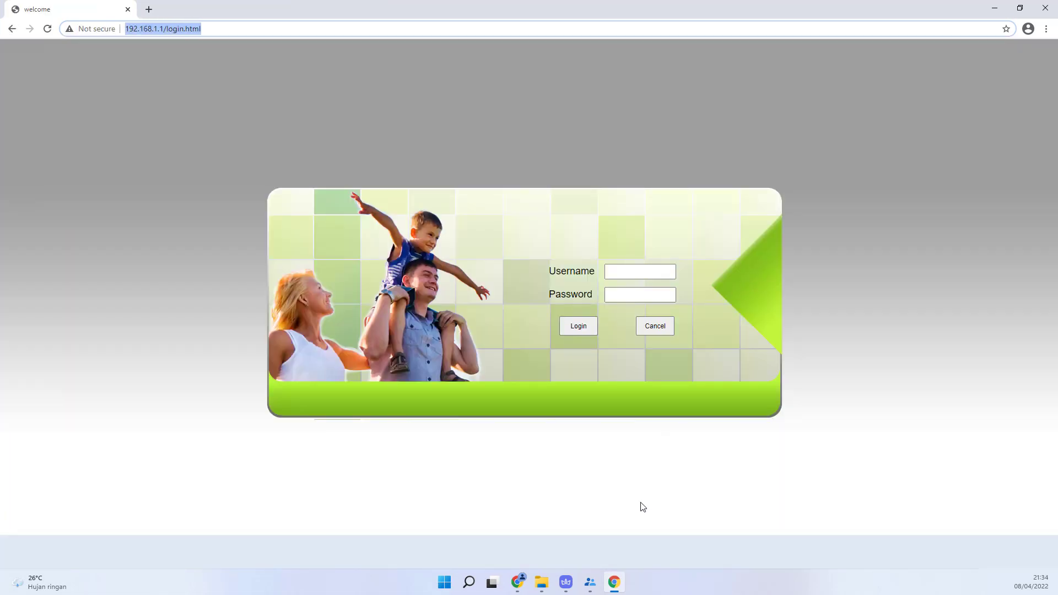
Step: Read the 'no such element' error for the User field, then bring the router login page forward
{"action": "mouse_move", "coordinate": [589, 582]}
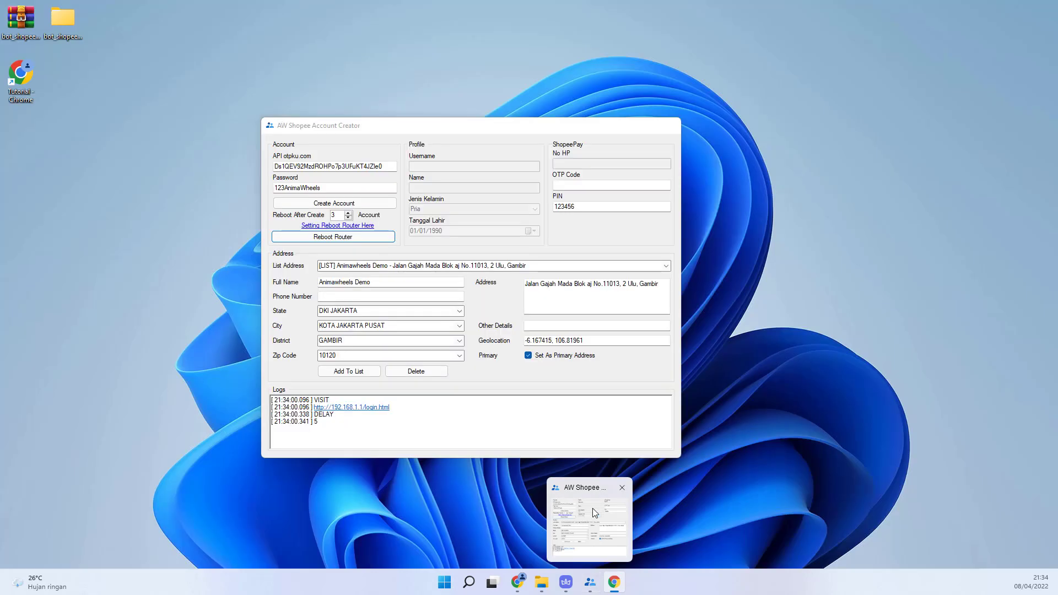
{"action": "left_click", "coordinate": [593, 508]}
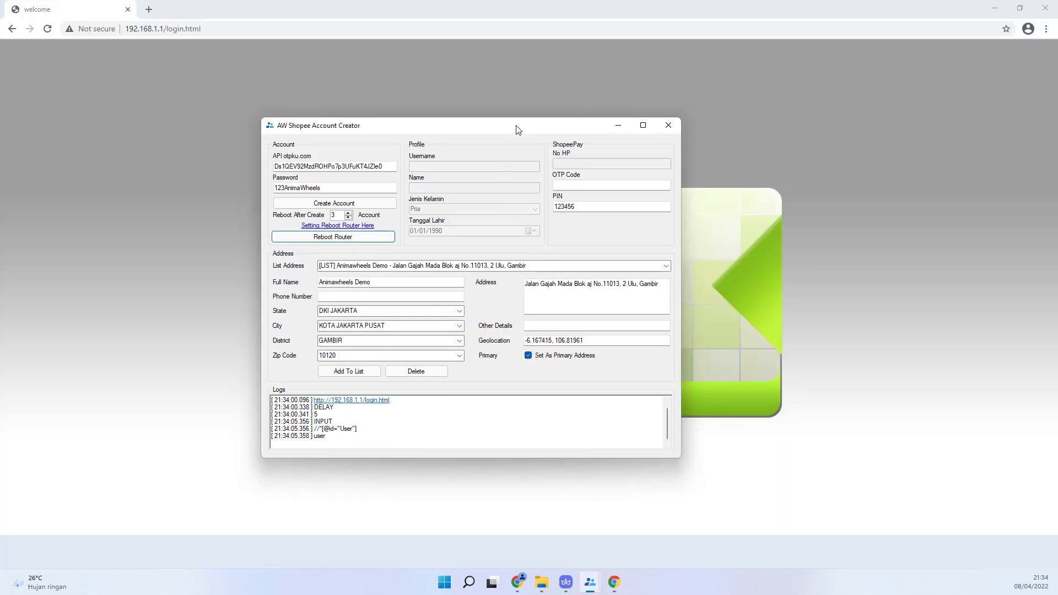
{"action": "left_click_drag", "start_coordinate": [517, 126], "coordinate": [837, 65]}
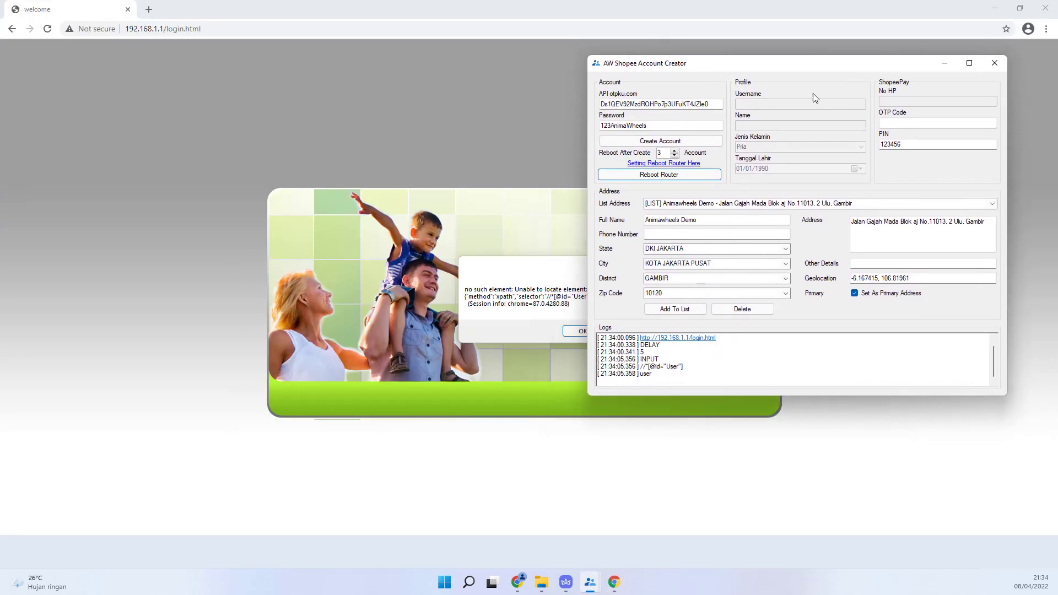
{"action": "left_click", "coordinate": [569, 266]}
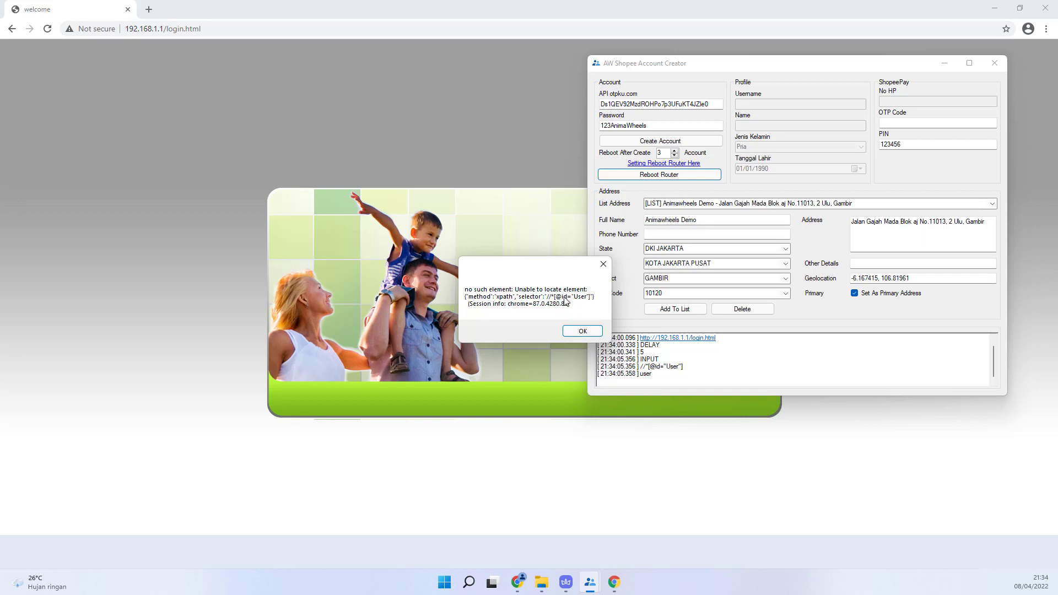
{"action": "left_click", "coordinate": [578, 424]}
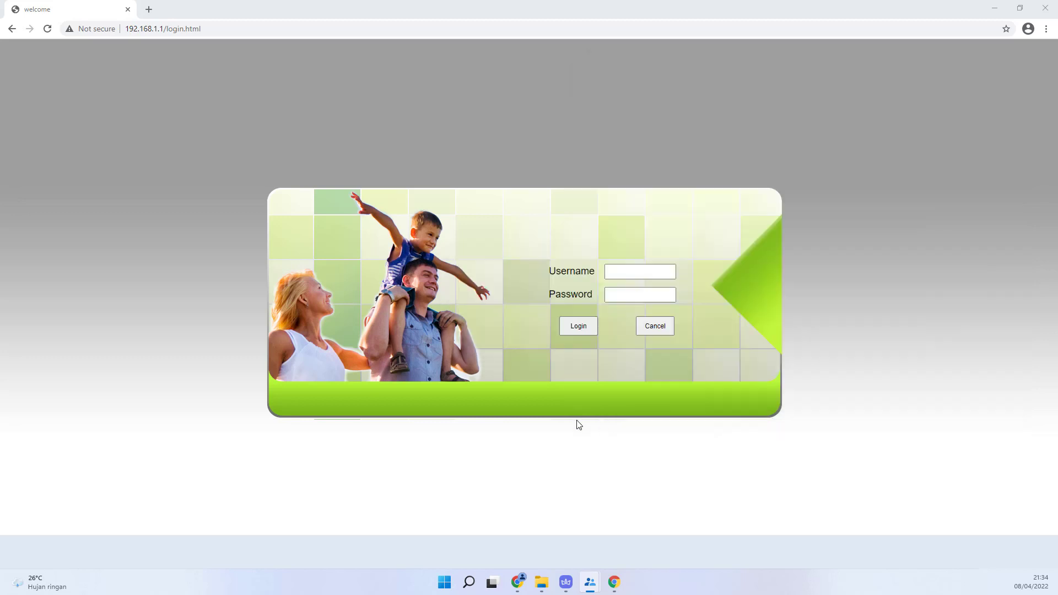
Step: Inspect the Username field and expand the frameset to reveal the loginPage frame
{"action": "left_click", "coordinate": [622, 271]}
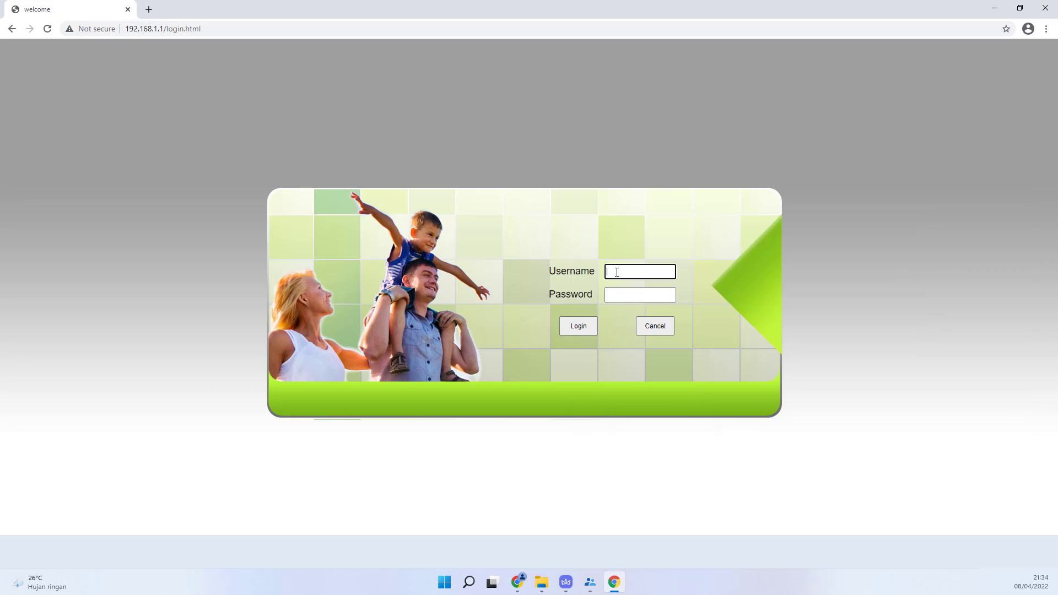
{"action": "right_click", "coordinate": [616, 272]}
{"action": "left_click", "coordinate": [650, 438]}
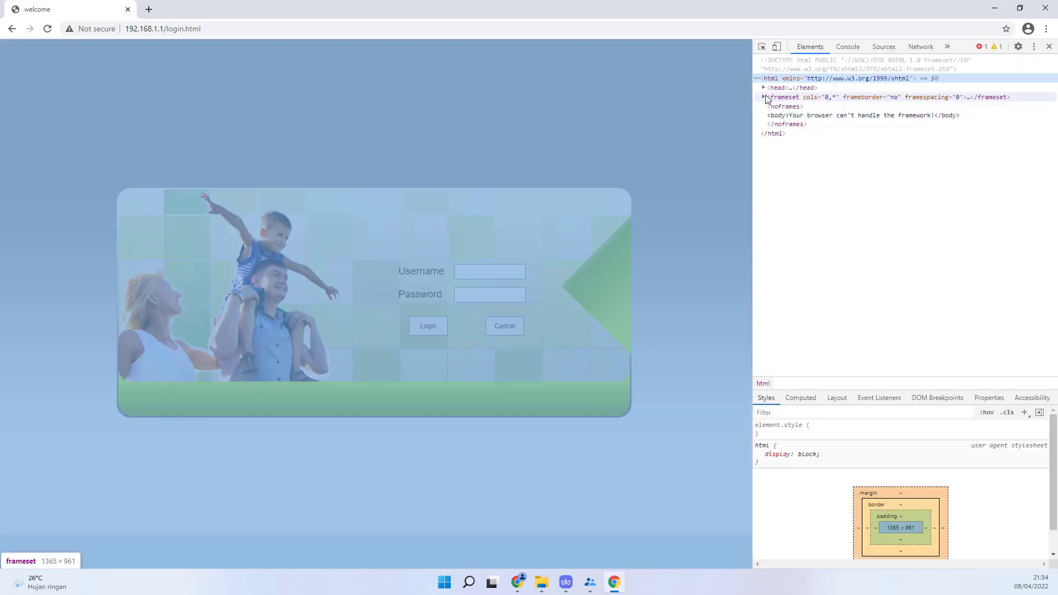
{"action": "left_click", "coordinate": [764, 97]}
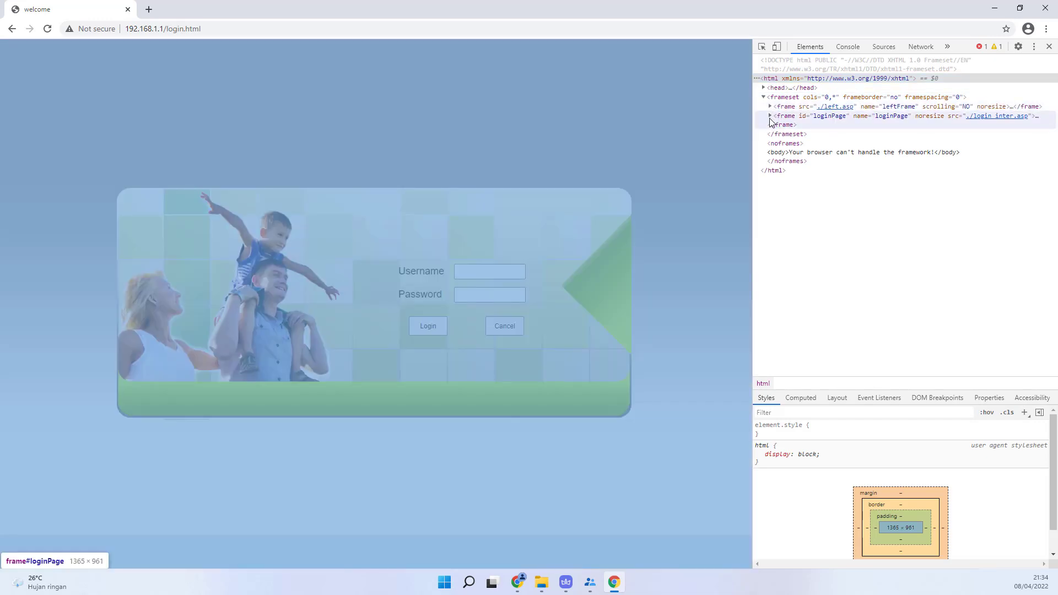
{"action": "left_click", "coordinate": [770, 115]}
{"action": "right_click", "coordinate": [500, 273]}
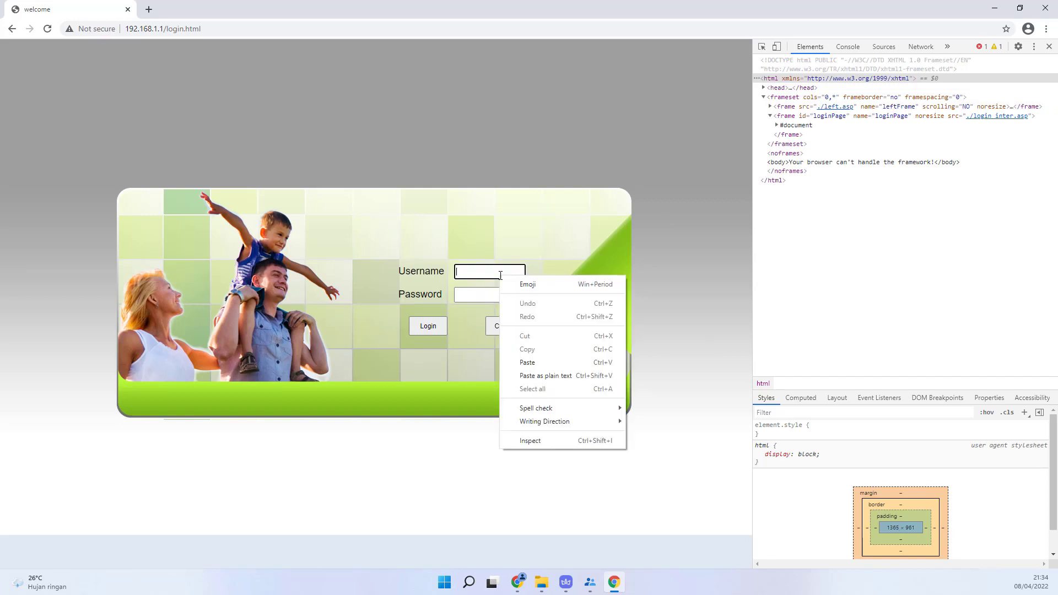
{"action": "left_click", "coordinate": [530, 441]}
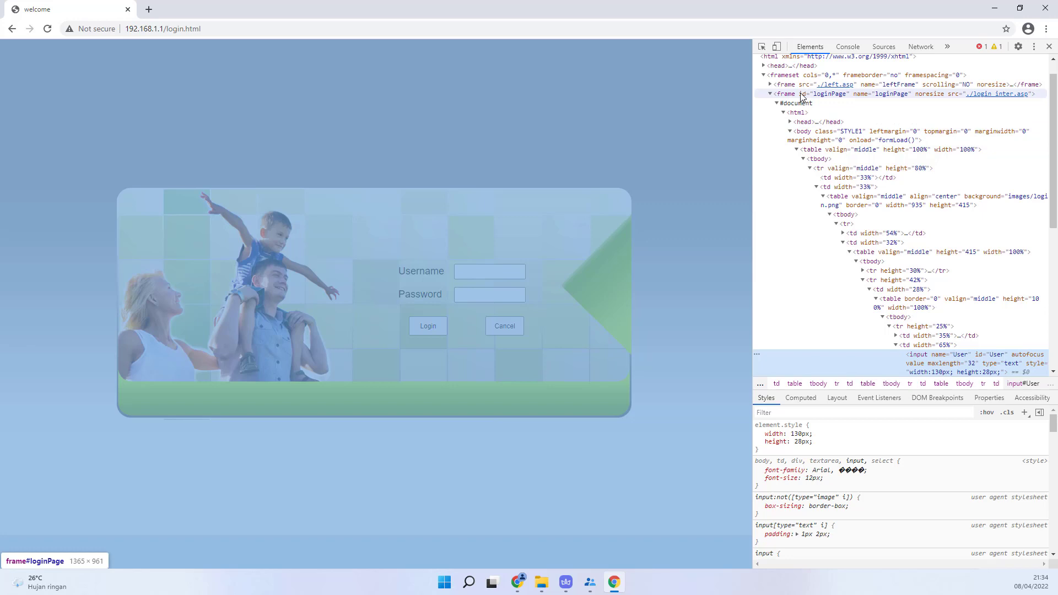
Step: Copy the loginPage frame's XPath and dismiss the element-not-found error dialog
{"action": "left_click", "coordinate": [802, 96]}
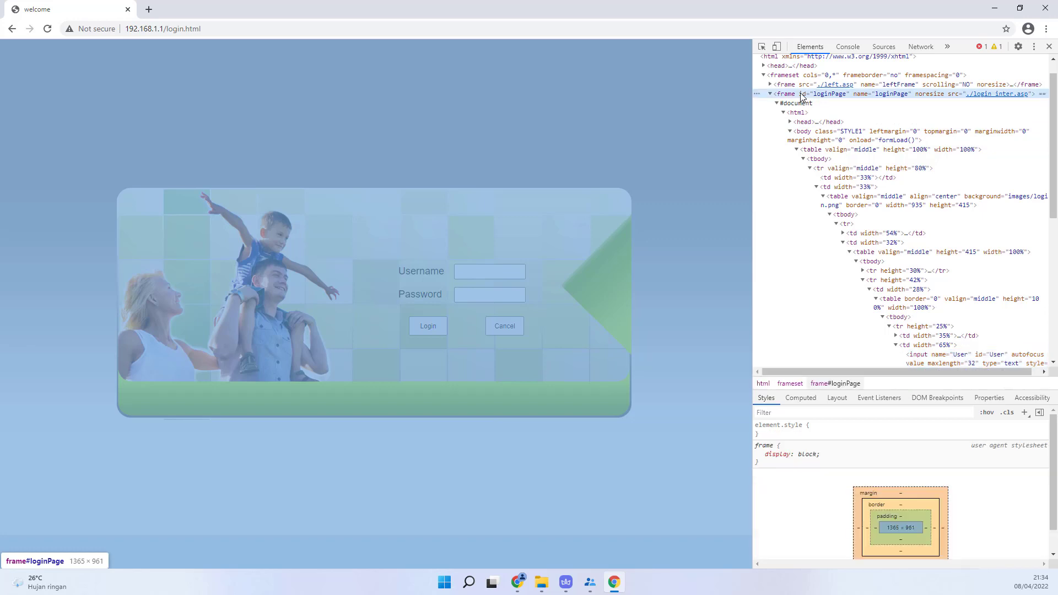
{"action": "right_click", "coordinate": [802, 97]}
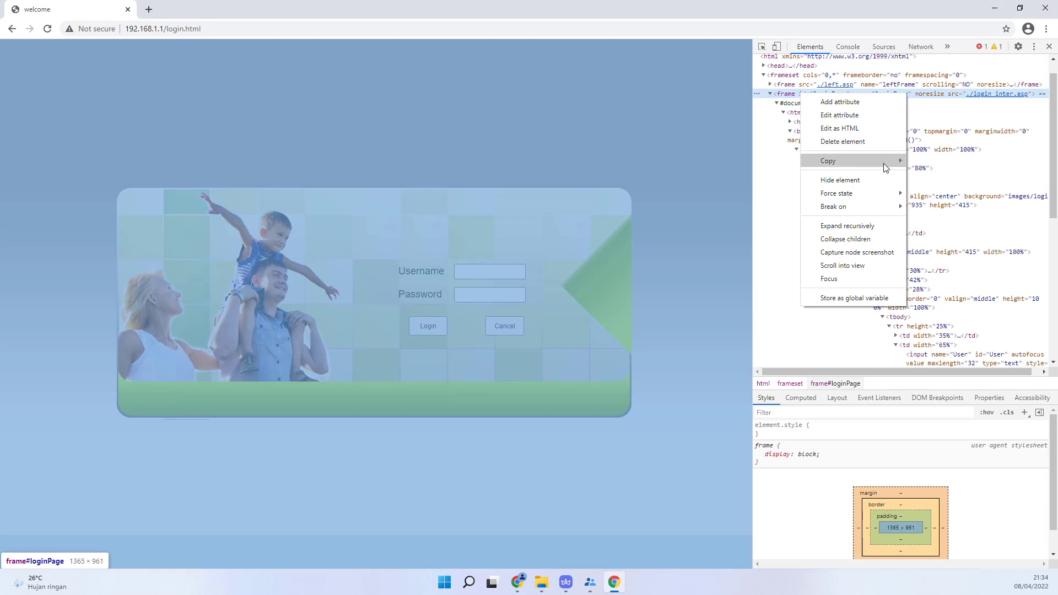
{"action": "mouse_move", "coordinate": [890, 168]}
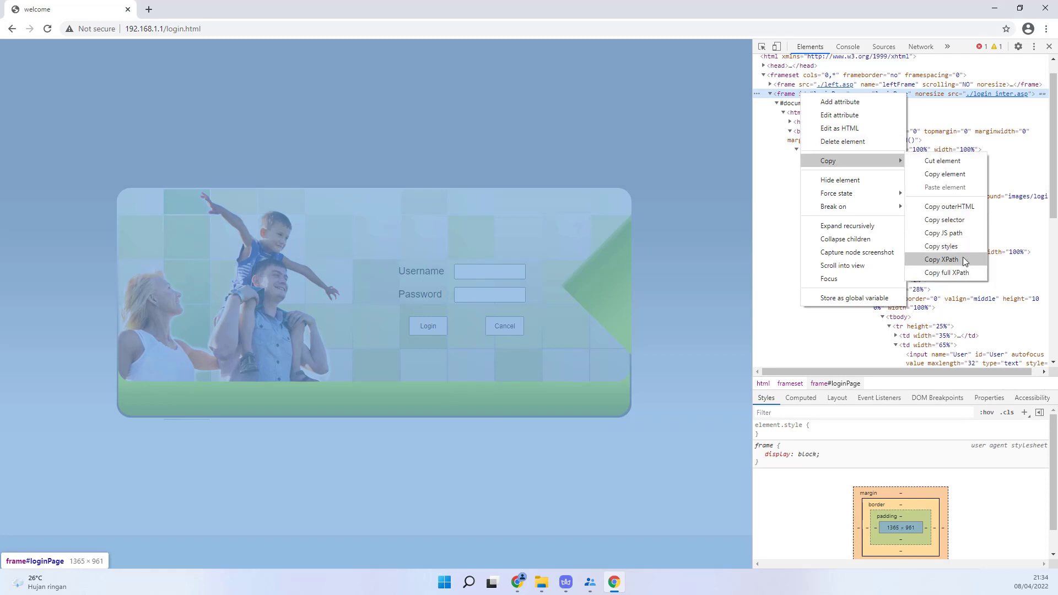
{"action": "left_click", "coordinate": [963, 258]}
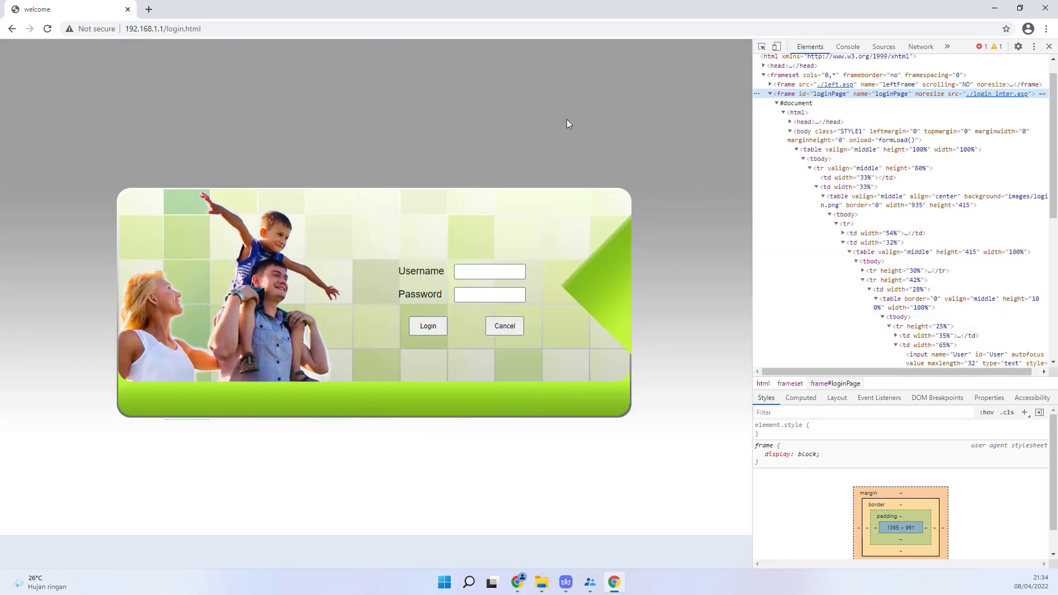
{"action": "mouse_move", "coordinate": [589, 583]}
{"action": "mouse_move", "coordinate": [599, 532]}
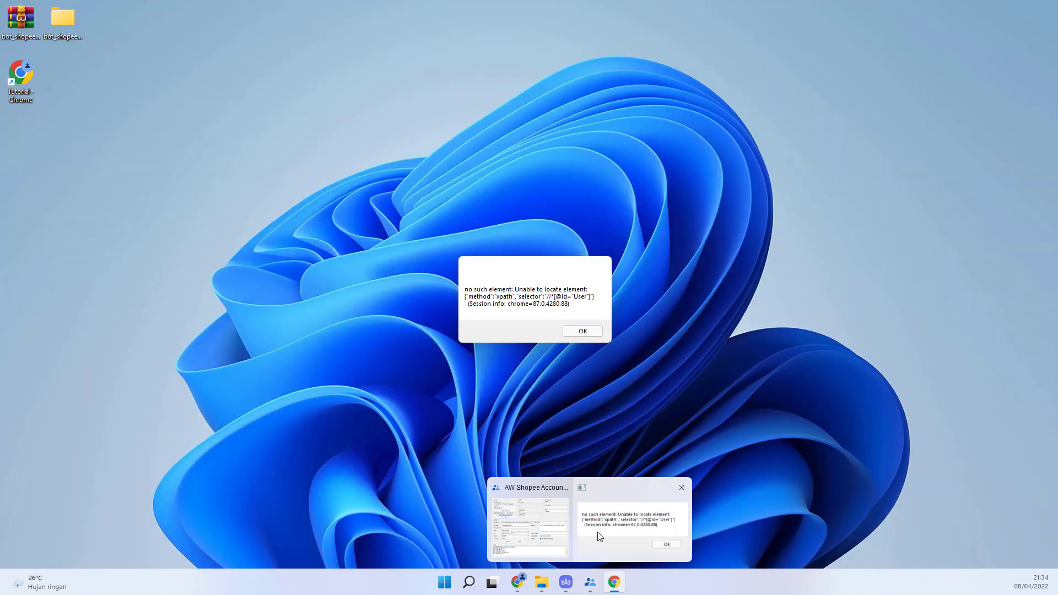
{"action": "left_click", "coordinate": [681, 488]}
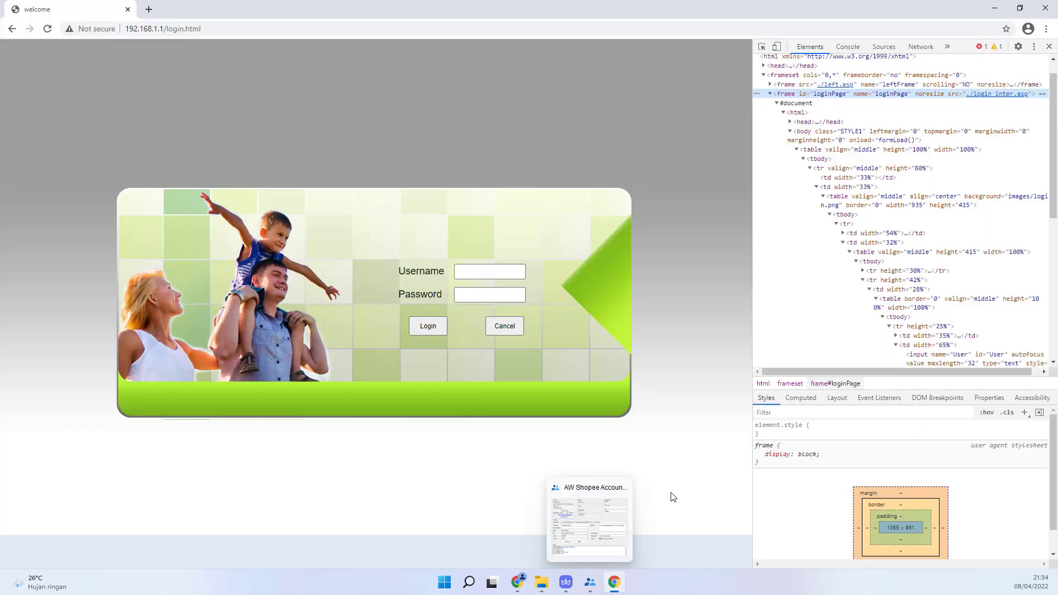
{"action": "left_click", "coordinate": [590, 582]}
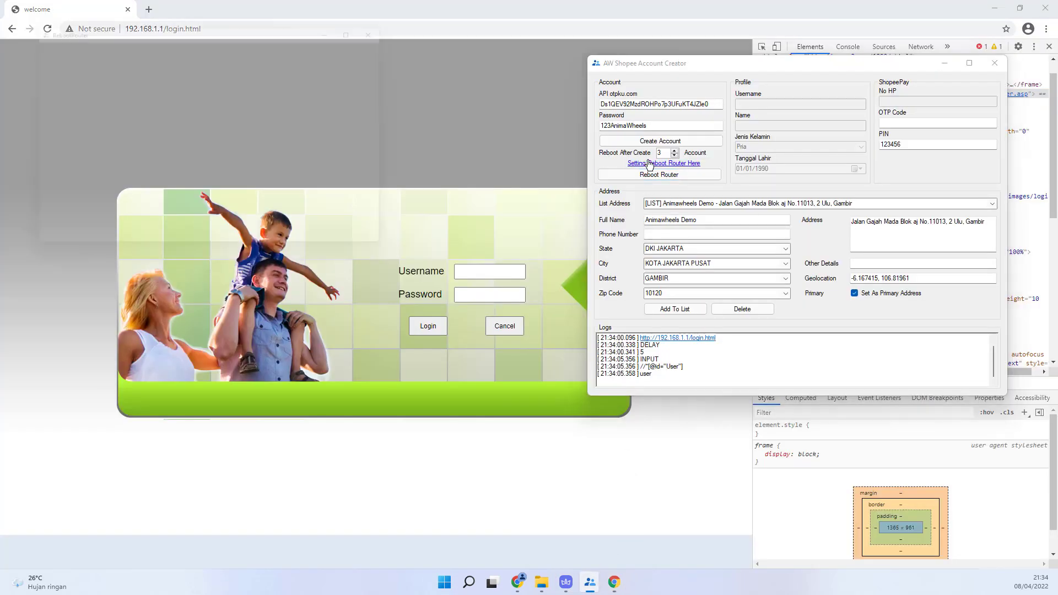
{"action": "left_click_drag", "start_coordinate": [254, 16], "coordinate": [534, 89]}
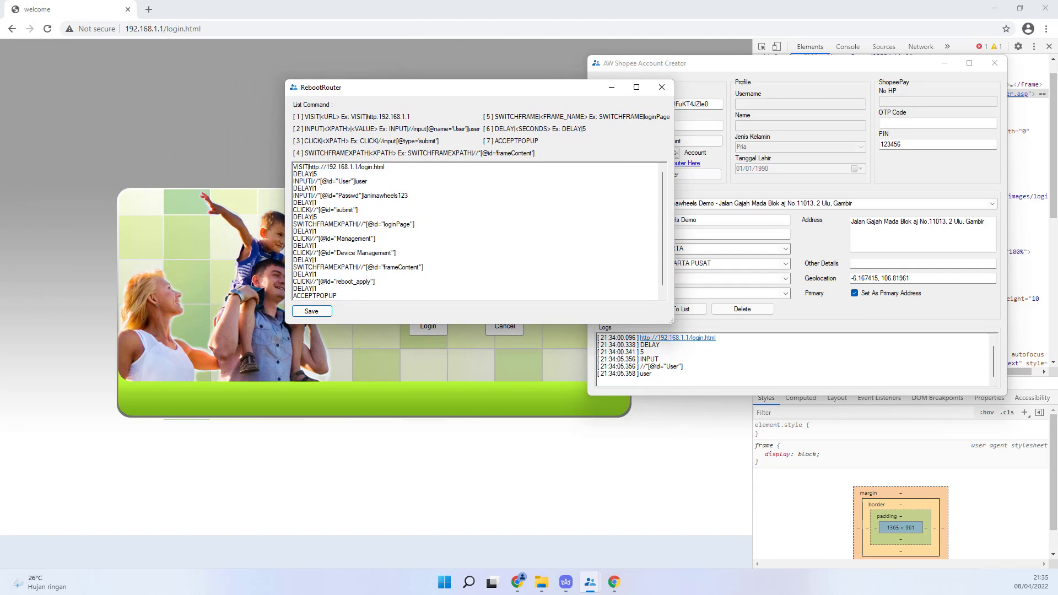
{"action": "left_click", "coordinate": [371, 173]}
{"action": "key", "text": "Return"}
{"action": "type", "text": "SW"}
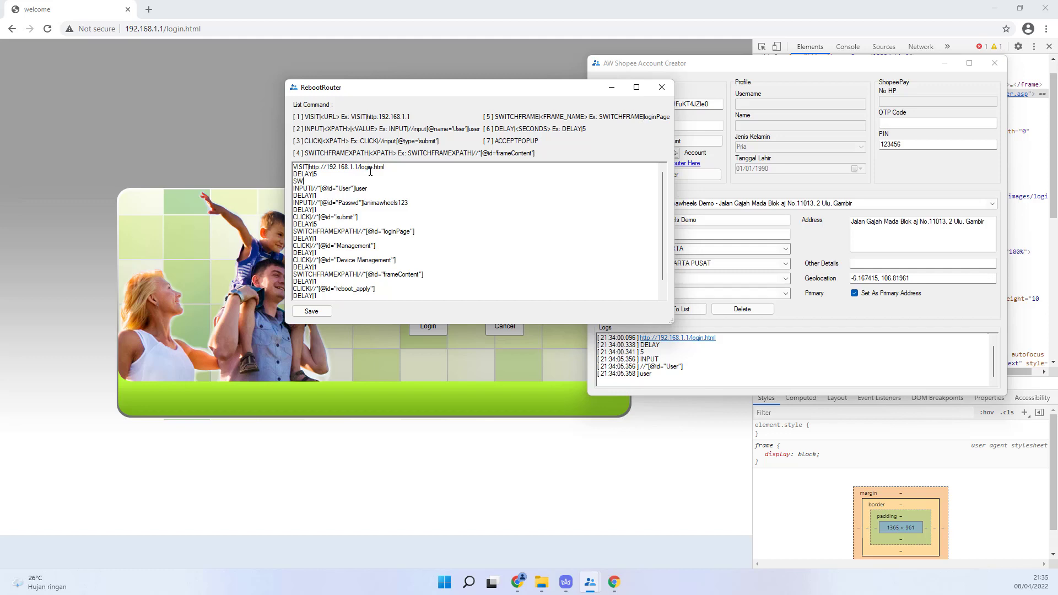
{"action": "type", "text": "ITCHFRAMEXPAT"}
{"action": "type", "text": "H|"}
{"action": "key", "text": "ctrl+v"}
{"action": "key", "text": "Return"}
{"action": "type", "text": "DELAY"}
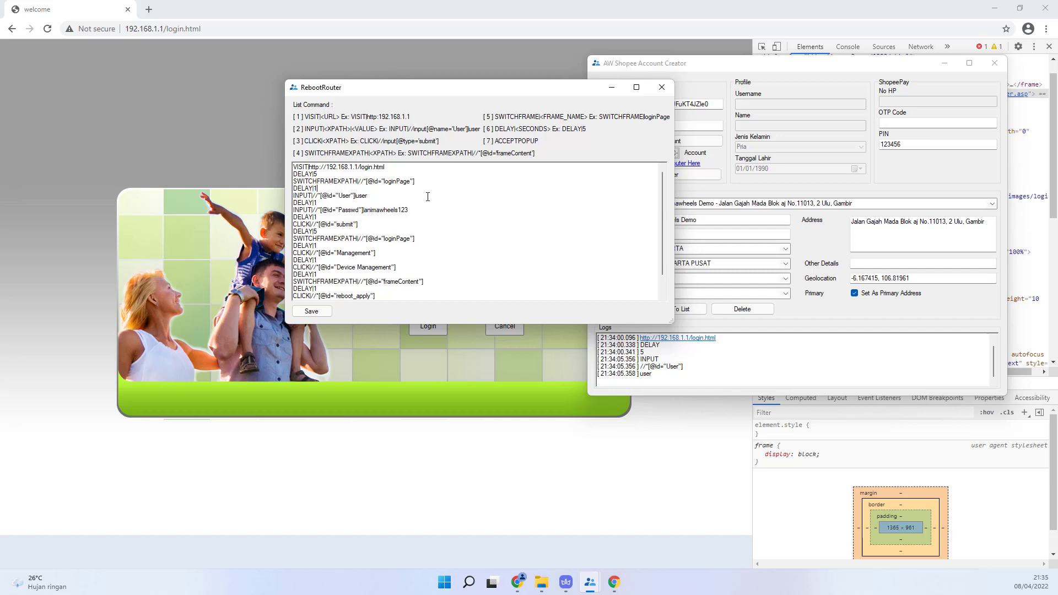
{"action": "left_click", "coordinate": [311, 312]}
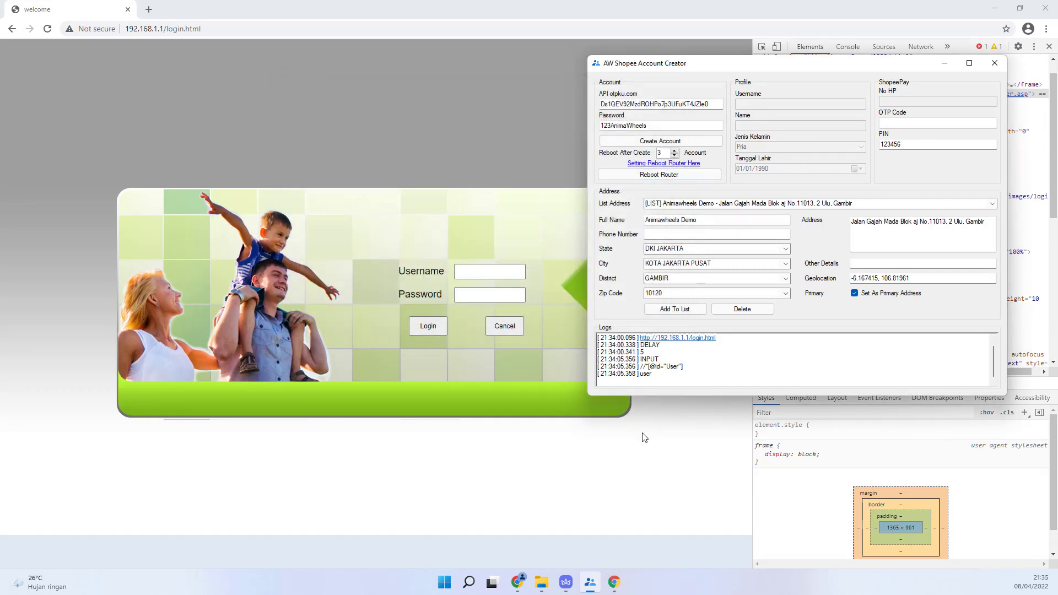
Step: Close the inspected Chrome window and launch Reboot Router
{"action": "left_click", "coordinate": [615, 582]}
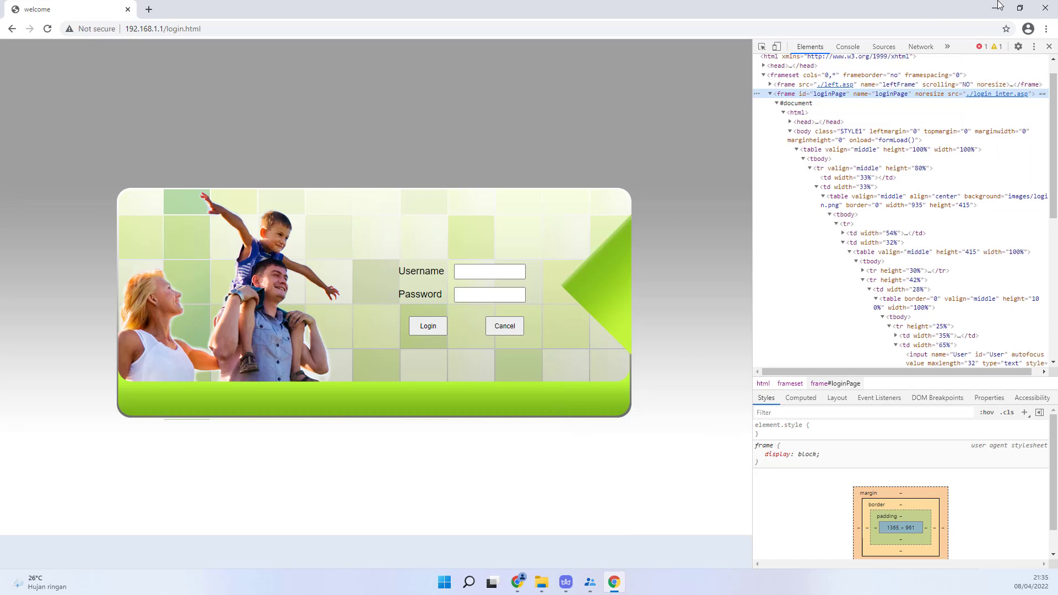
{"action": "left_click", "coordinate": [1043, 5]}
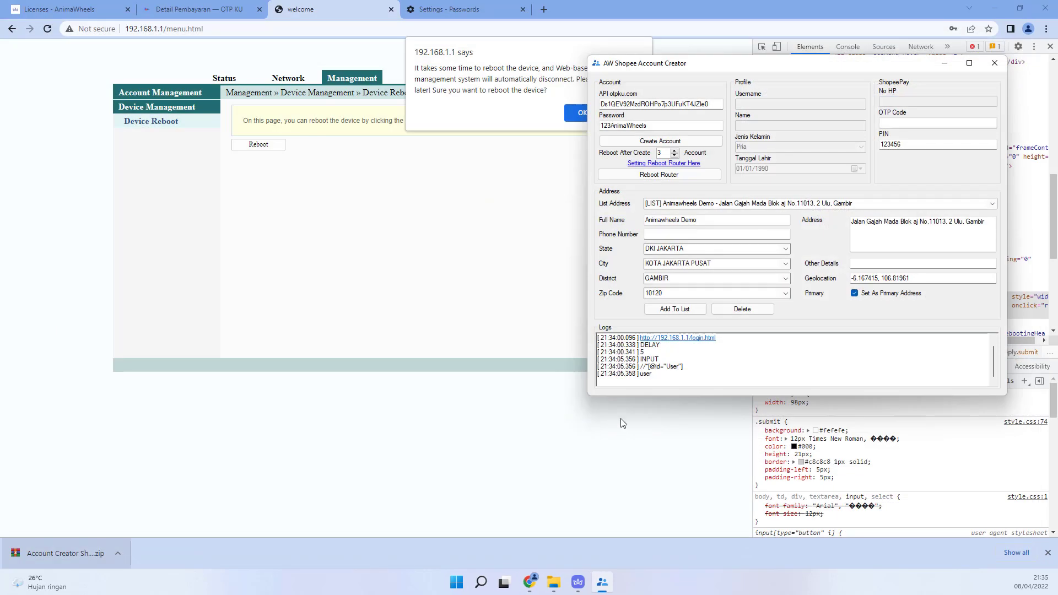
{"action": "left_click", "coordinate": [651, 177]}
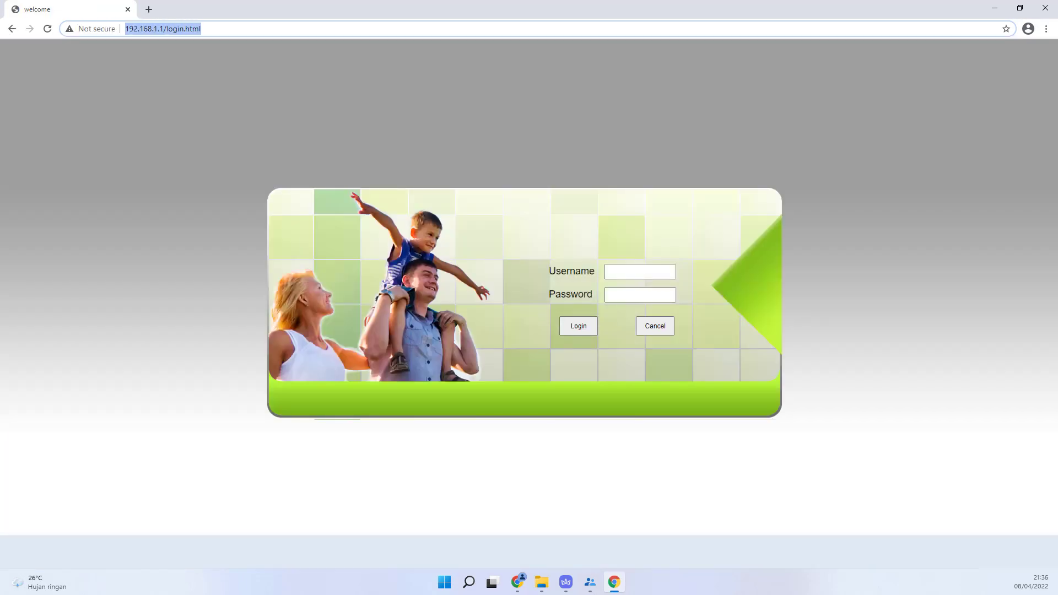
Step: Log into the 192.168.1.1 router with its credentials and trigger the reboot, reaching 'Rebooting...'
{"action": "left_click", "coordinate": [639, 271]}
{"action": "type", "text": "user"}
{"action": "key", "text": "Tab"}
{"action": "key", "text": "ctrl+v"}
{"action": "key", "text": "Return"}
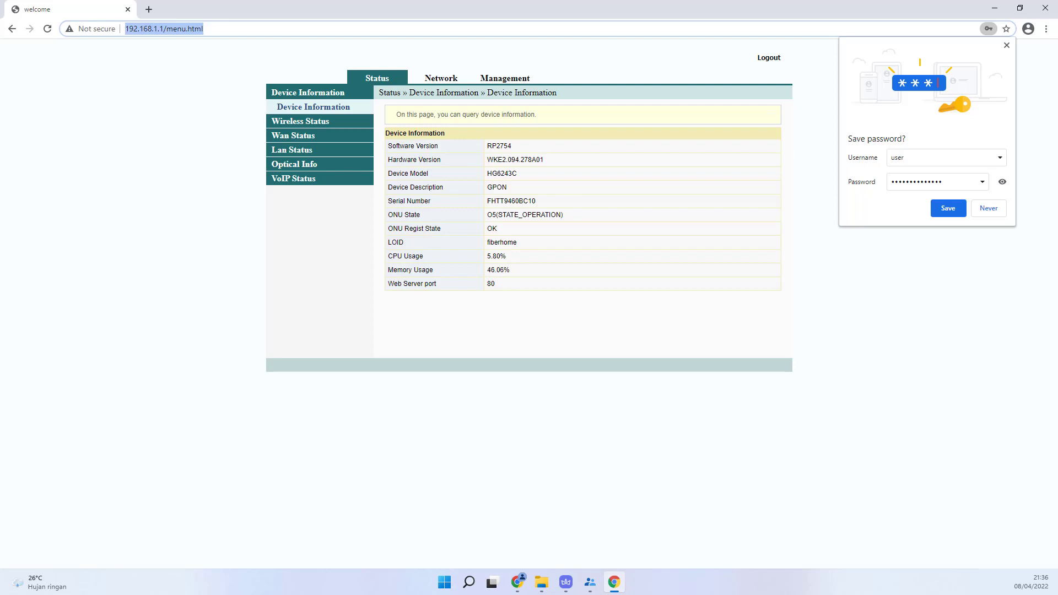
{"action": "left_click", "coordinate": [505, 77]}
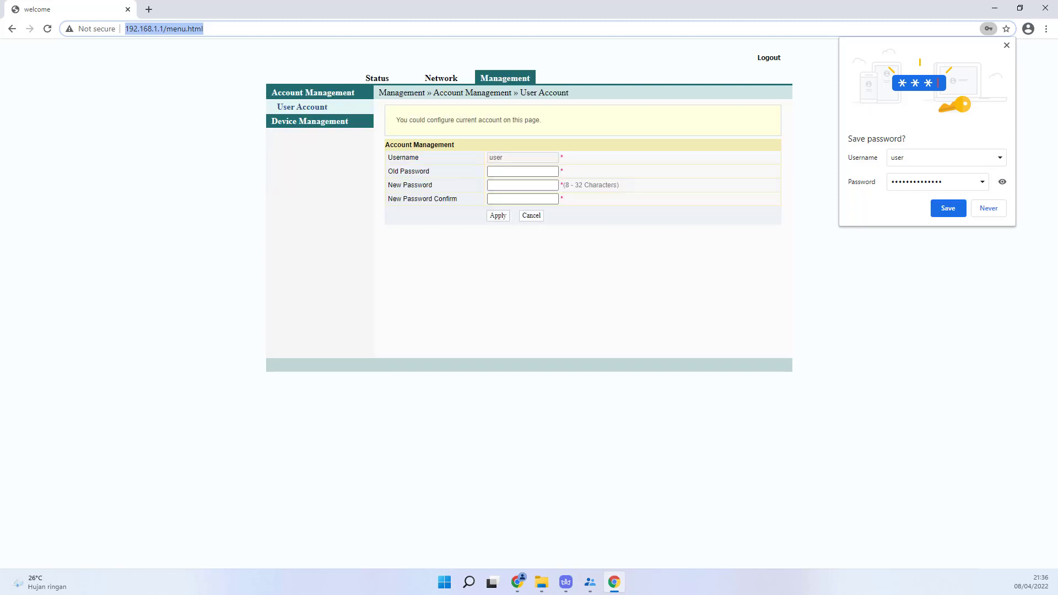
{"action": "left_click", "coordinate": [309, 121]}
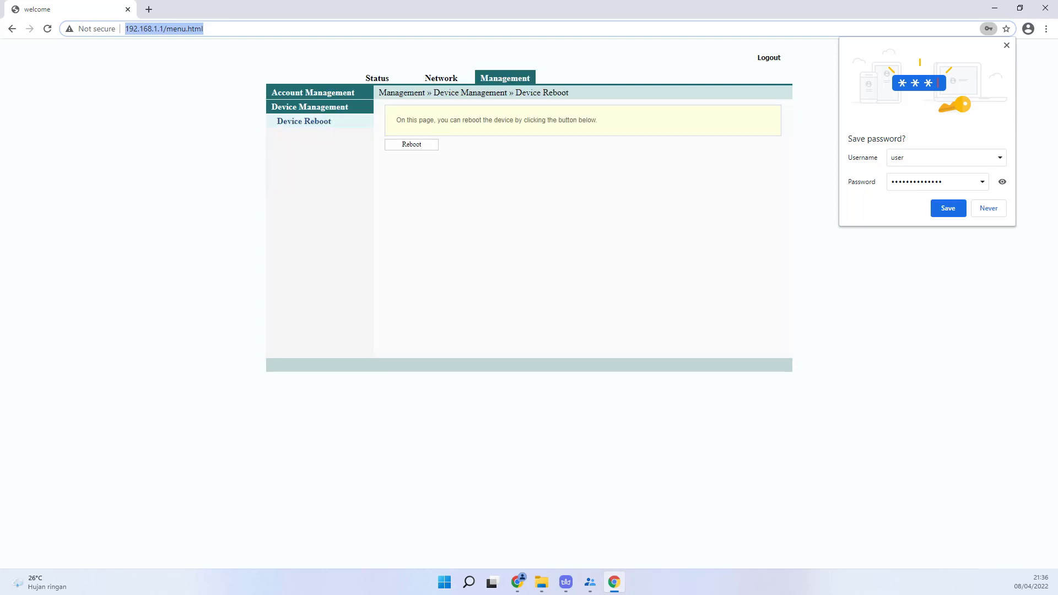
{"action": "left_click", "coordinate": [411, 144]}
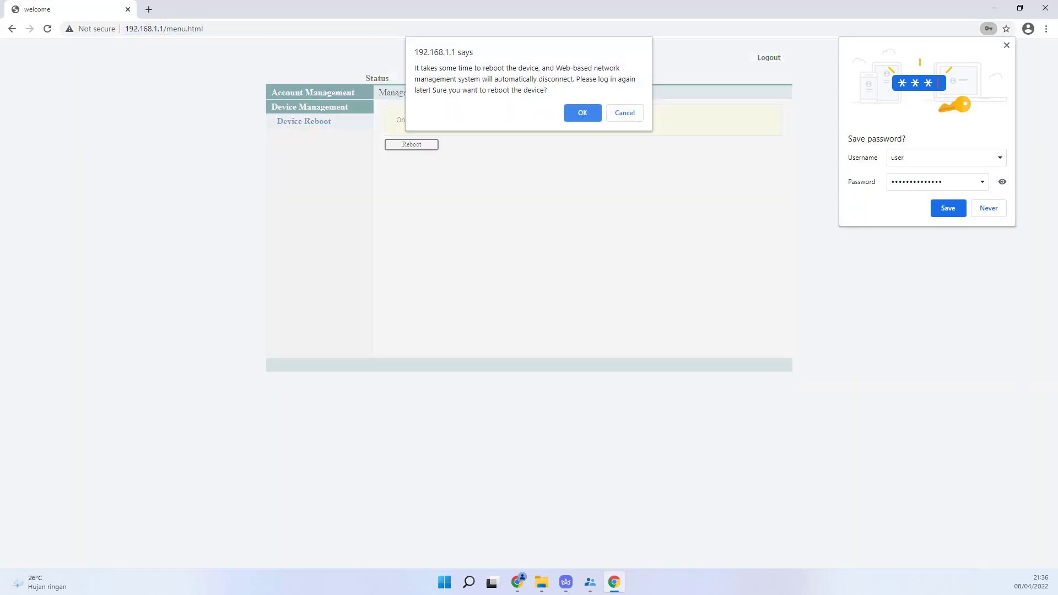
{"action": "left_click", "coordinate": [581, 110]}
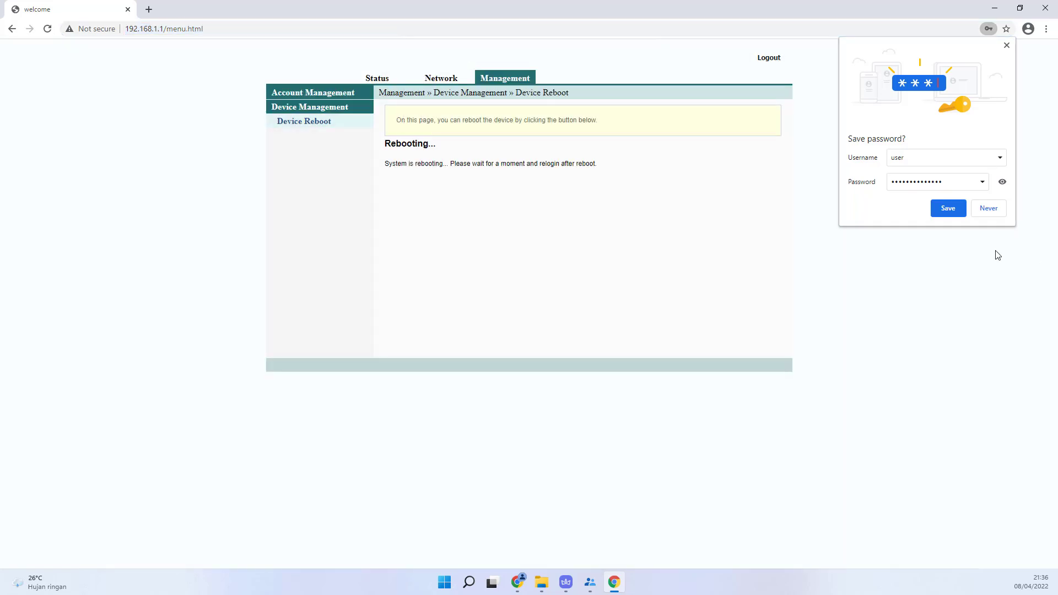
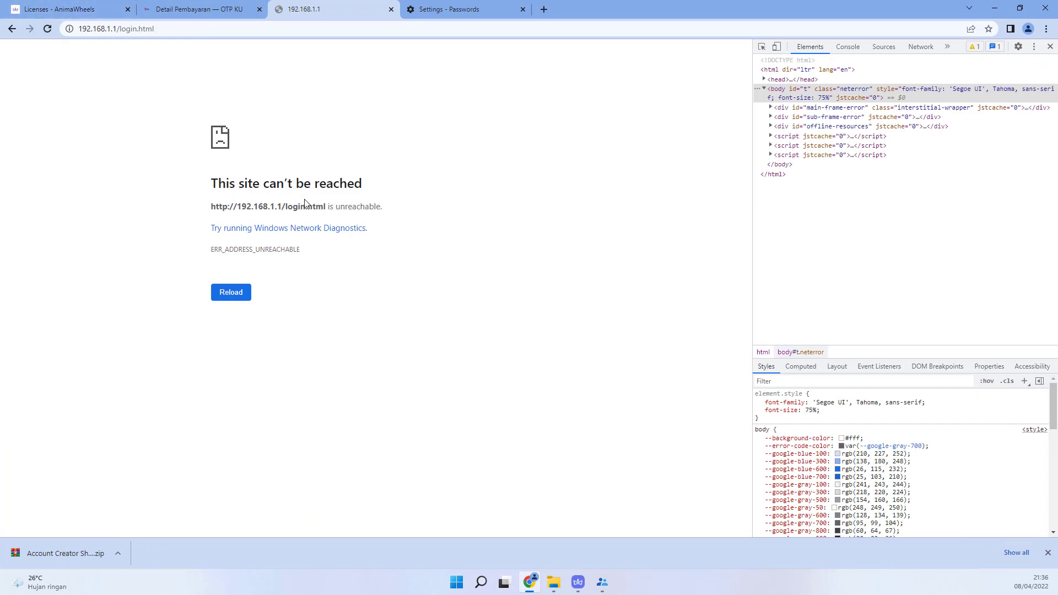
Step: Check the licenses, OTP KU and 192.168.1.1 tabs and retry reloading the AnimaWheels license page
{"action": "left_click", "coordinate": [80, 8]}
{"action": "left_click", "coordinate": [43, 28]}
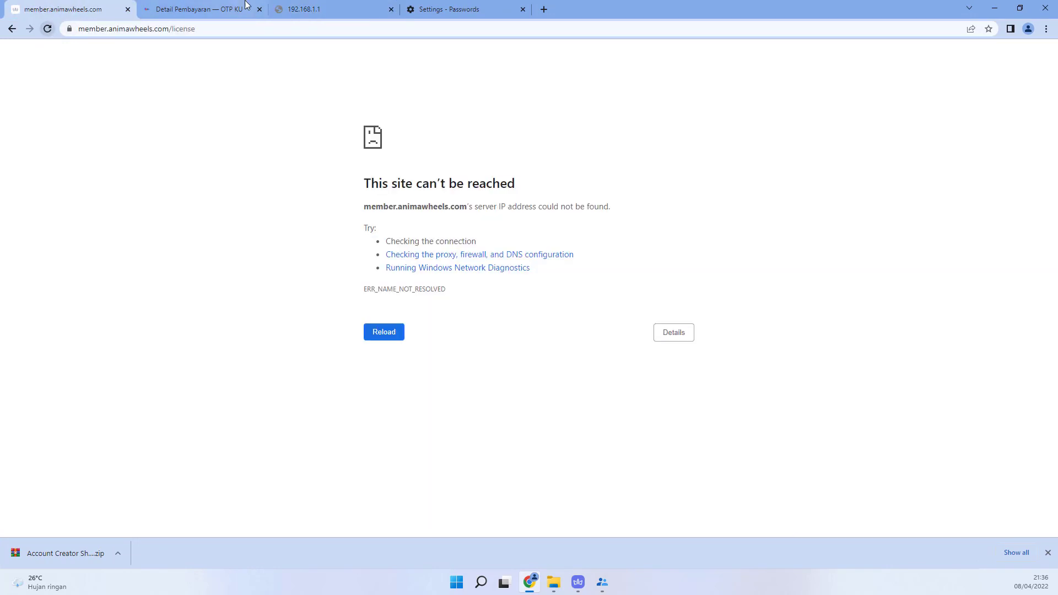
{"action": "key", "text": "ctrl+Tab"}
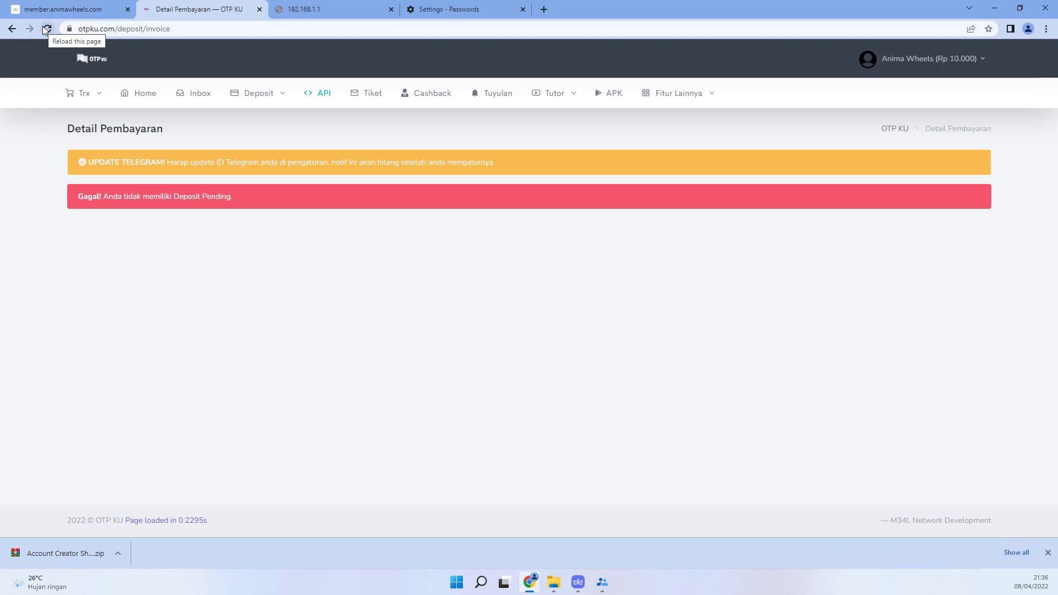
{"action": "key", "text": "ctrl+Tab"}
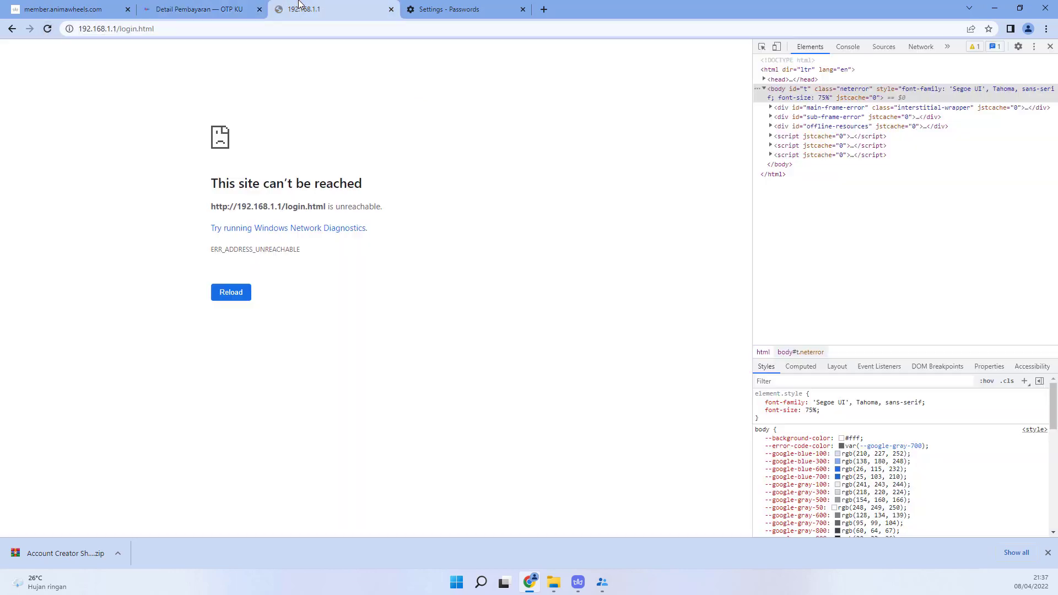
{"action": "left_click", "coordinate": [91, 8]}
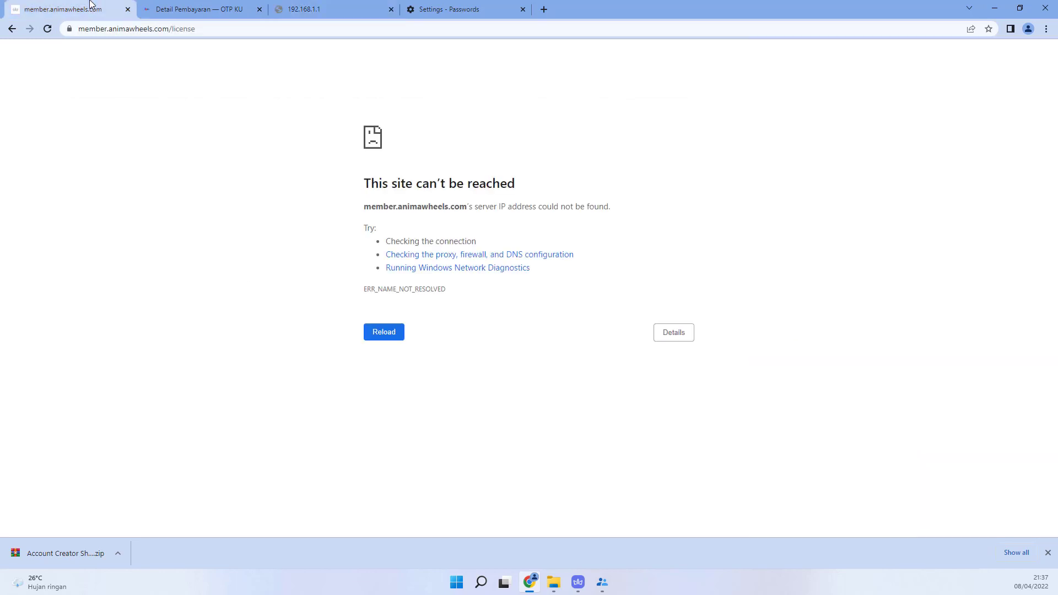
{"action": "left_click", "coordinate": [47, 29]}
{"action": "left_click", "coordinate": [47, 32]}
Step: Restore the AW Shopee Account Creator window from the taskbar and move it left over Chrome
{"action": "left_click", "coordinate": [604, 585]}
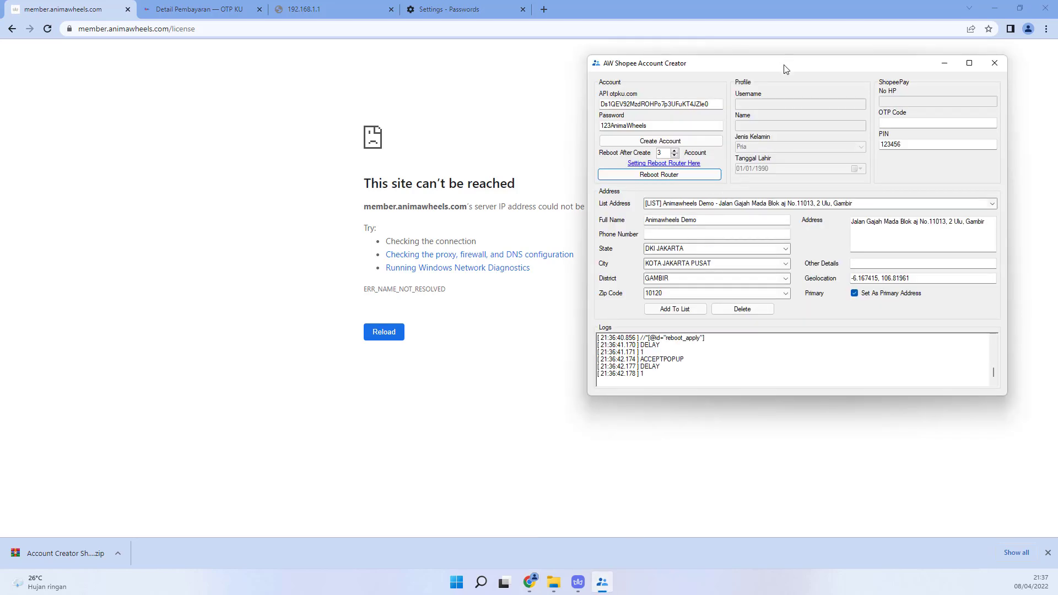
{"action": "left_click_drag", "start_coordinate": [788, 64], "coordinate": [685, 69]}
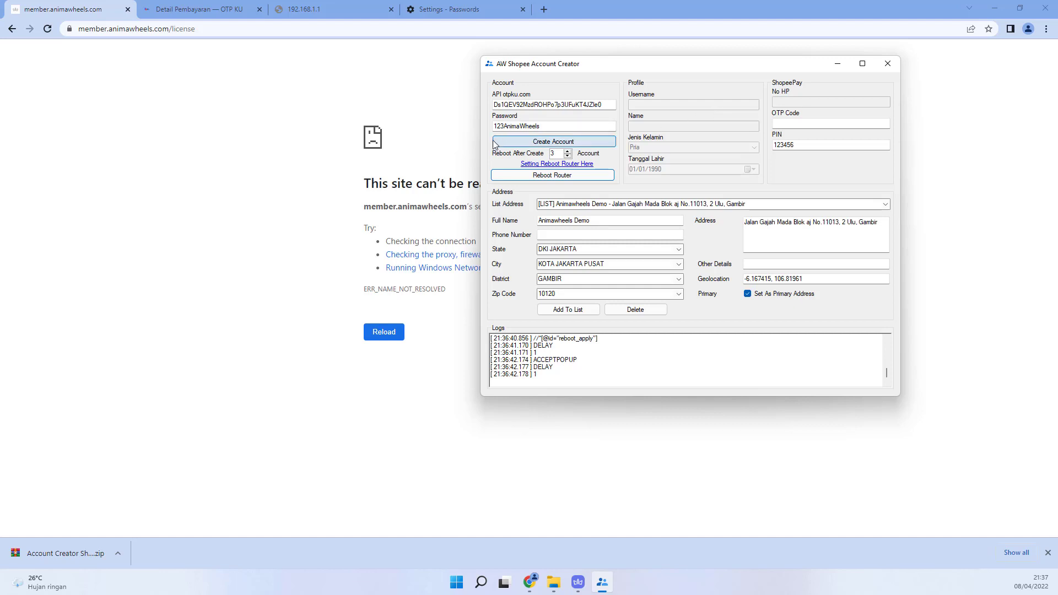
Step: Reload member.animawheels.com/license repeatedly until the Licenses table with four active licenses appears
{"action": "left_click", "coordinate": [381, 334]}
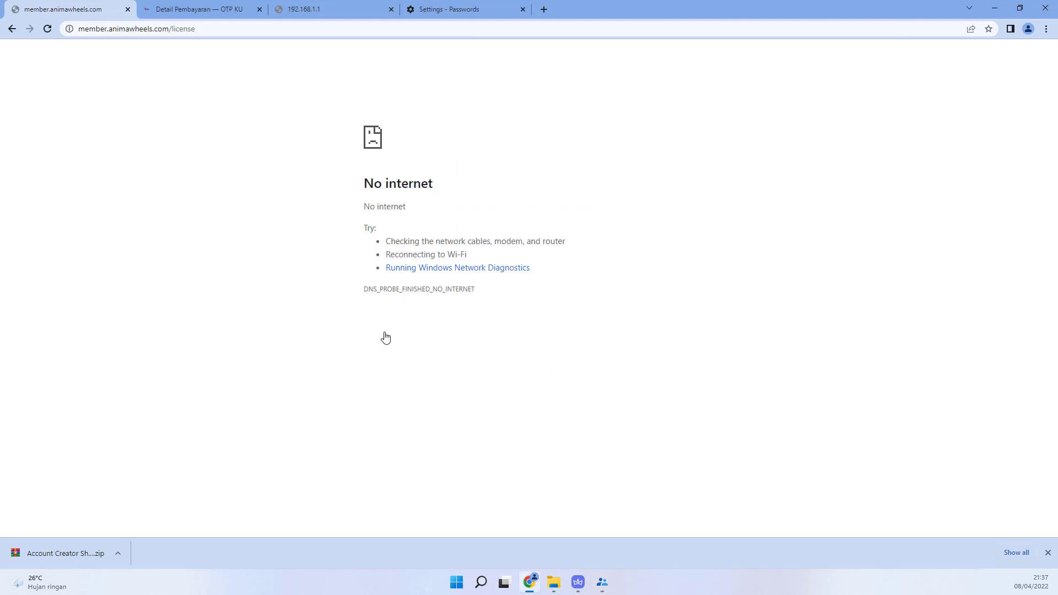
{"action": "left_click", "coordinate": [48, 30]}
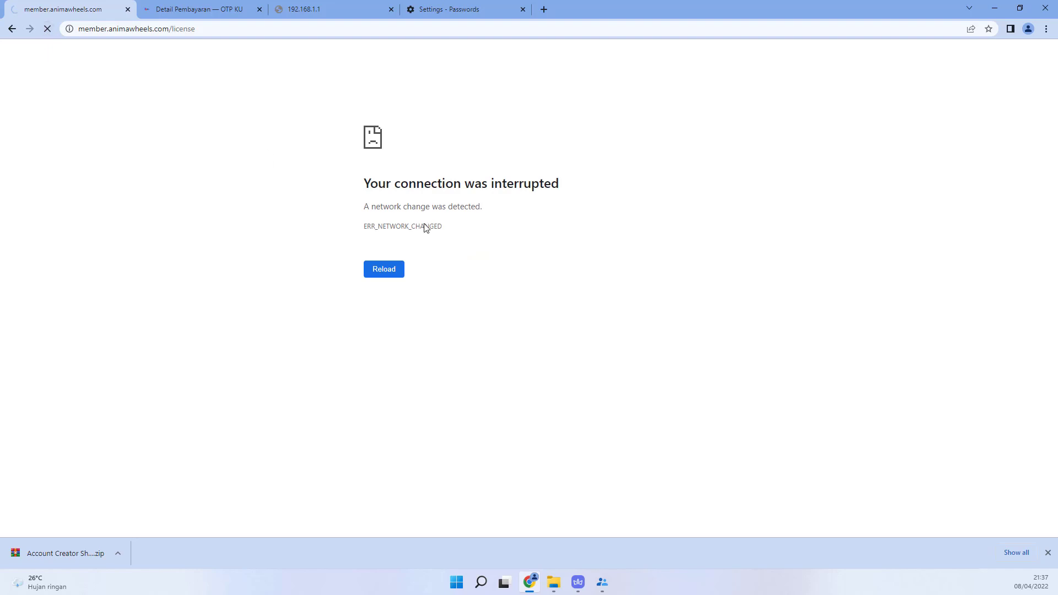
{"action": "left_click", "coordinate": [384, 270]}
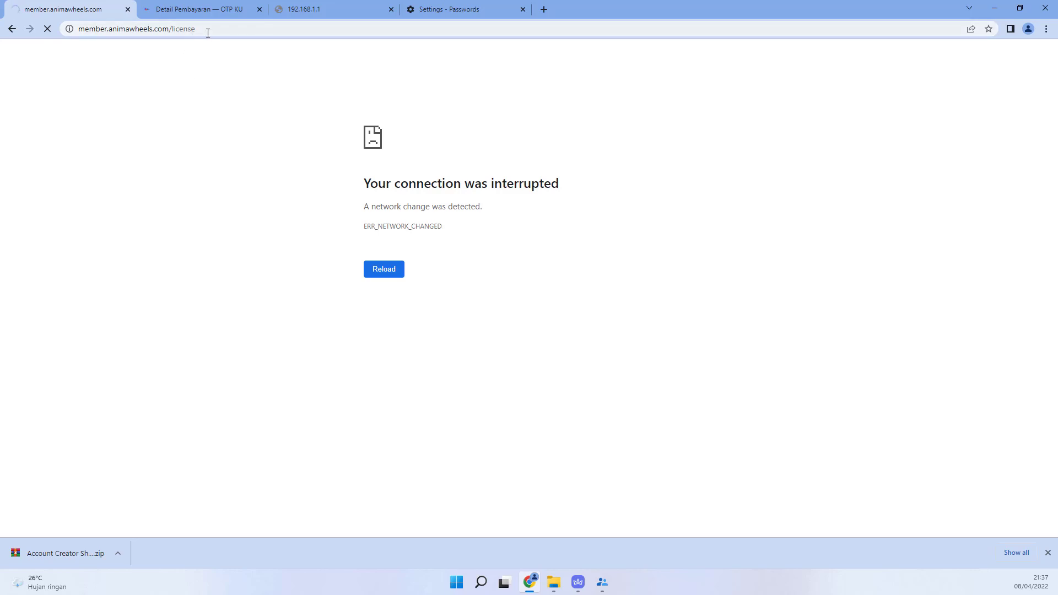
{"action": "left_click", "coordinate": [395, 298]}
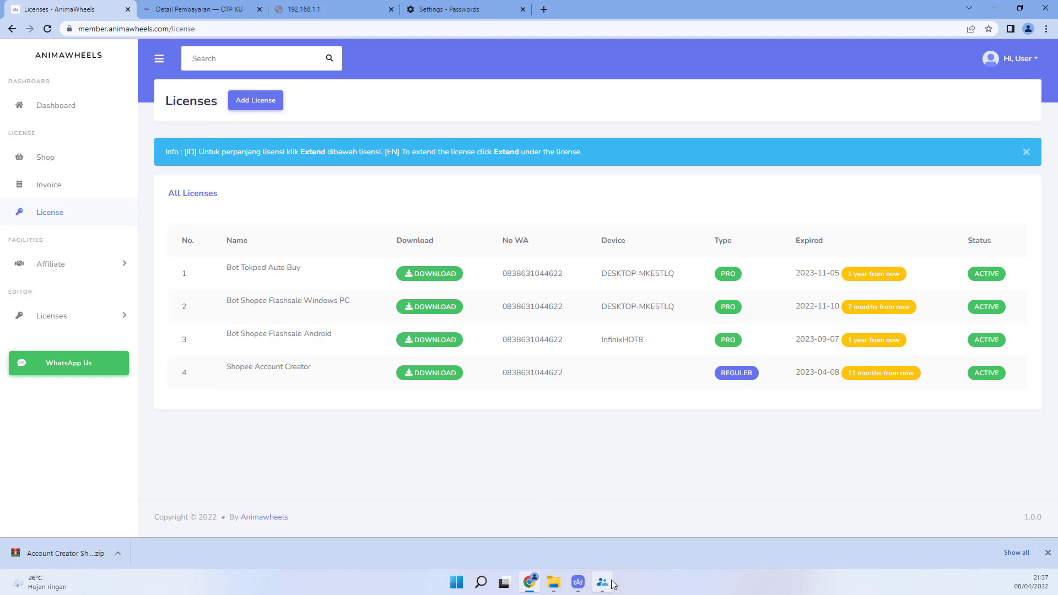
Step: Restore and reposition the account creator window, then launch automatic account creation with Create Account
{"action": "left_click", "coordinate": [603, 523]}
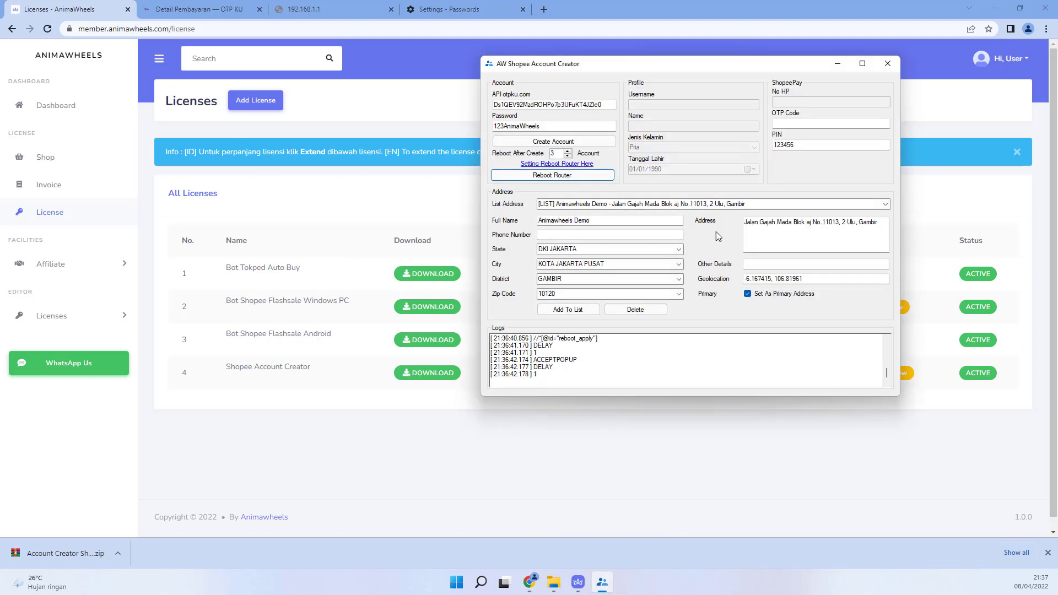
{"action": "left_click_drag", "start_coordinate": [659, 65], "coordinate": [474, 64]}
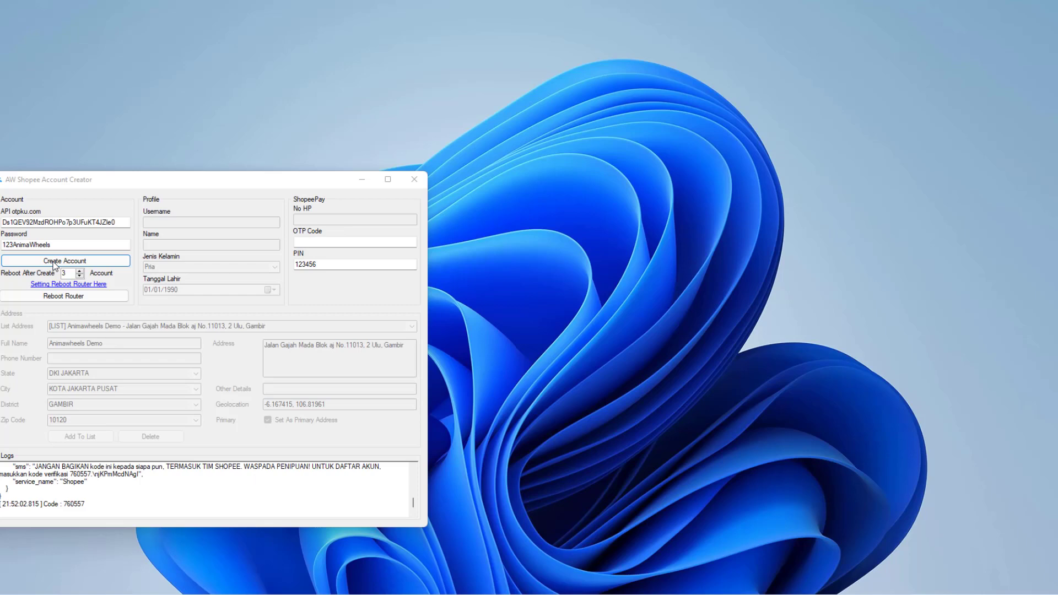
{"action": "left_click", "coordinate": [55, 262]}
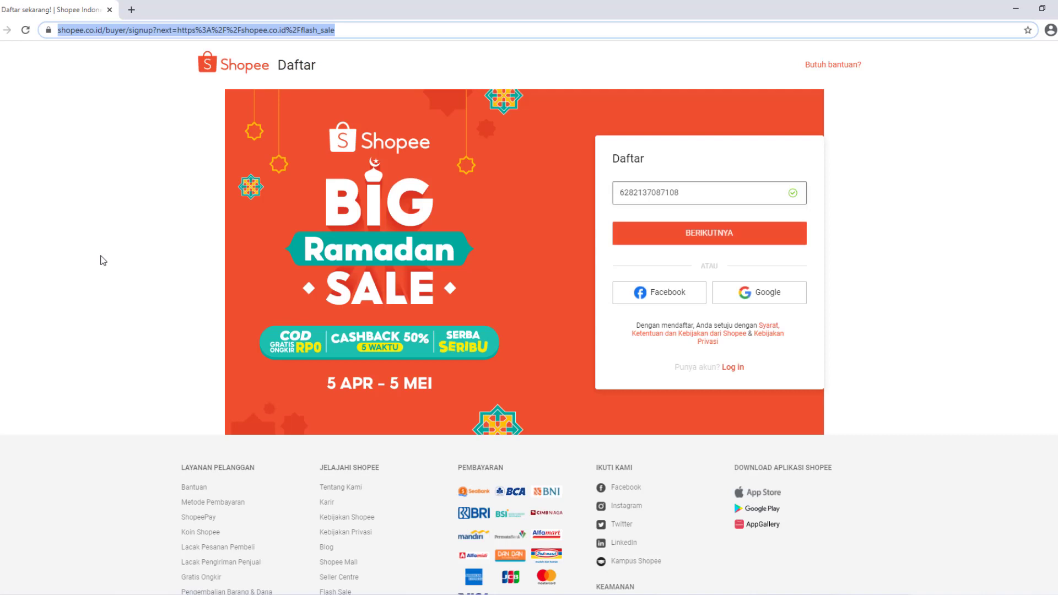
Step: Submit the signup phone number, pass the slider puzzles, and choose verification by phone code
{"action": "key", "text": "Return"}
{"action": "left_click_drag", "start_coordinate": [462, 366], "coordinate": [566, 362]}
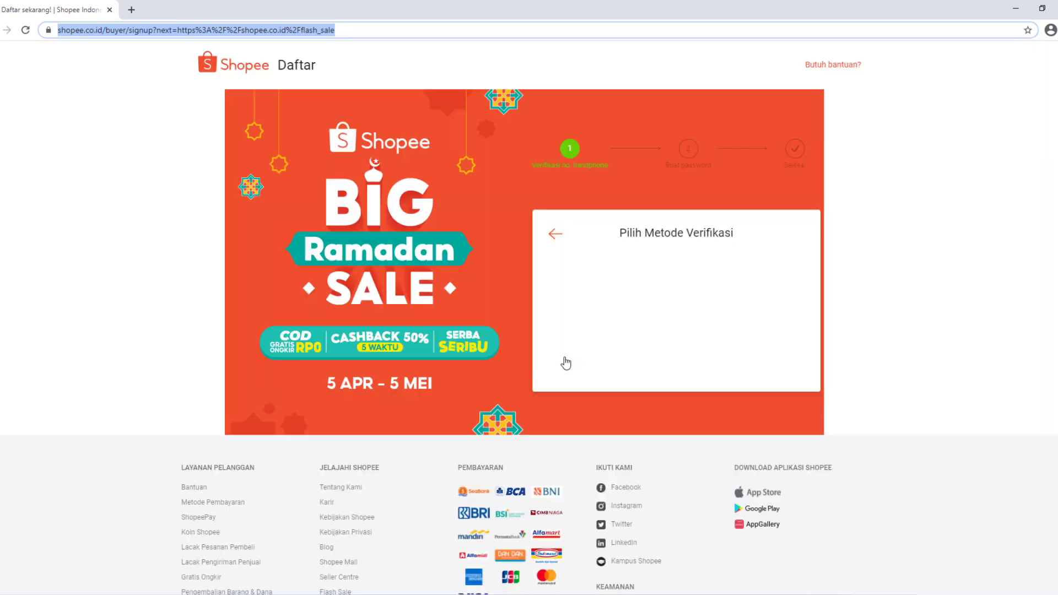
{"action": "left_click", "coordinate": [566, 363]}
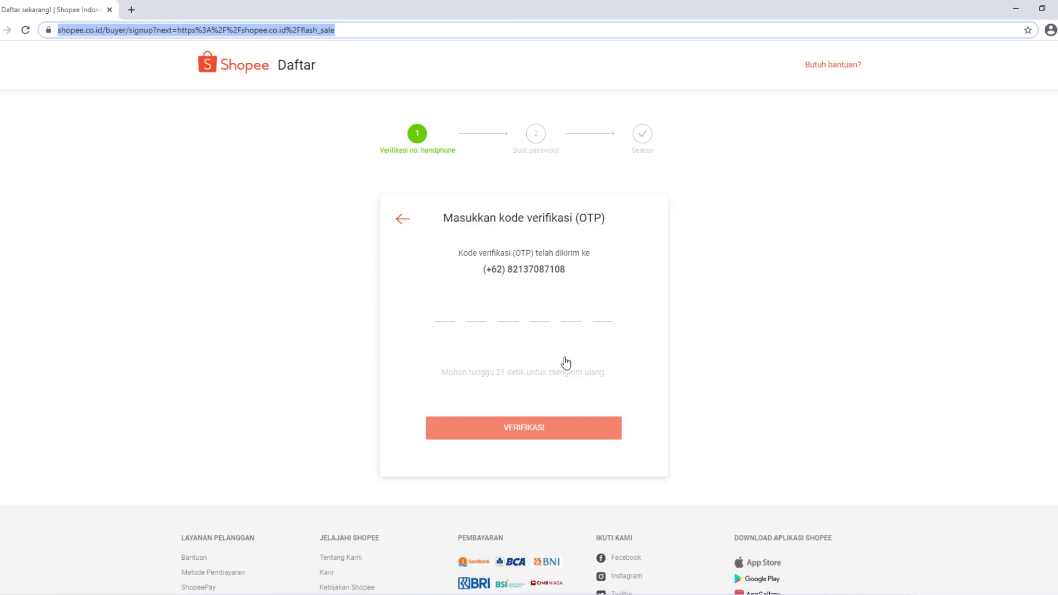
{"action": "key", "text": "alt+Tab"}
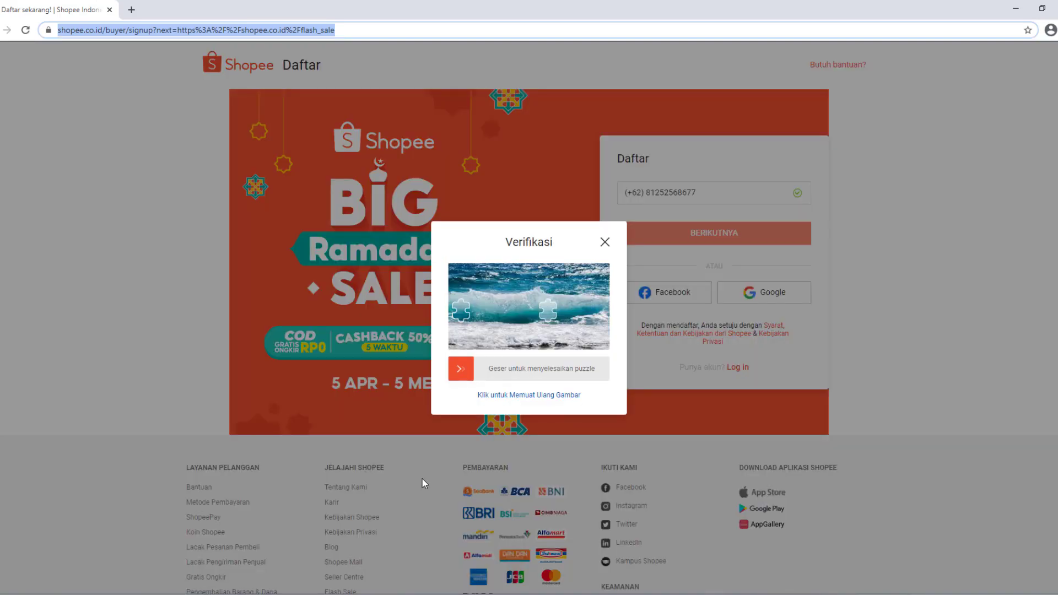
{"action": "left_click_drag", "start_coordinate": [465, 363], "coordinate": [548, 364]}
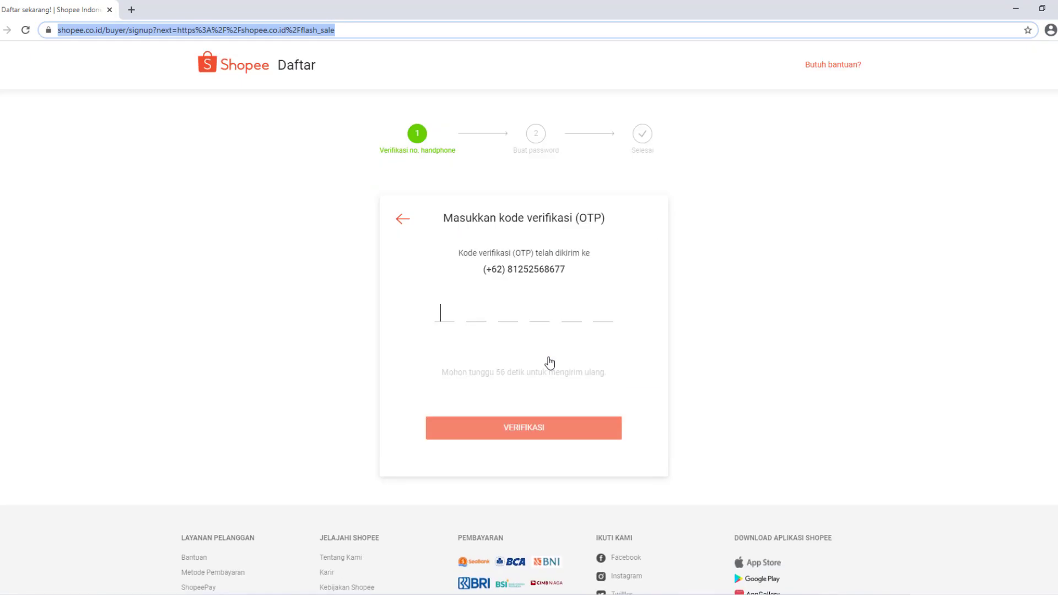